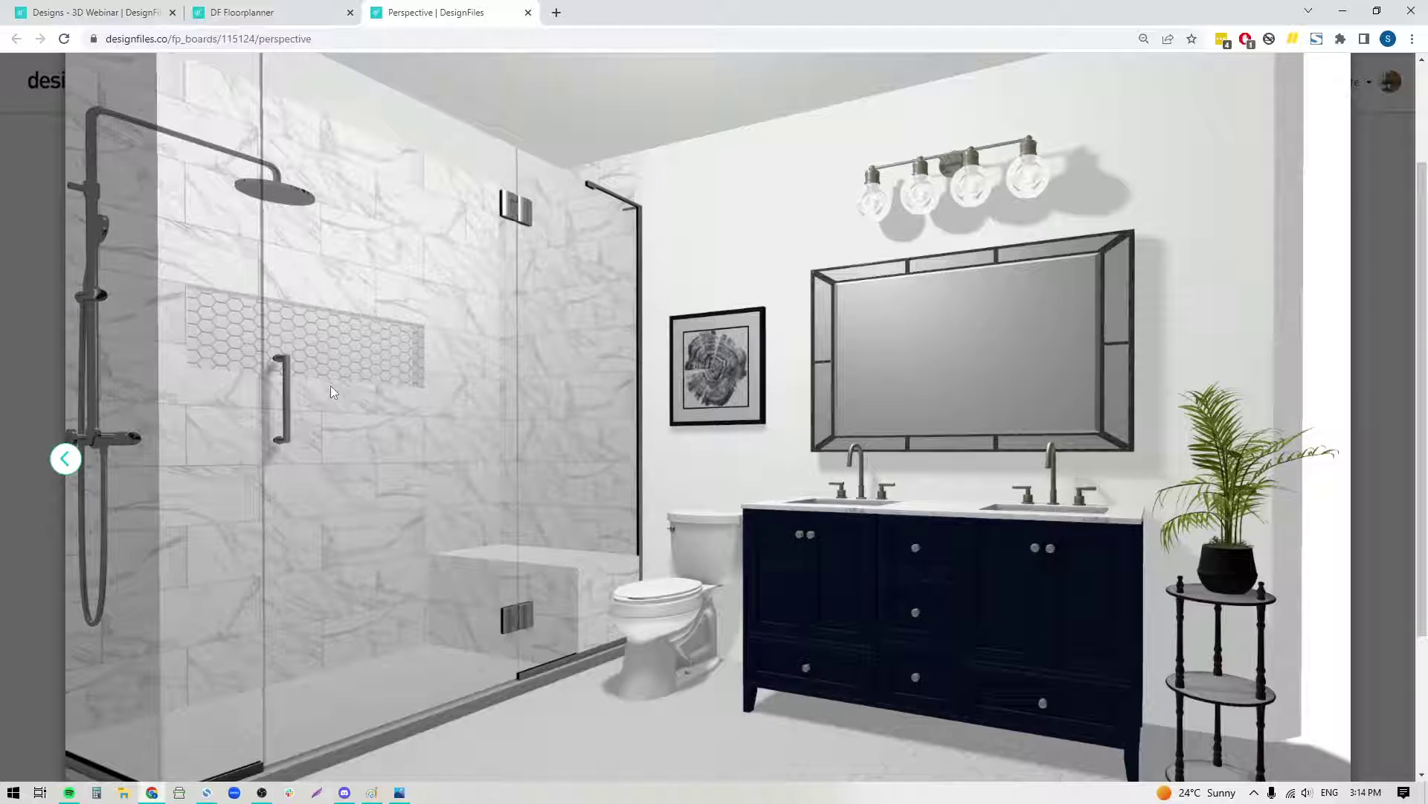
# Return to the 3D floorplanner and select the back wall behind the vanity.
pyautogui.click(308, 13)
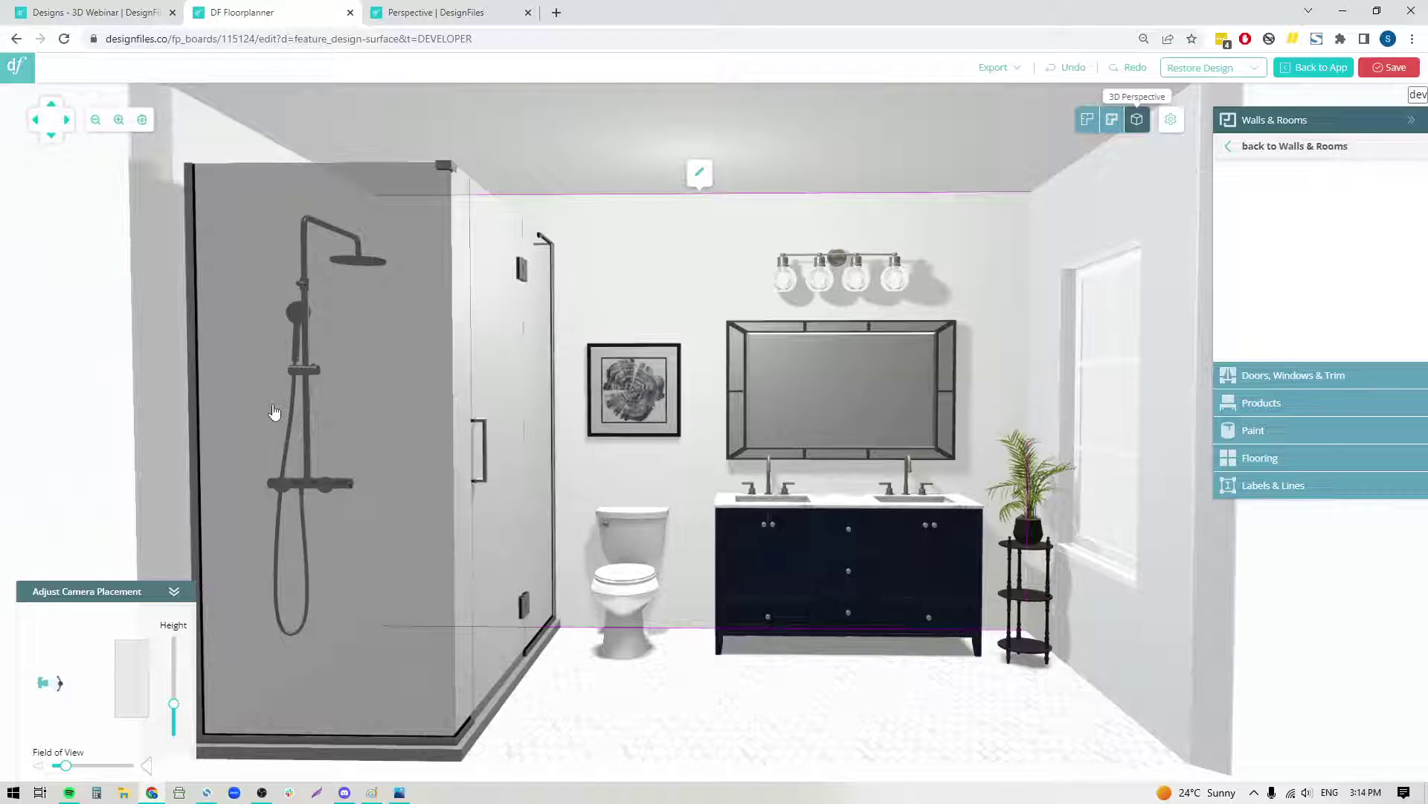
pyautogui.hotkey('ctrl', 'Tab')
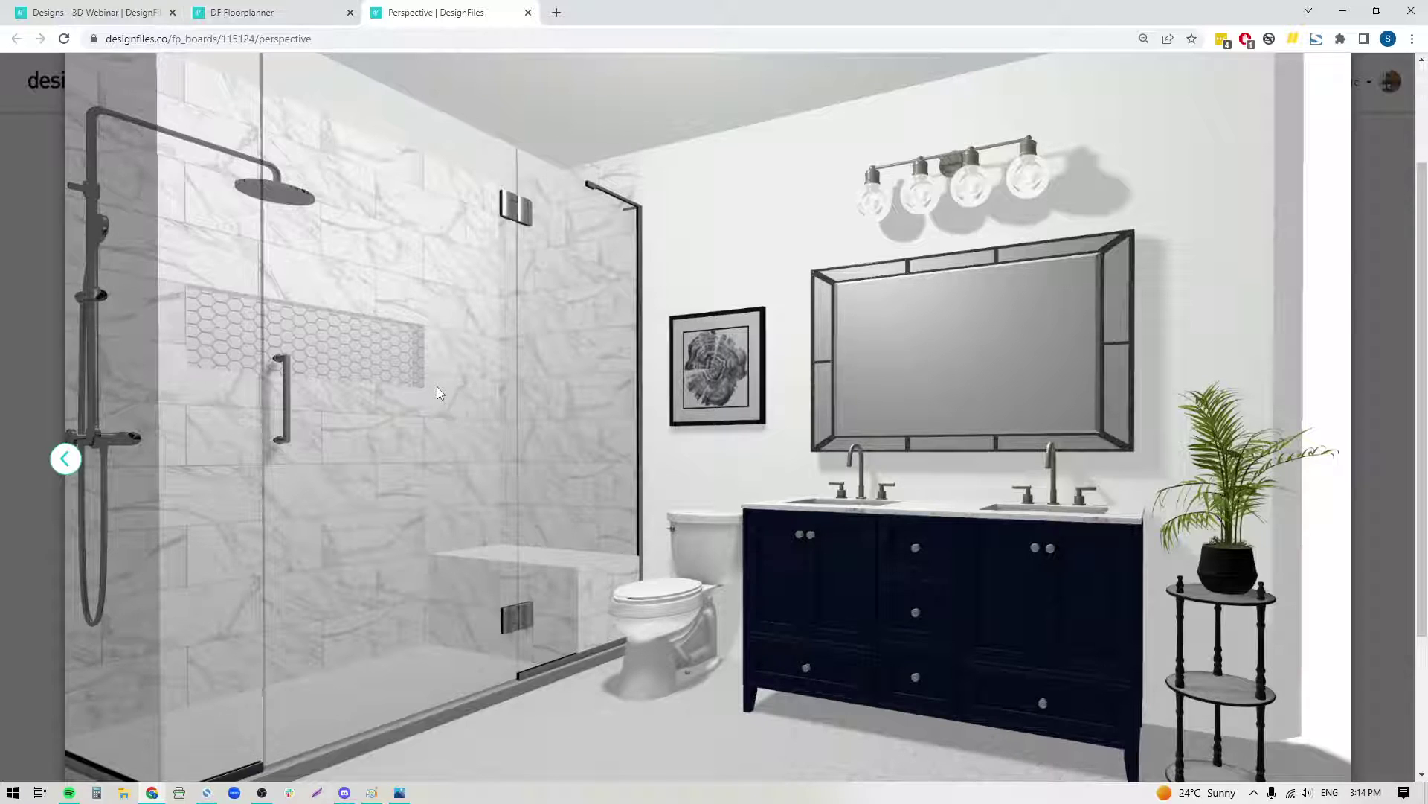
pyautogui.click(266, 15)
pyautogui.click(627, 714)
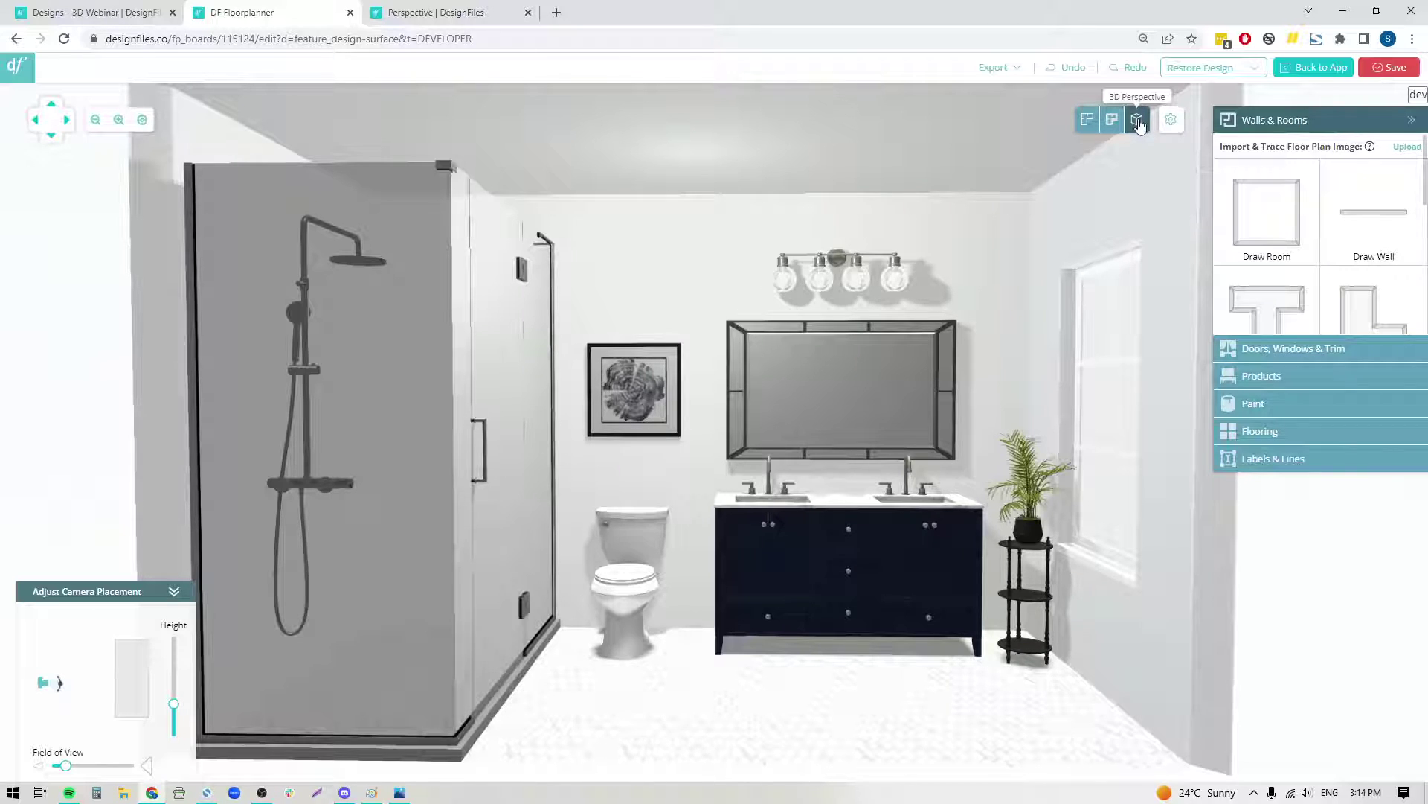
pyautogui.click(658, 270)
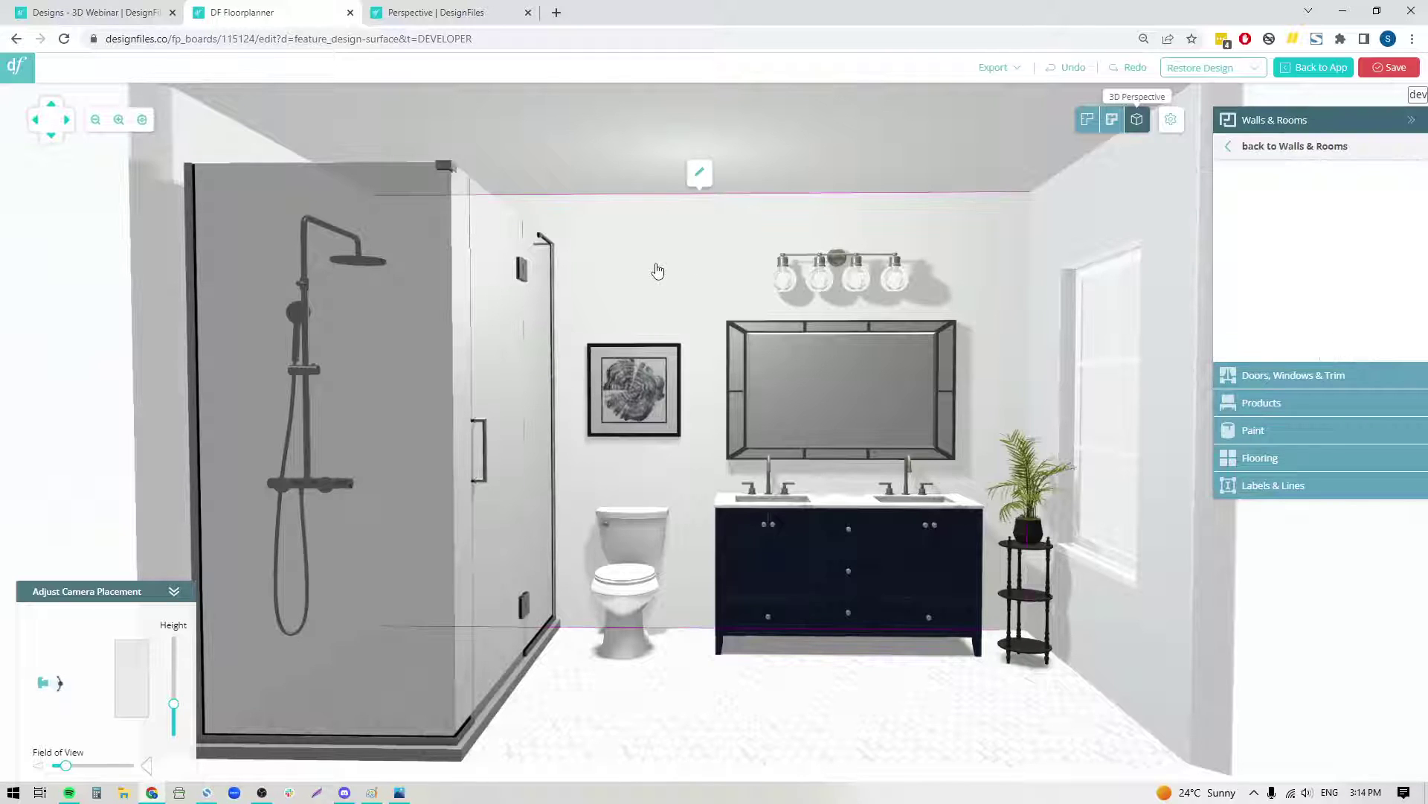
# Open the back wall in the wall editor and browse Benjamin Moore paint colours.
pyautogui.click(700, 176)
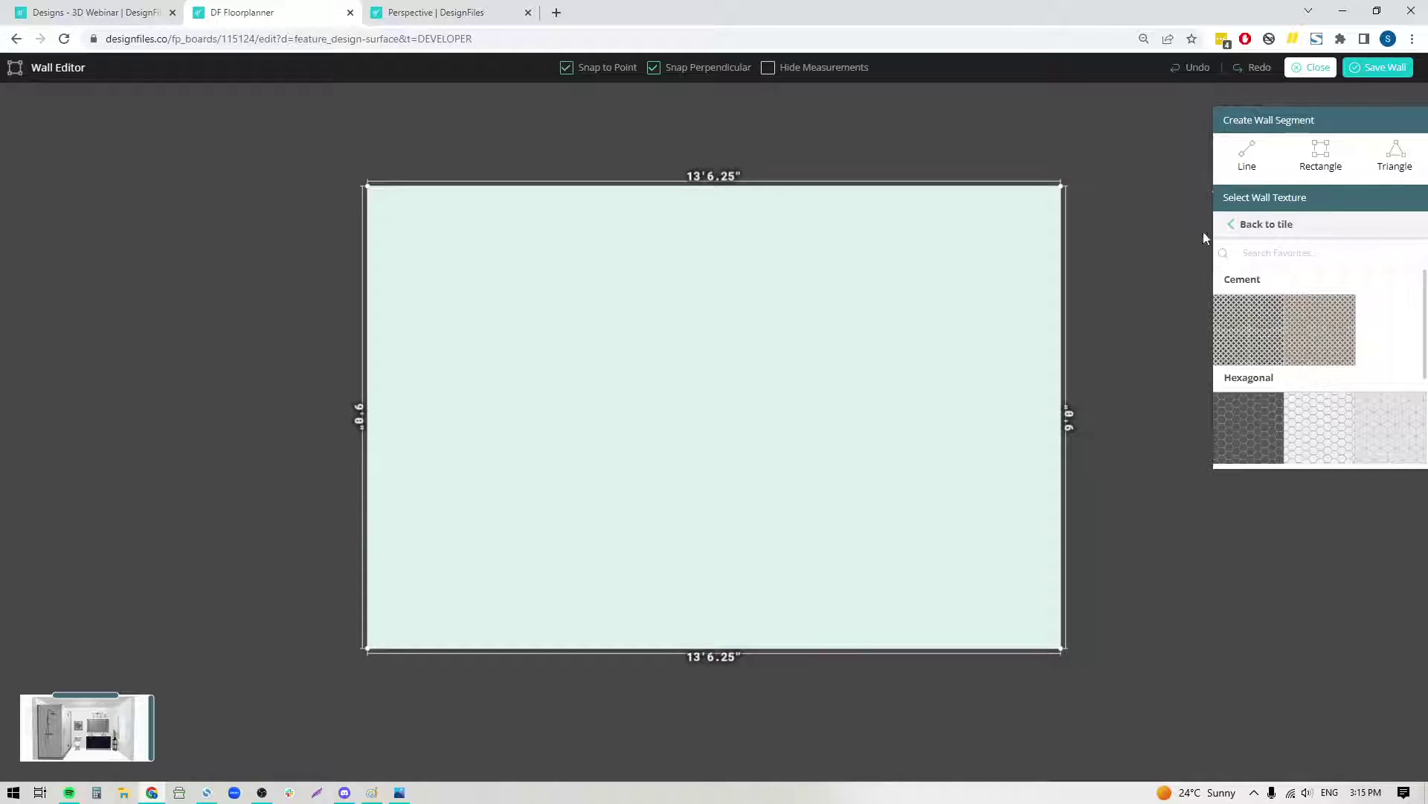
pyautogui.click(1265, 225)
pyautogui.click(1247, 227)
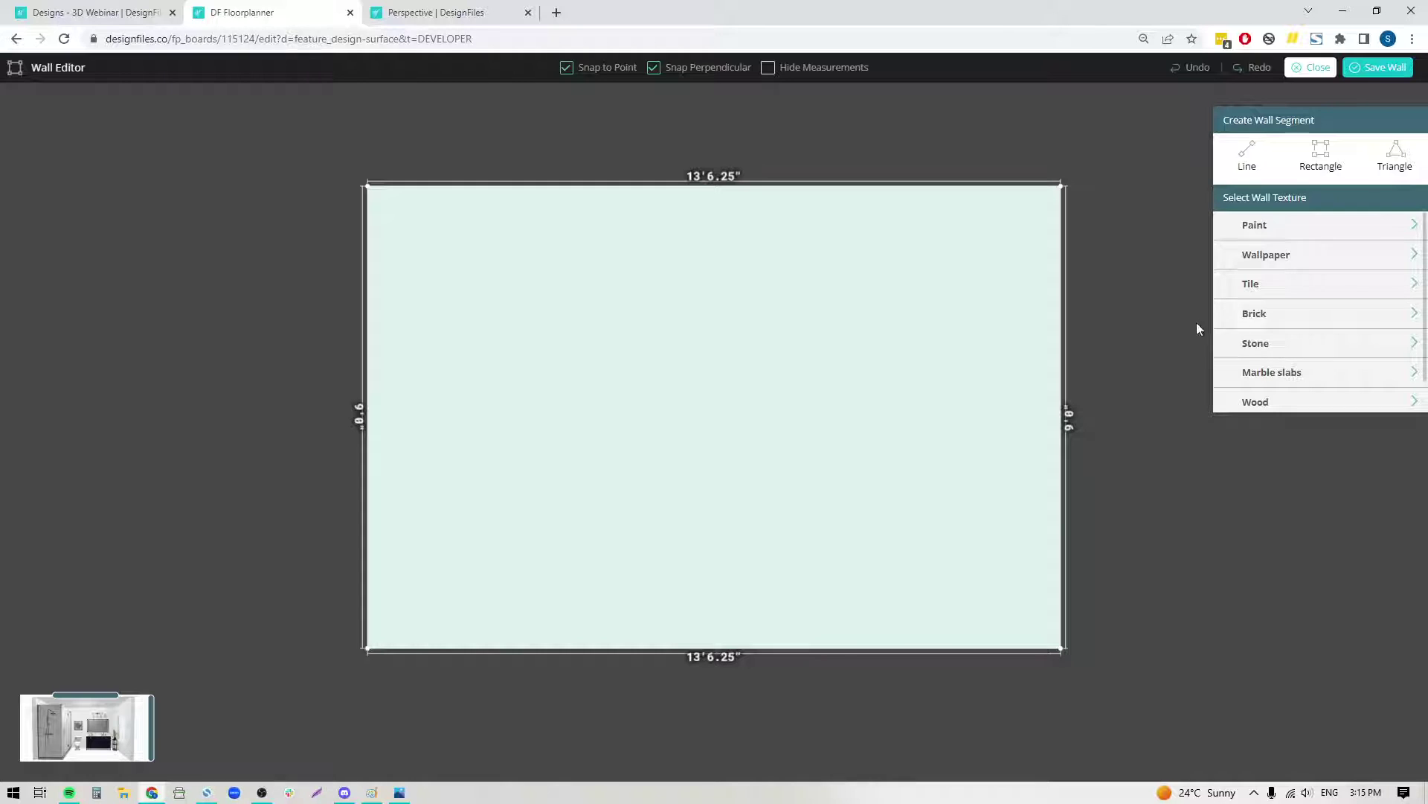
pyautogui.click(1250, 227)
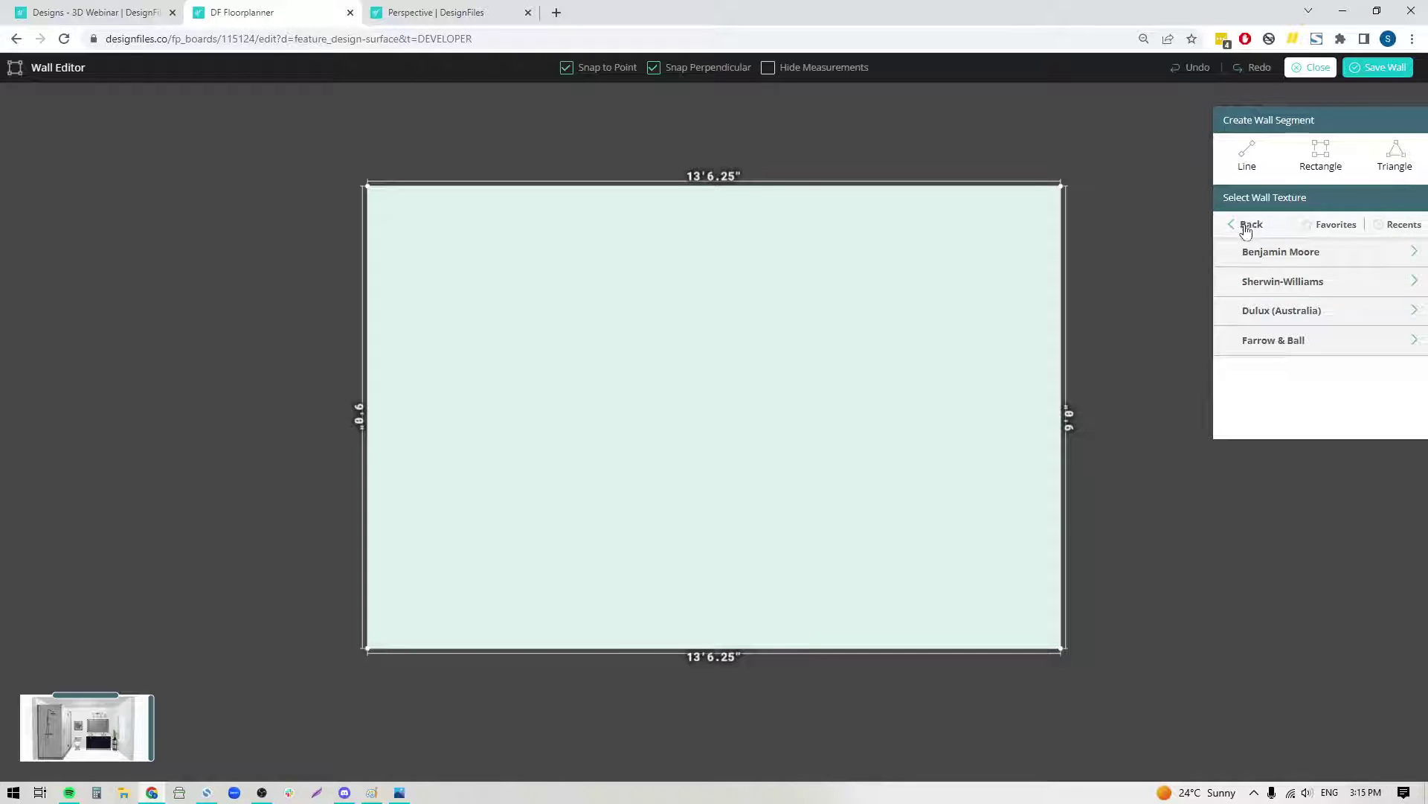
pyautogui.click(1276, 254)
pyautogui.moveTo(1247, 305)
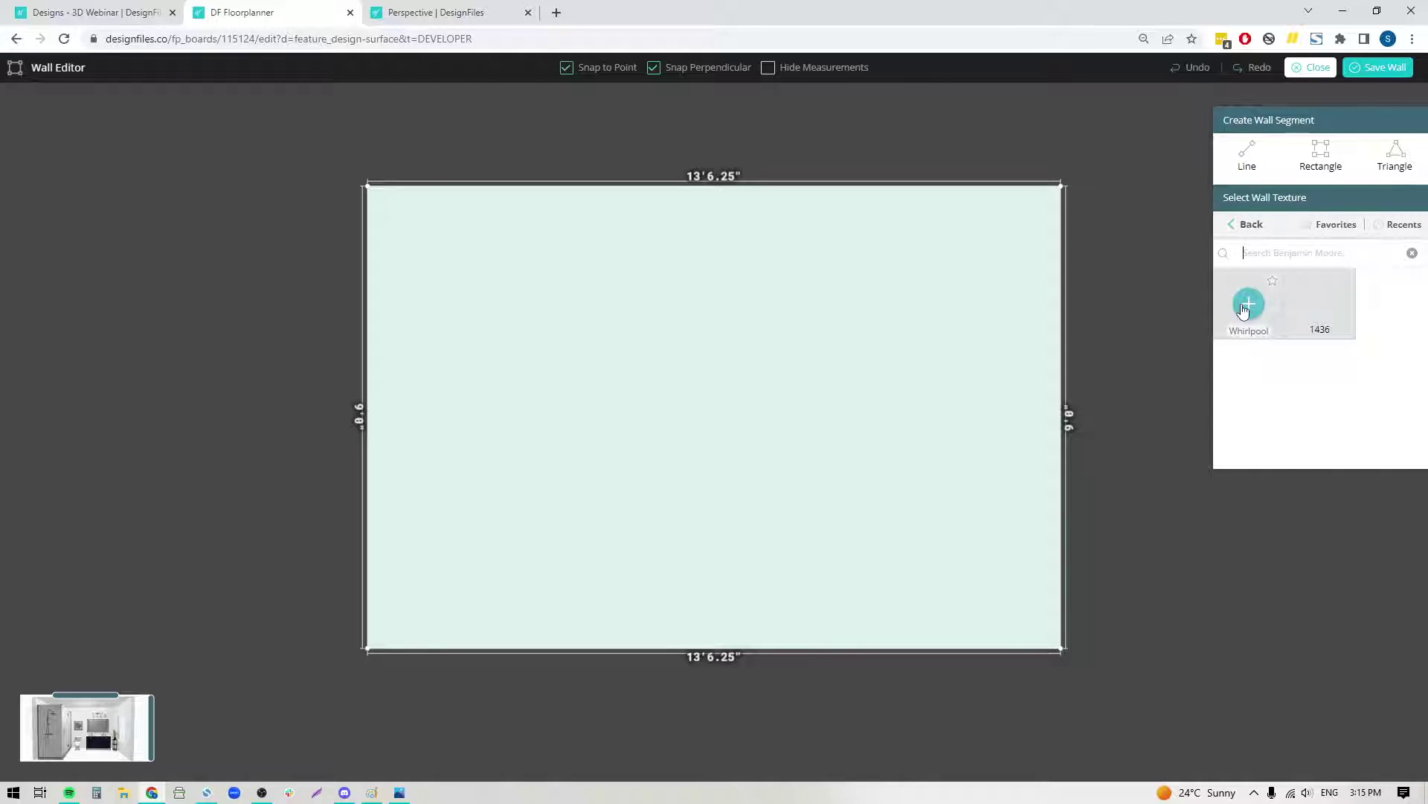
# Search 'wh' and paint the back wall Benjamin Moore Whirlpool.
pyautogui.click(1311, 251)
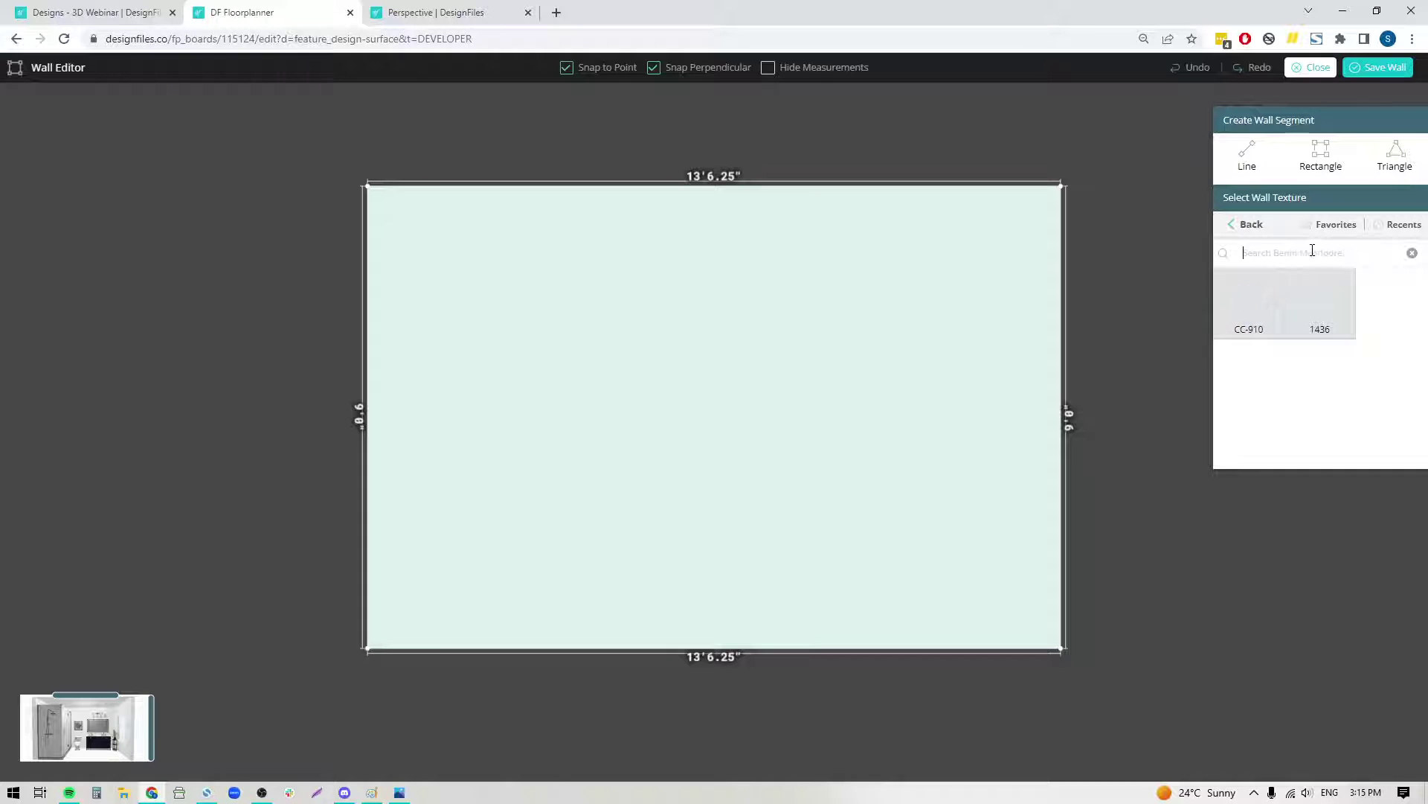
pyautogui.click(1411, 253)
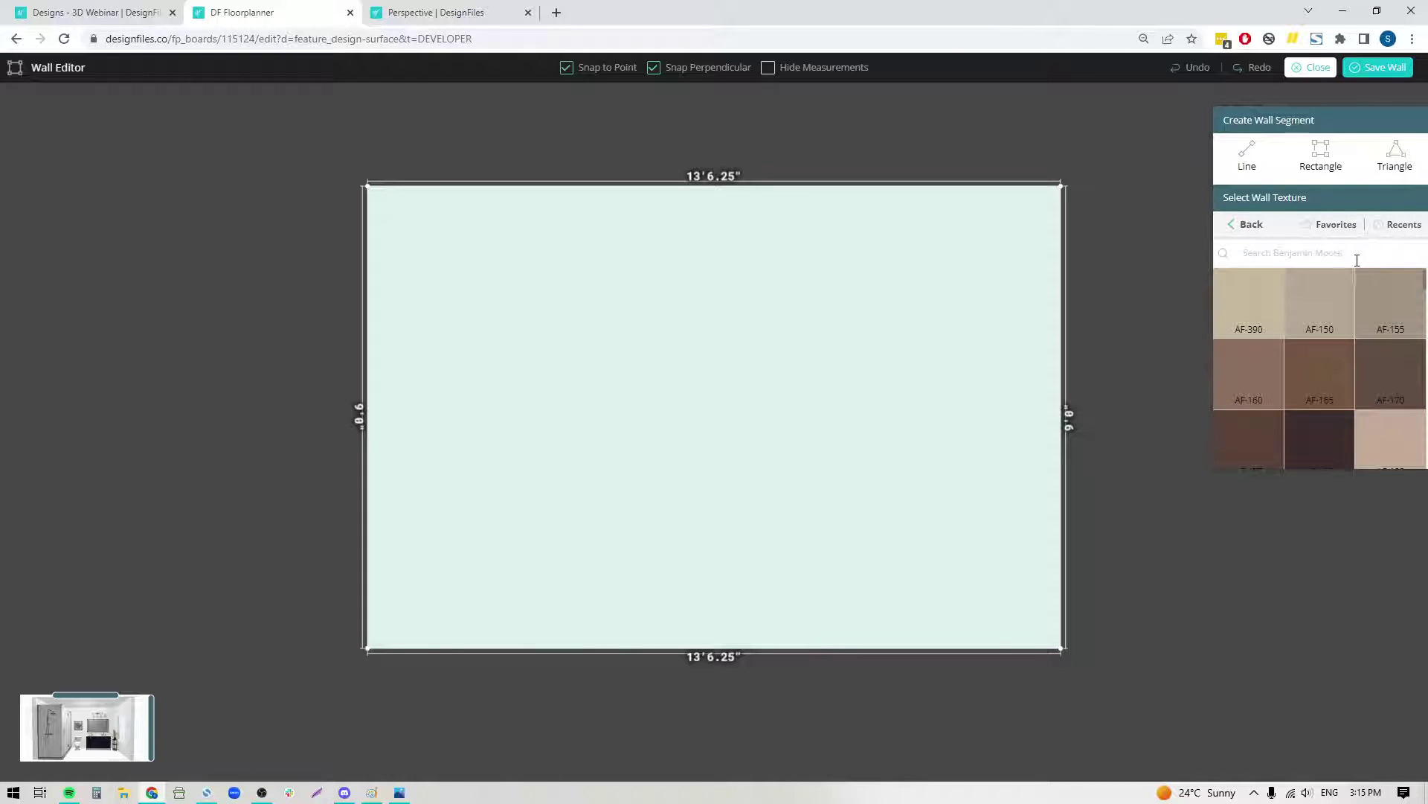
pyautogui.write('whirlpool')
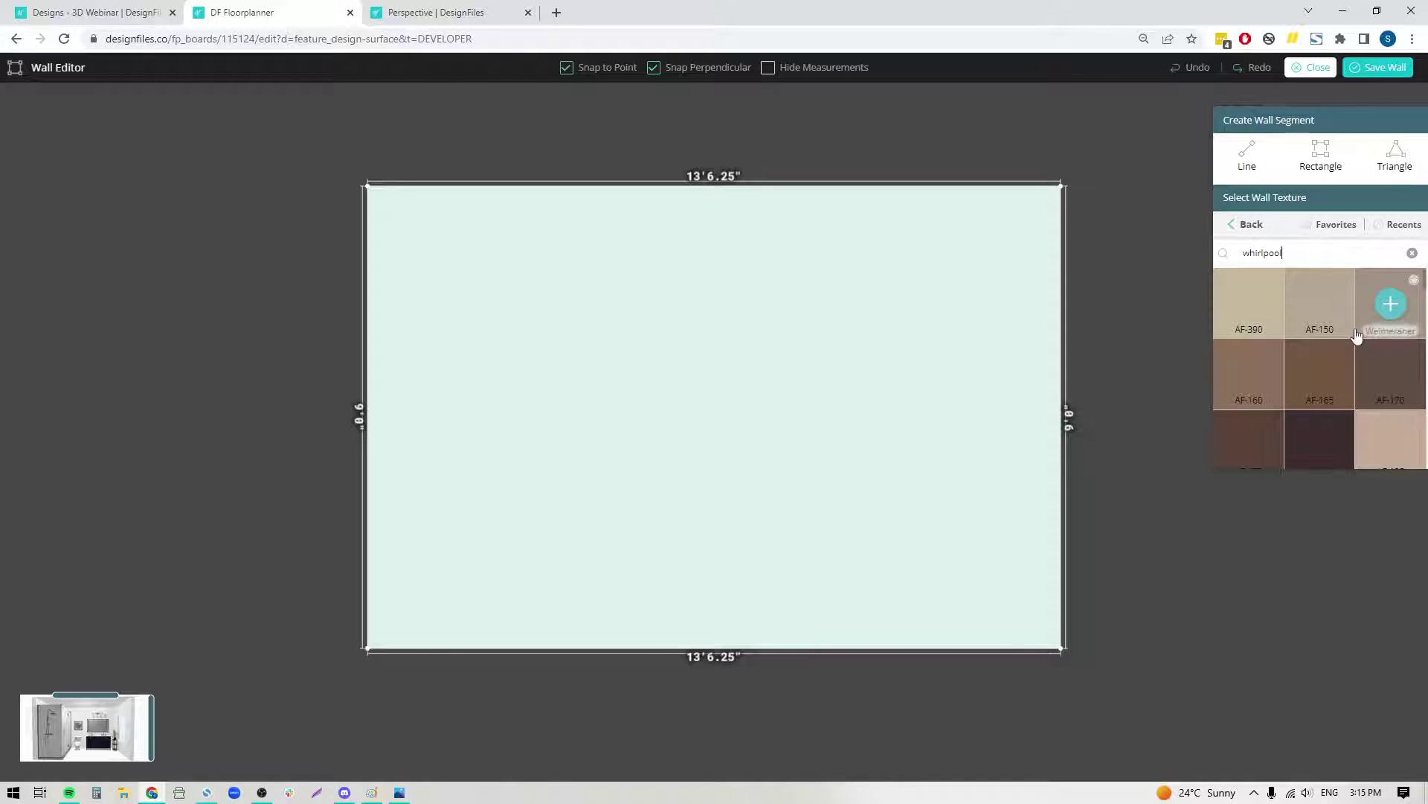
pyautogui.click(1252, 311)
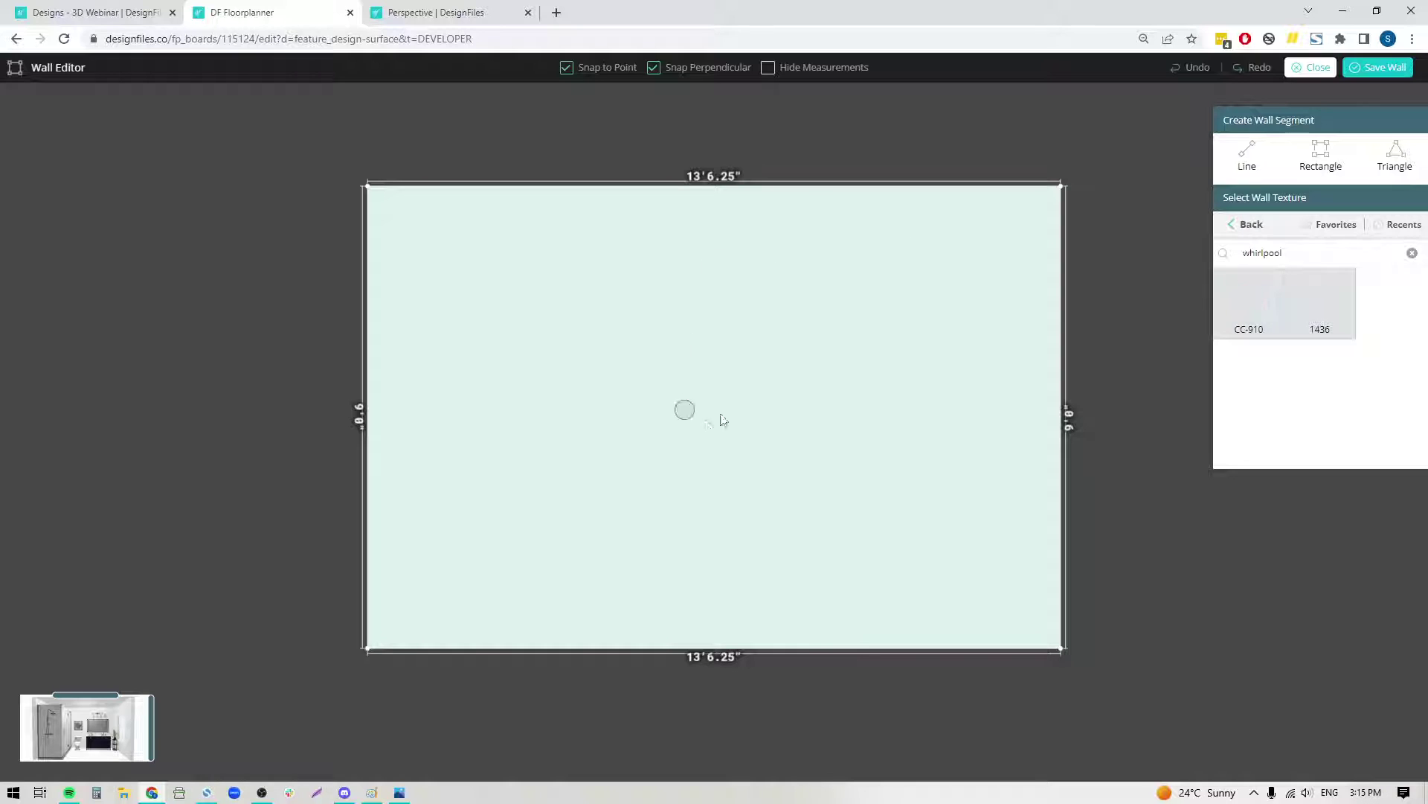
pyautogui.click(768, 396)
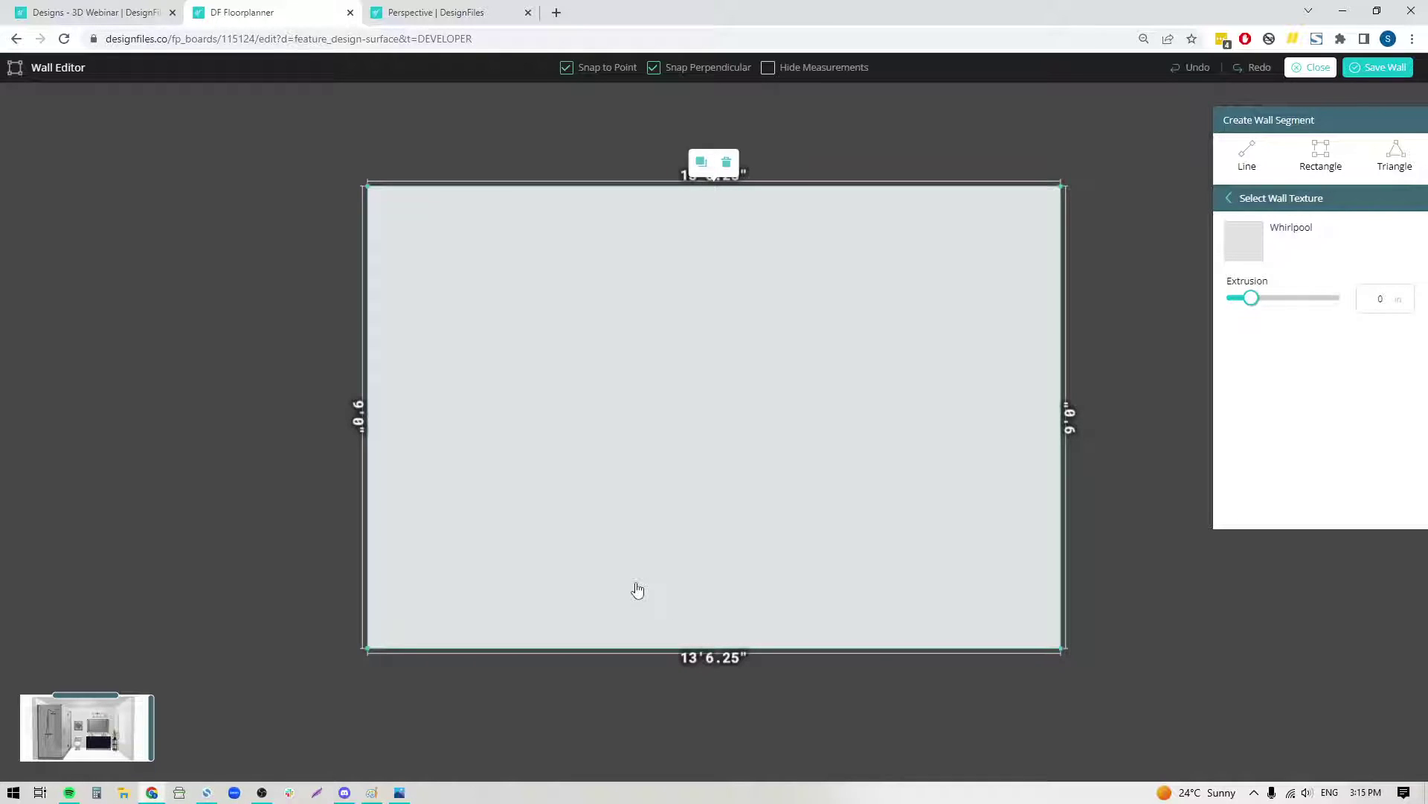
pyautogui.click(1144, 301)
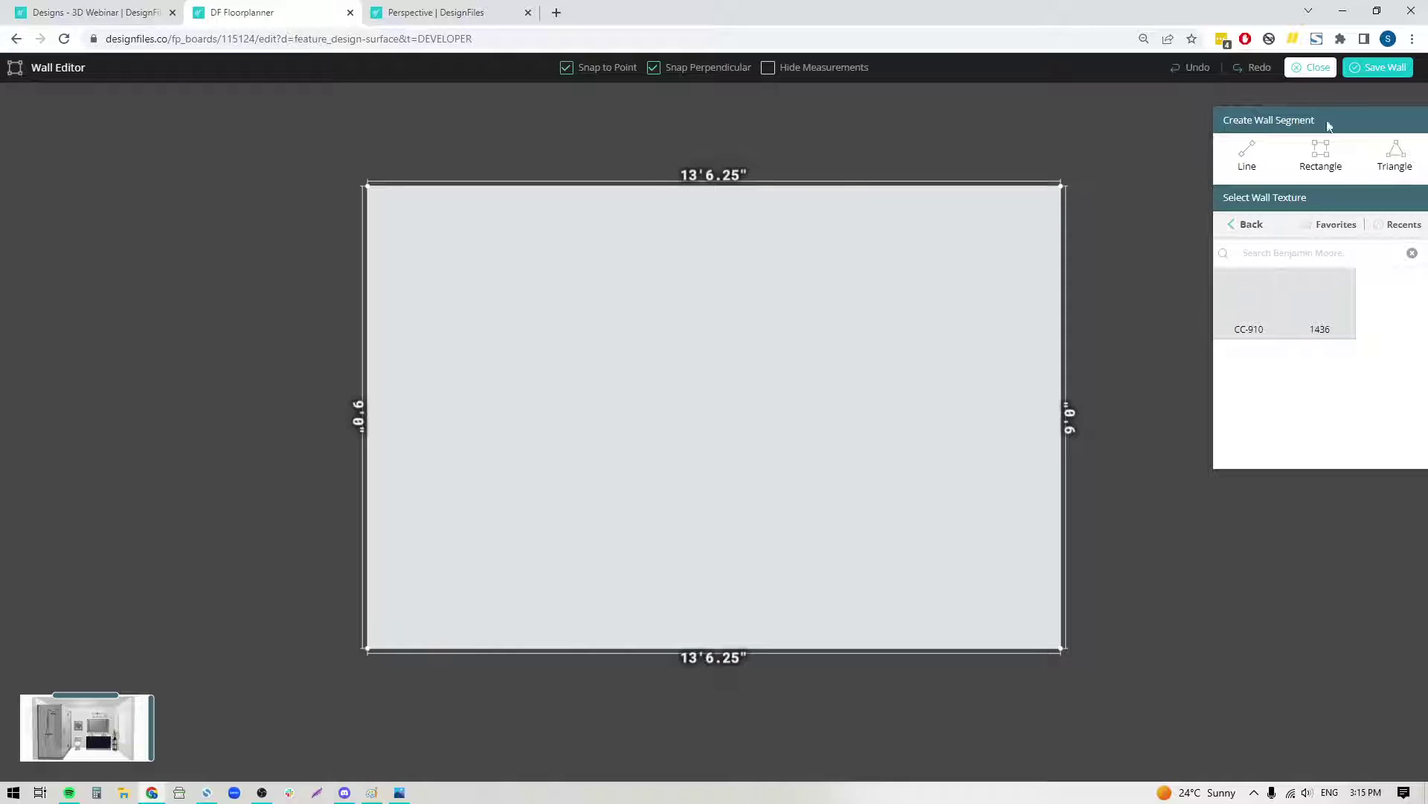
# Split off a 3'9"-wide left strip of the back wall and browse marble tile textures.
pyautogui.click(1320, 152)
pyautogui.moveTo(364, 234); pyautogui.dragTo(559, 645)
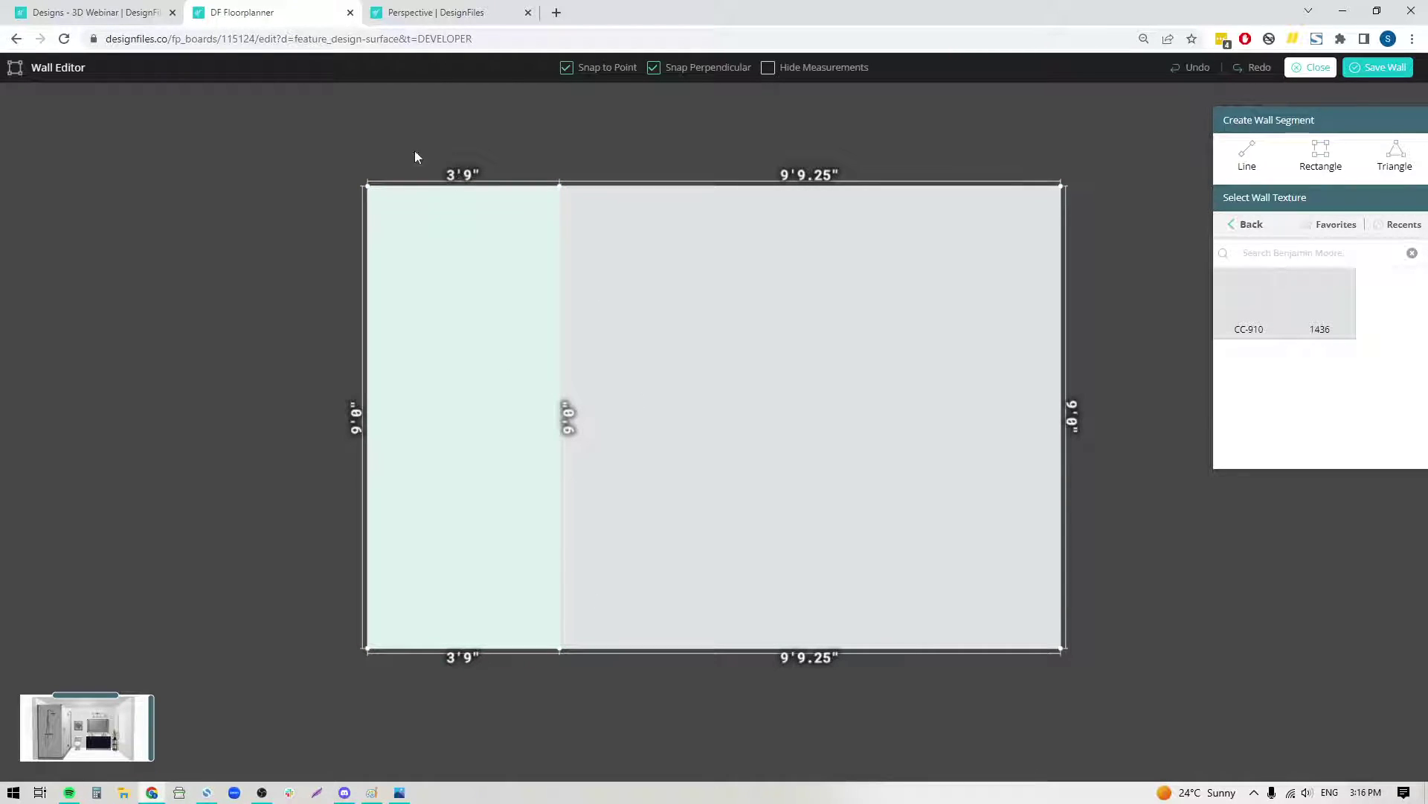
pyautogui.click(1247, 228)
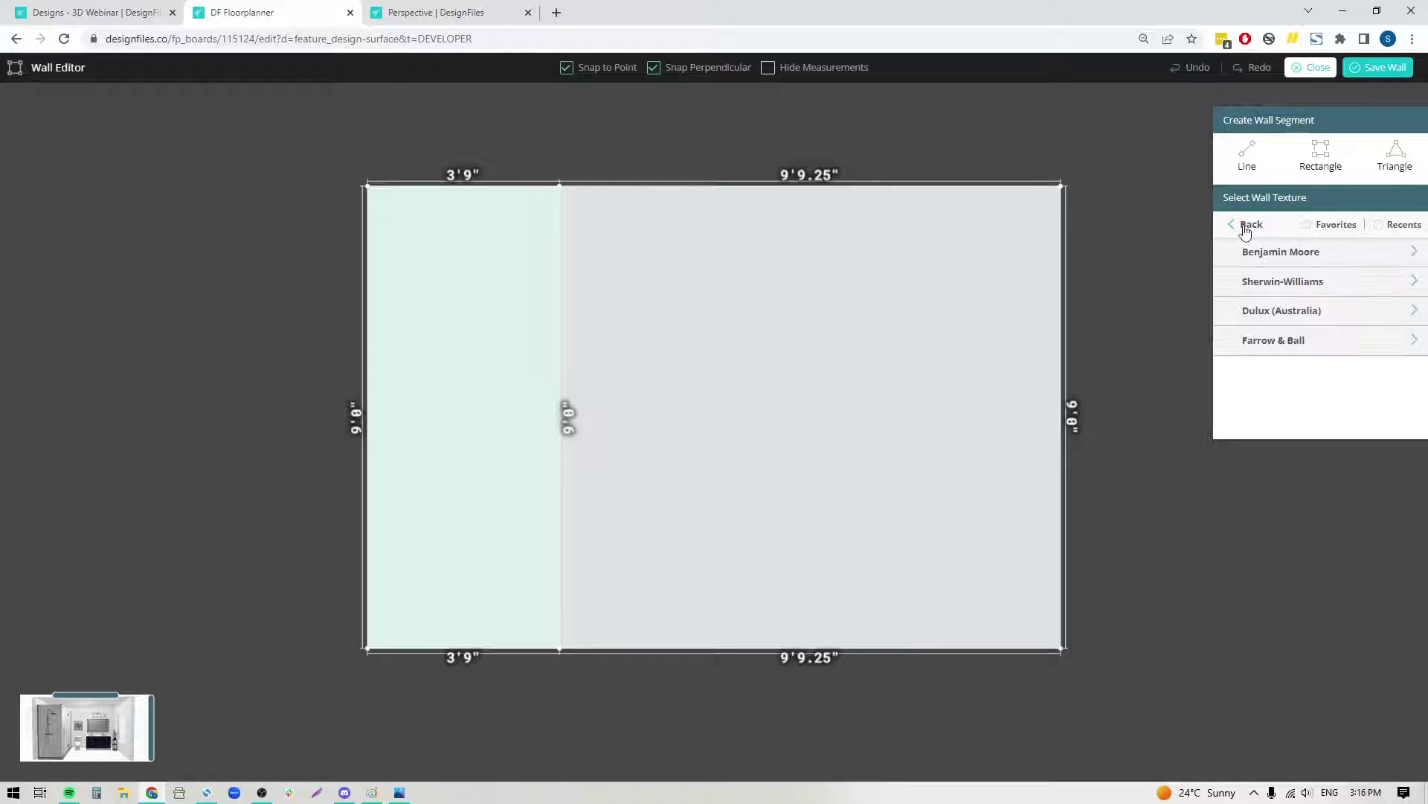
pyautogui.click(1246, 230)
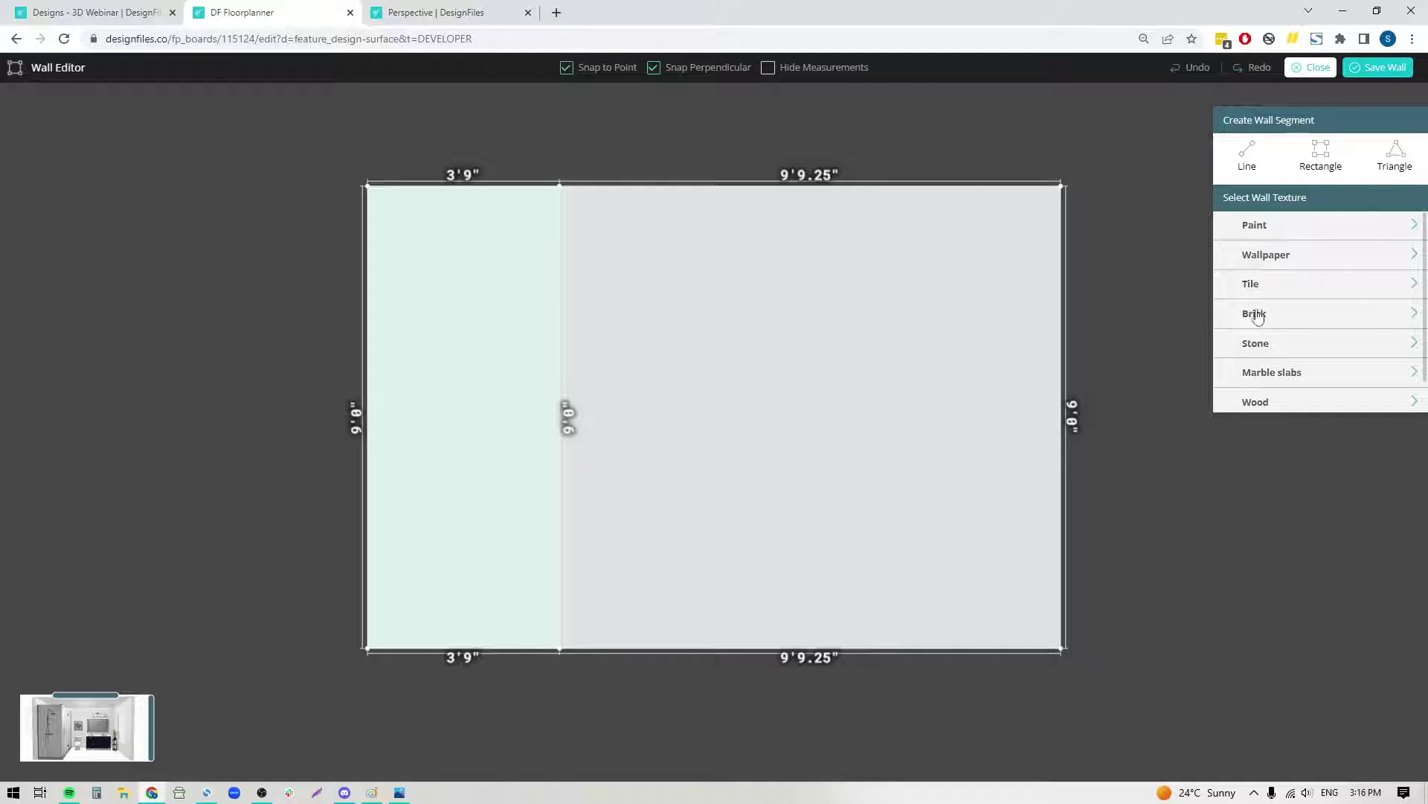
pyautogui.click(1253, 283)
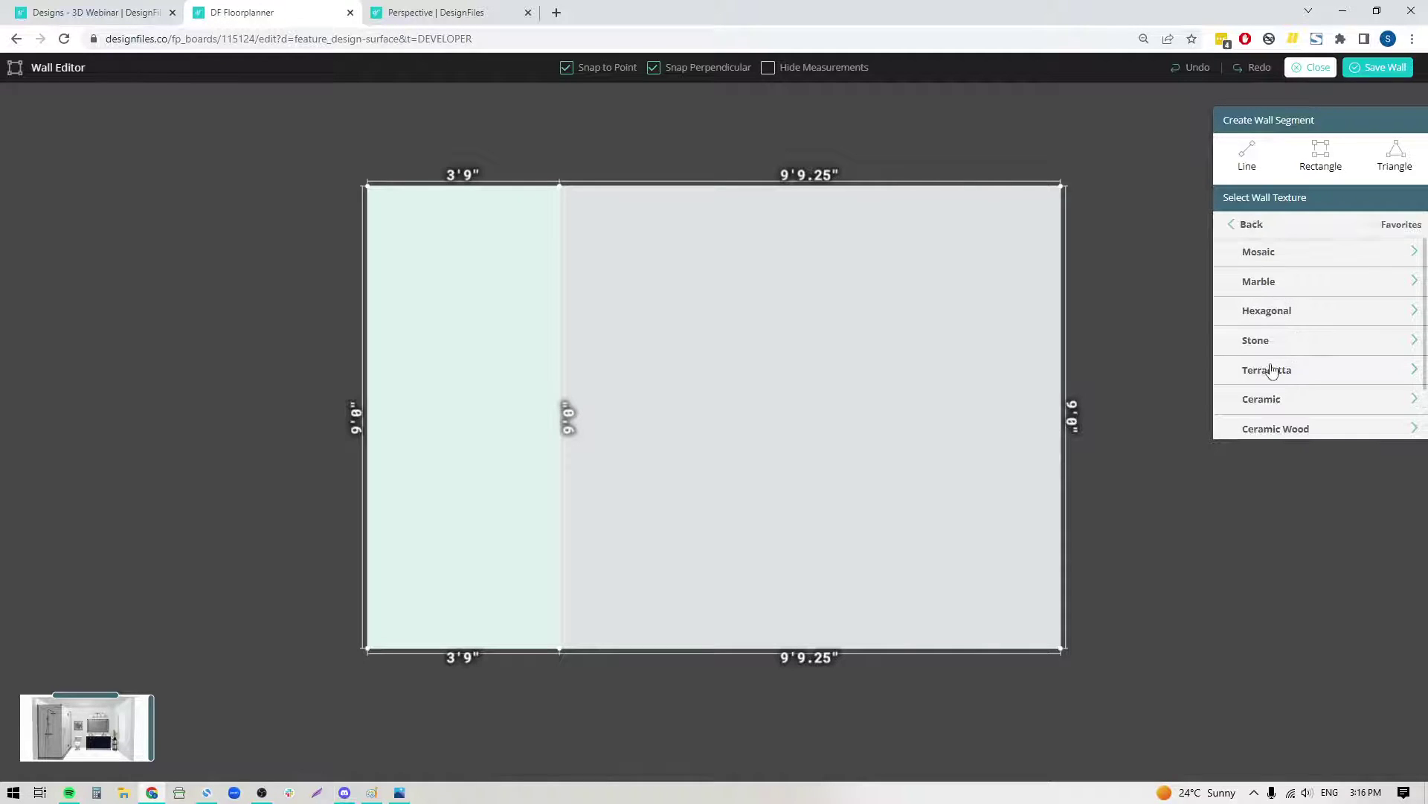
pyautogui.click(1258, 285)
pyautogui.scroll(-10, 1328, 421)
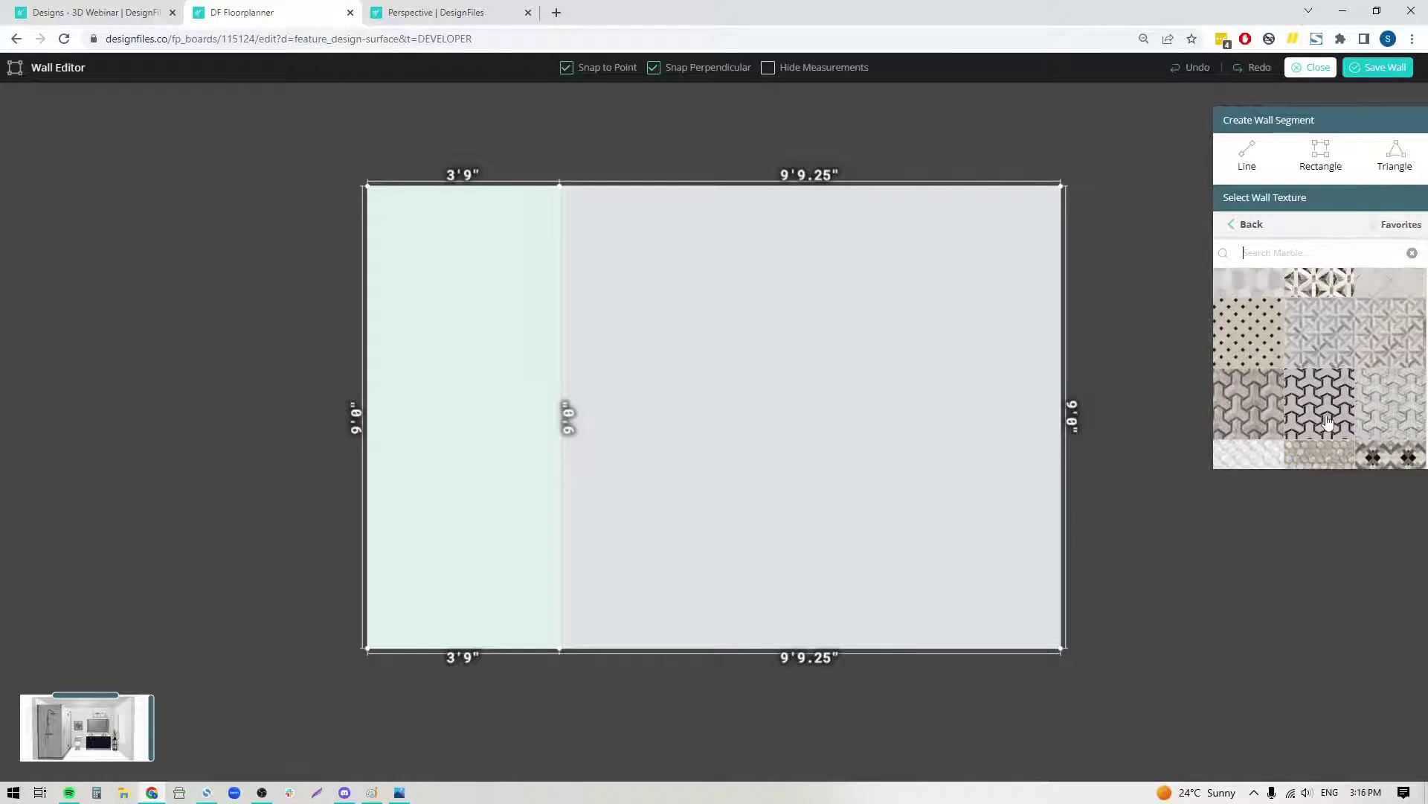
pyautogui.scroll(-10, 1328, 421)
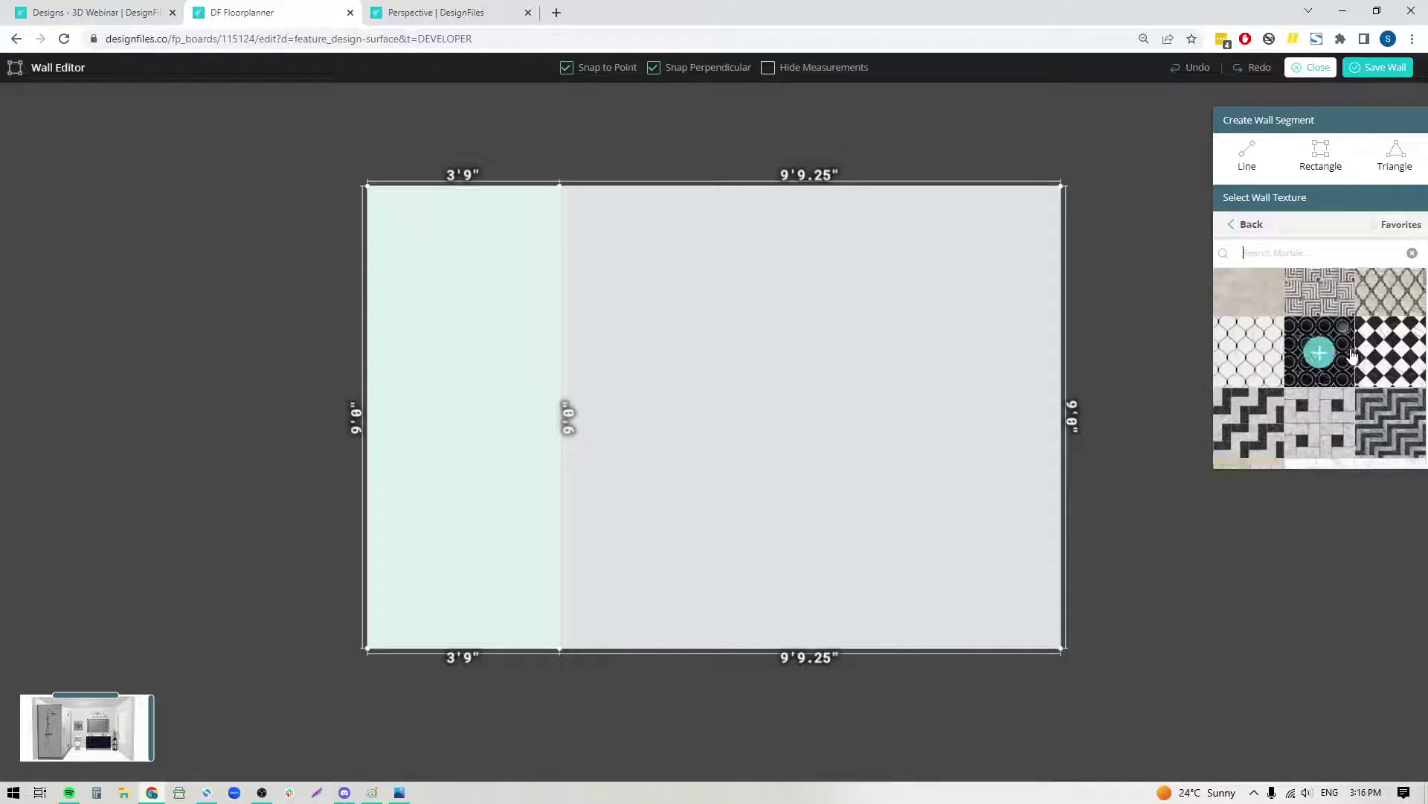
pyautogui.scroll(-8, 1350, 364)
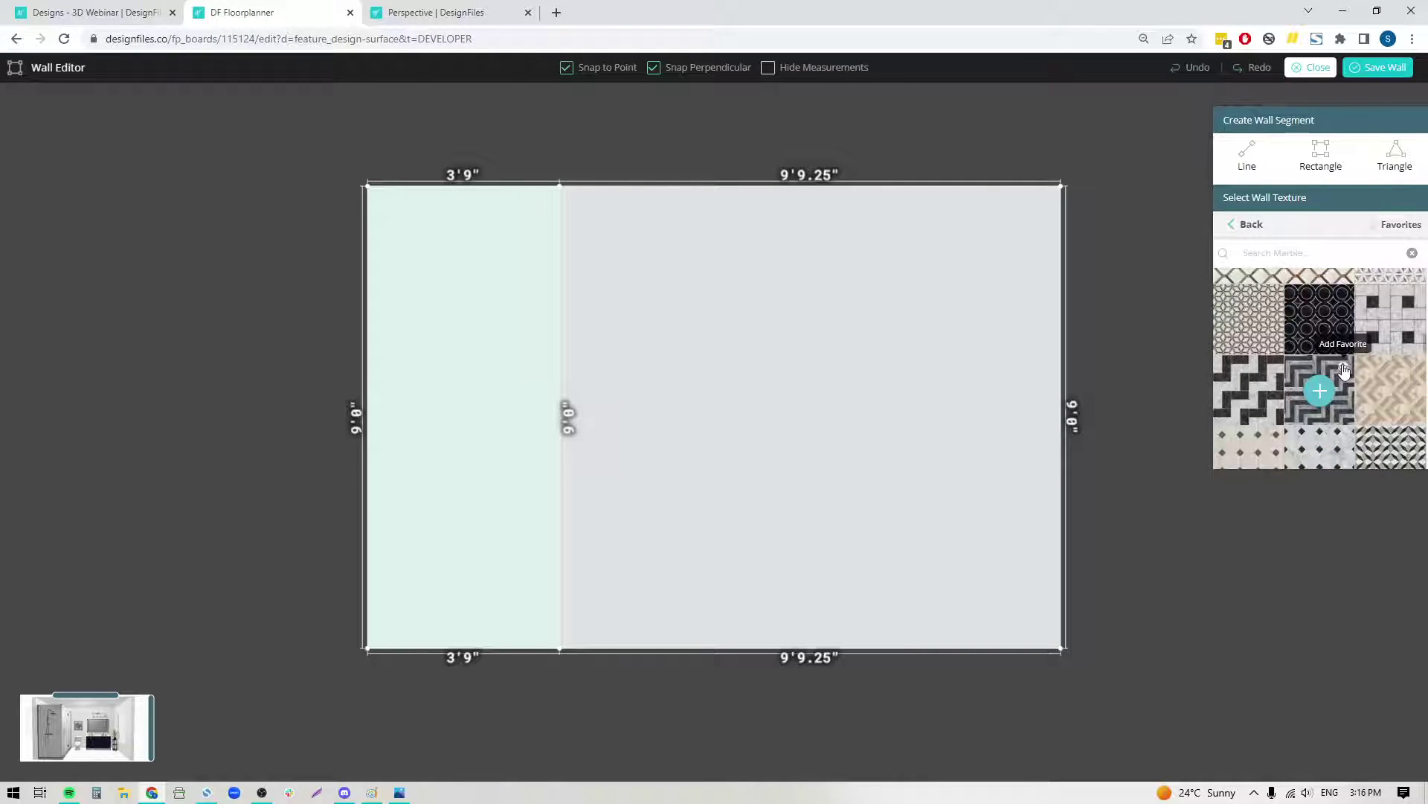
# Apply the Calacatta marble tiles from Favorites to the 3'9" left strip.
pyautogui.click(1403, 225)
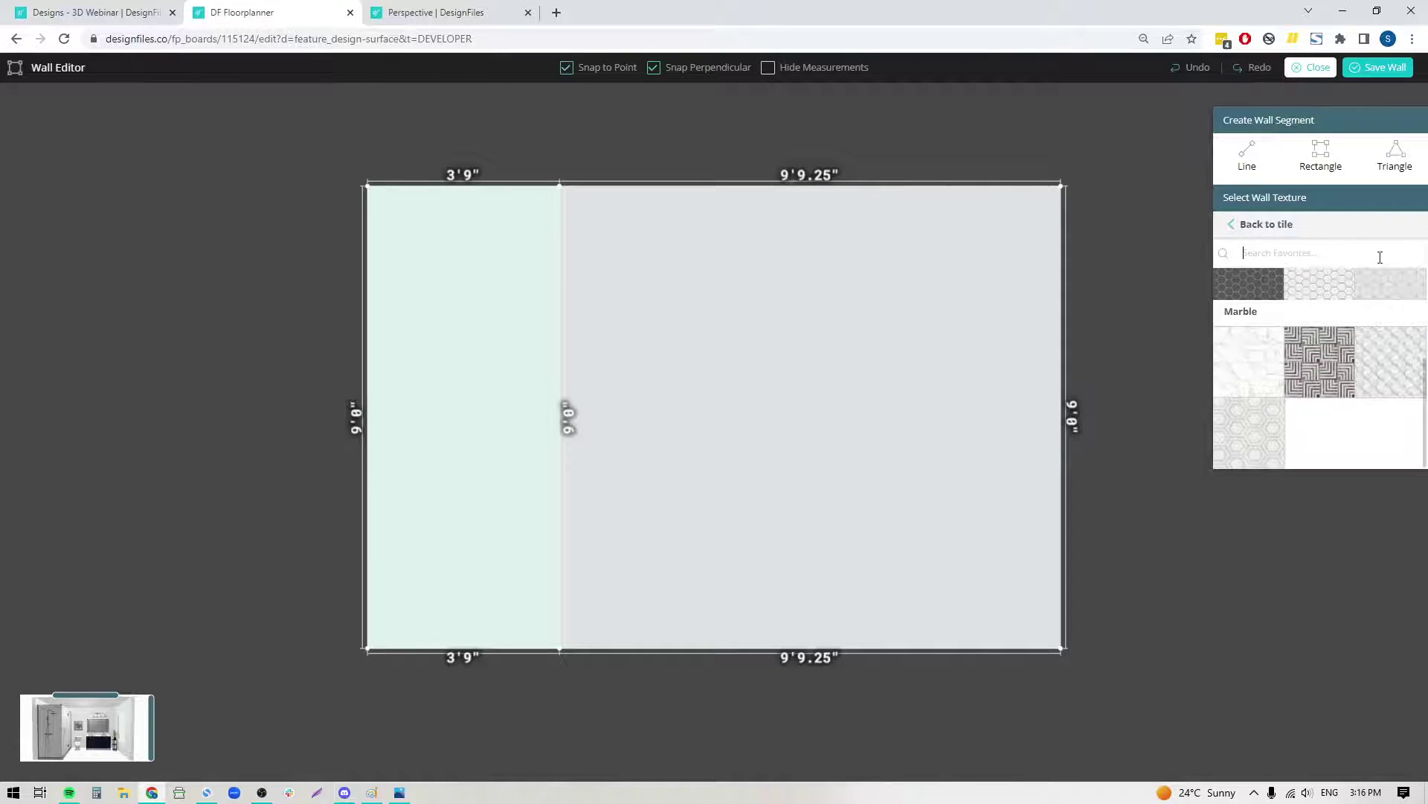
pyautogui.moveTo(1257, 377)
pyautogui.click(456, 307)
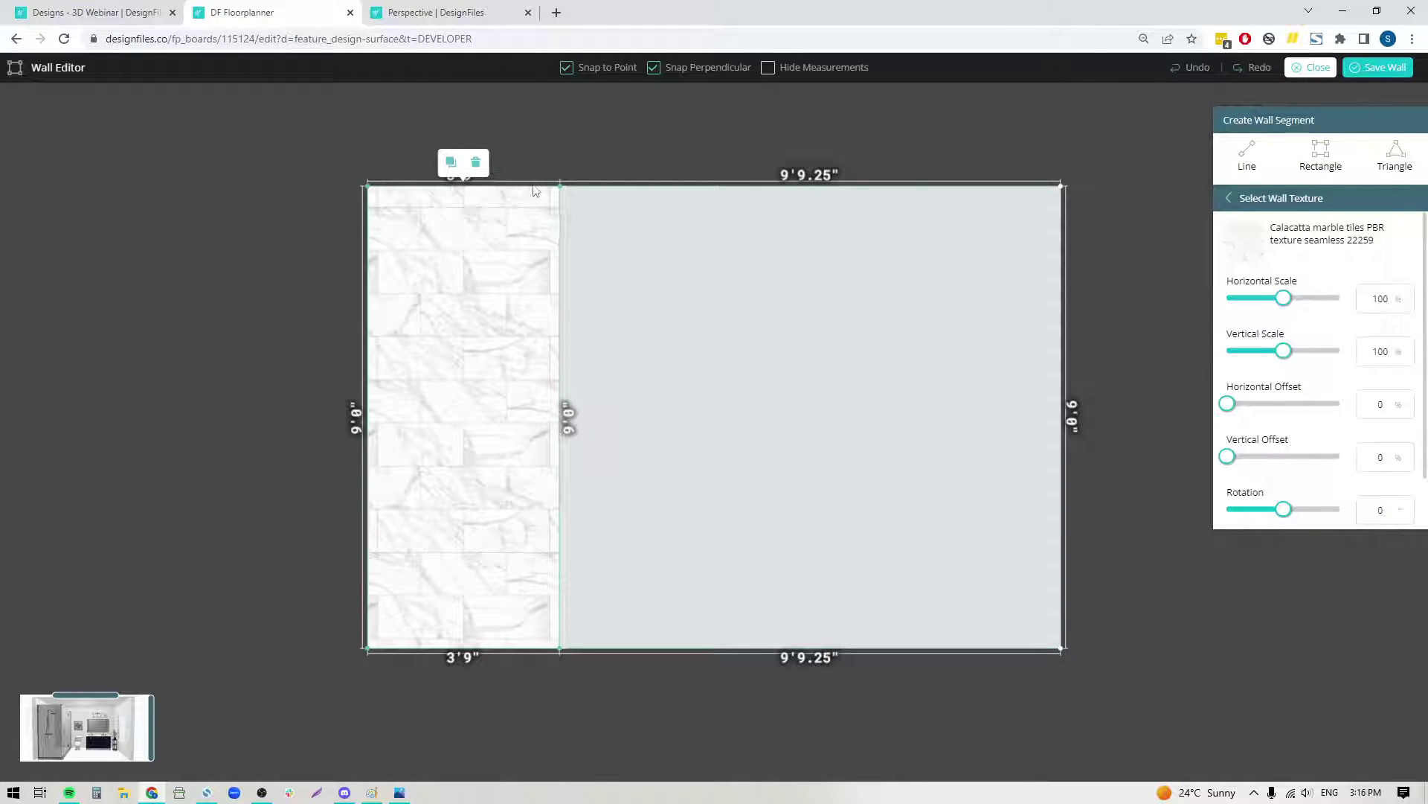
pyautogui.scroll(2, 548, 578)
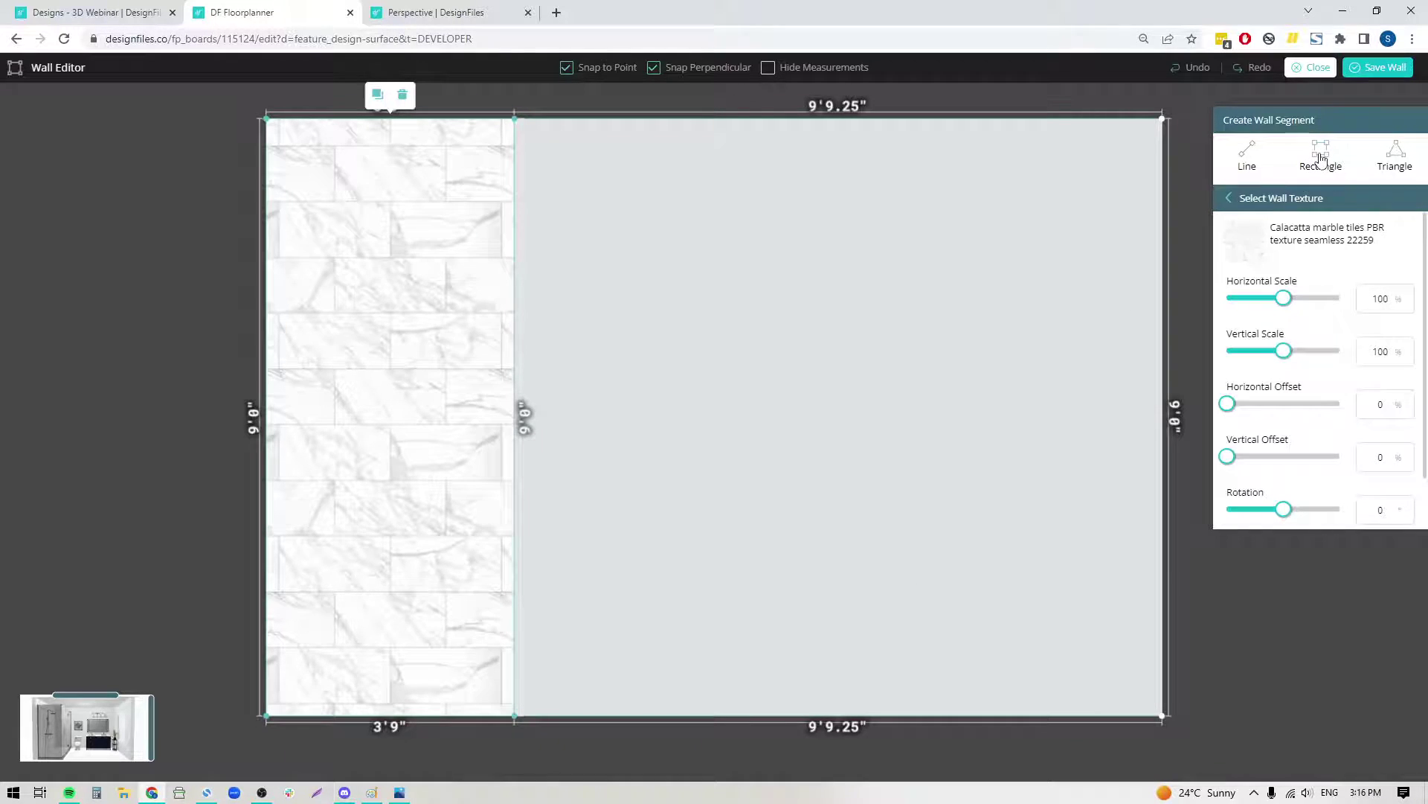
pyautogui.click(1320, 159)
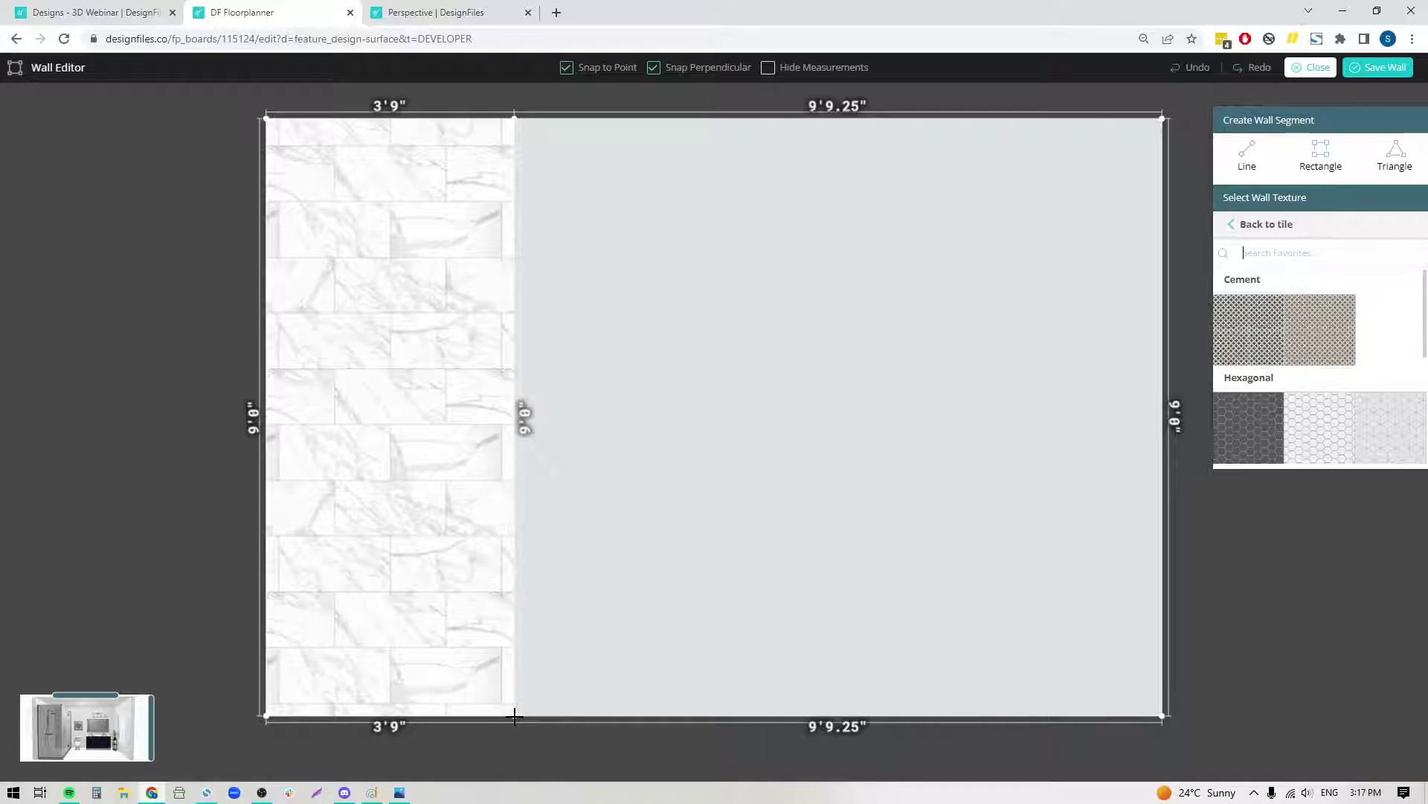
# Draw a 1'8"-high section across the strip's bottom and tile it with Calacatta marble.
pyautogui.moveTo(515, 715); pyautogui.dragTo(267, 606)
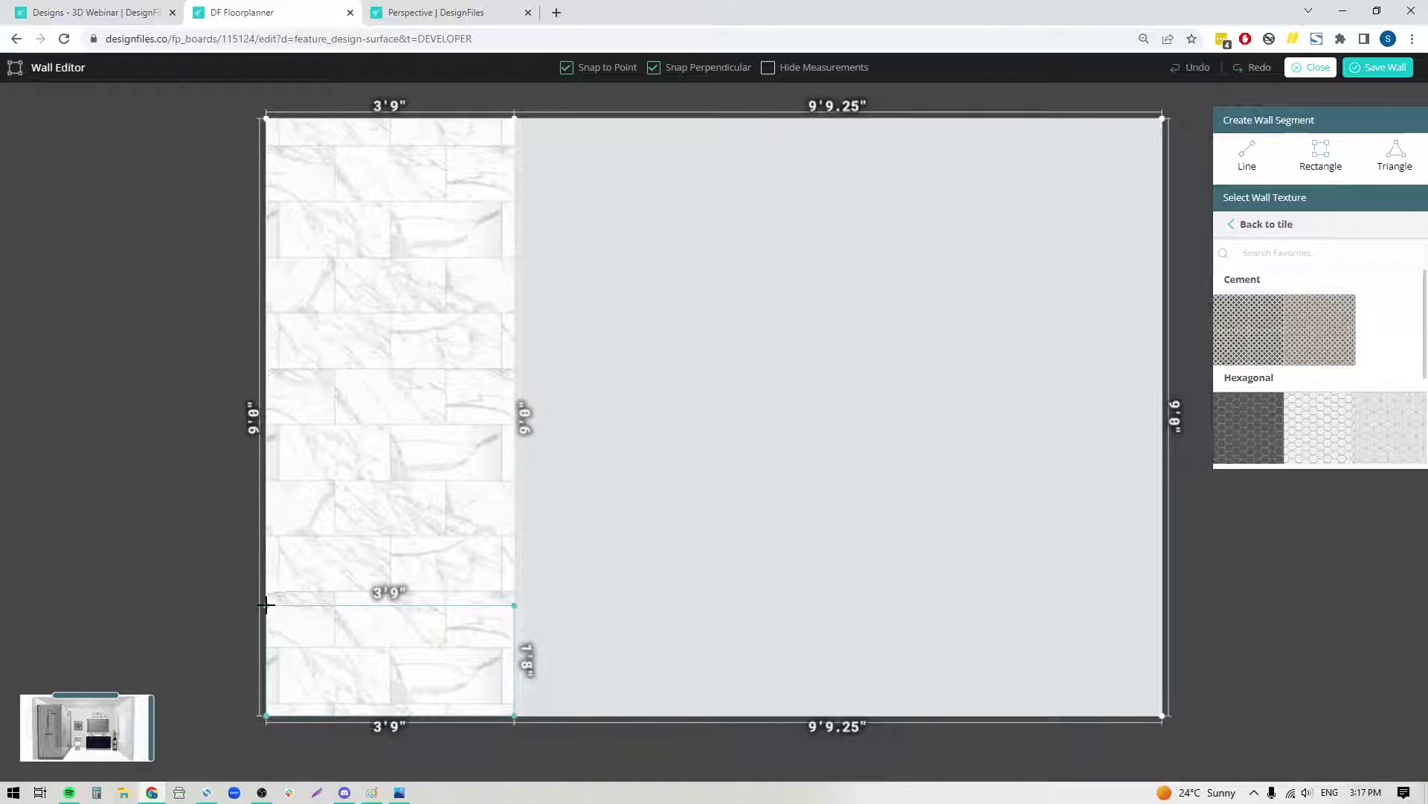
pyautogui.moveTo(266, 605); pyautogui.dragTo(266, 603)
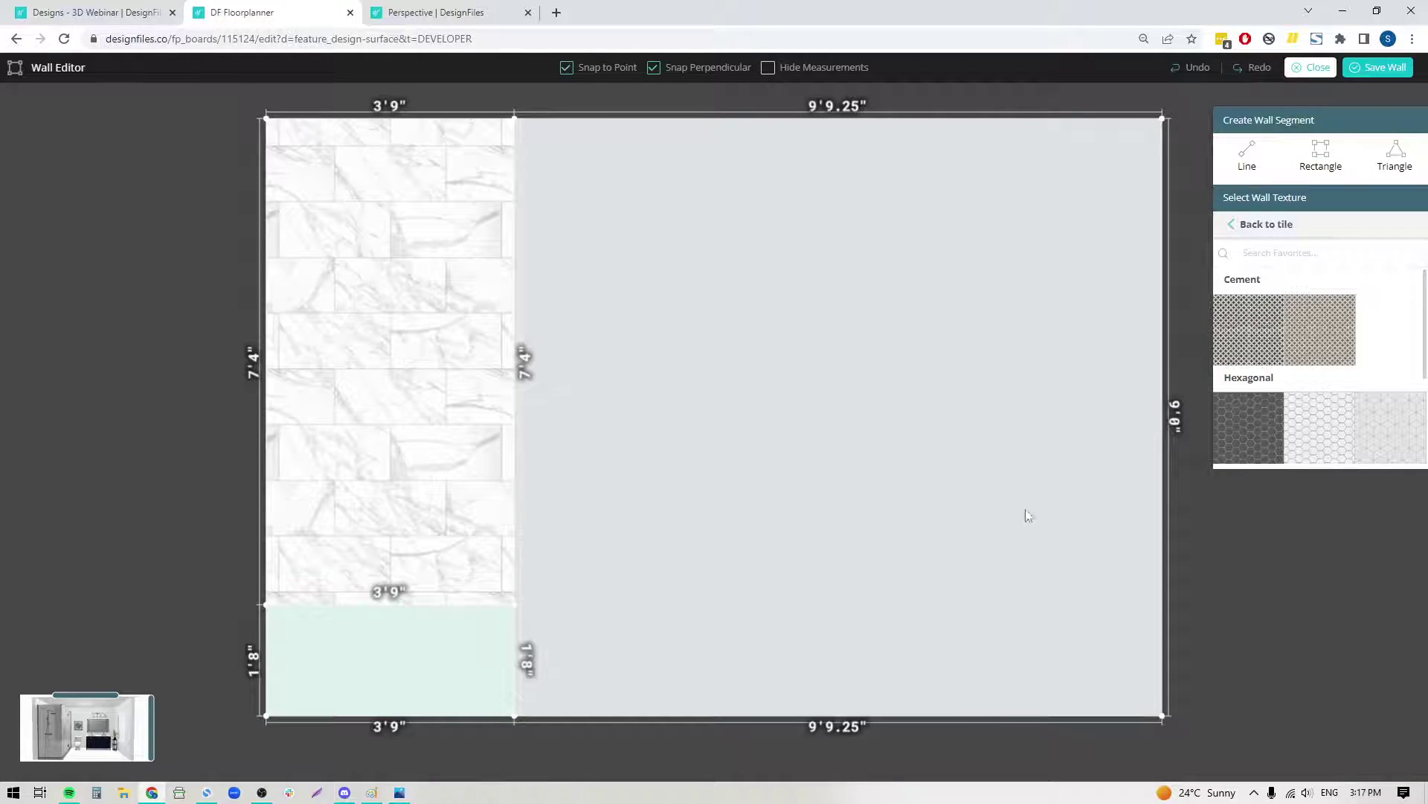
pyautogui.scroll(-2, 1265, 415)
pyautogui.moveTo(1250, 358)
pyautogui.mouseDown()
pyautogui.moveTo(395, 747)
pyautogui.moveTo(415, 673)
pyautogui.mouseUp()
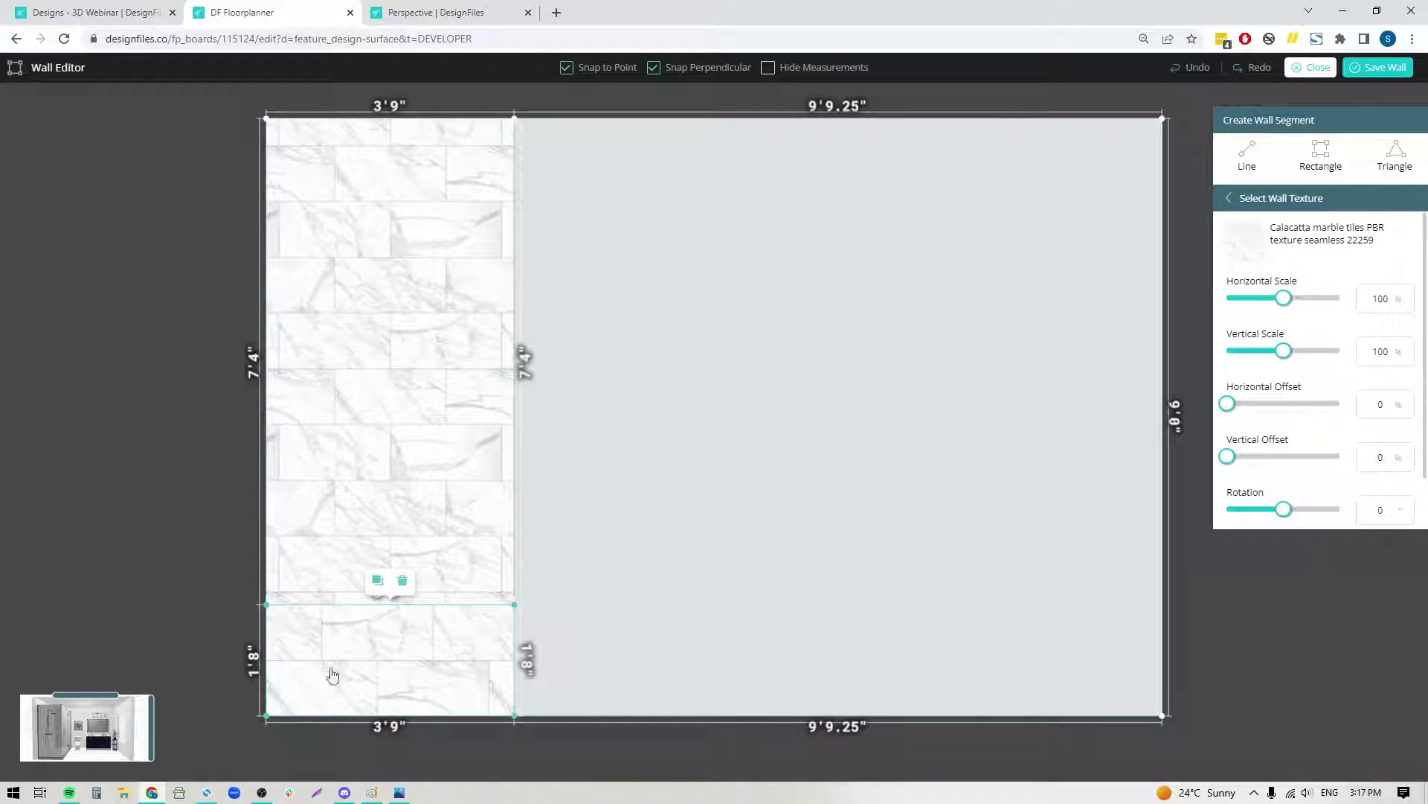
pyautogui.scroll(2, 480, 751)
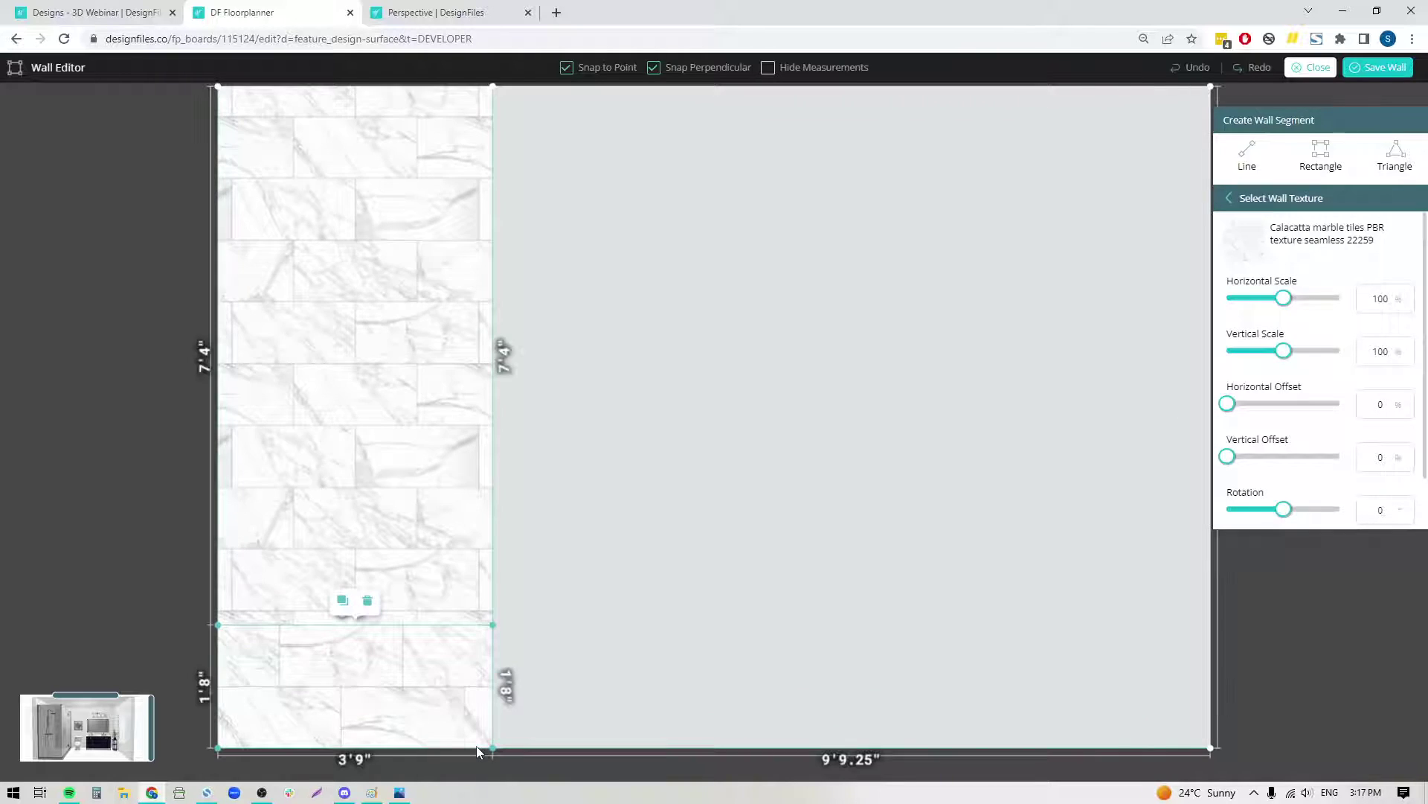
pyautogui.moveTo(473, 762); pyautogui.dragTo(654, 565)
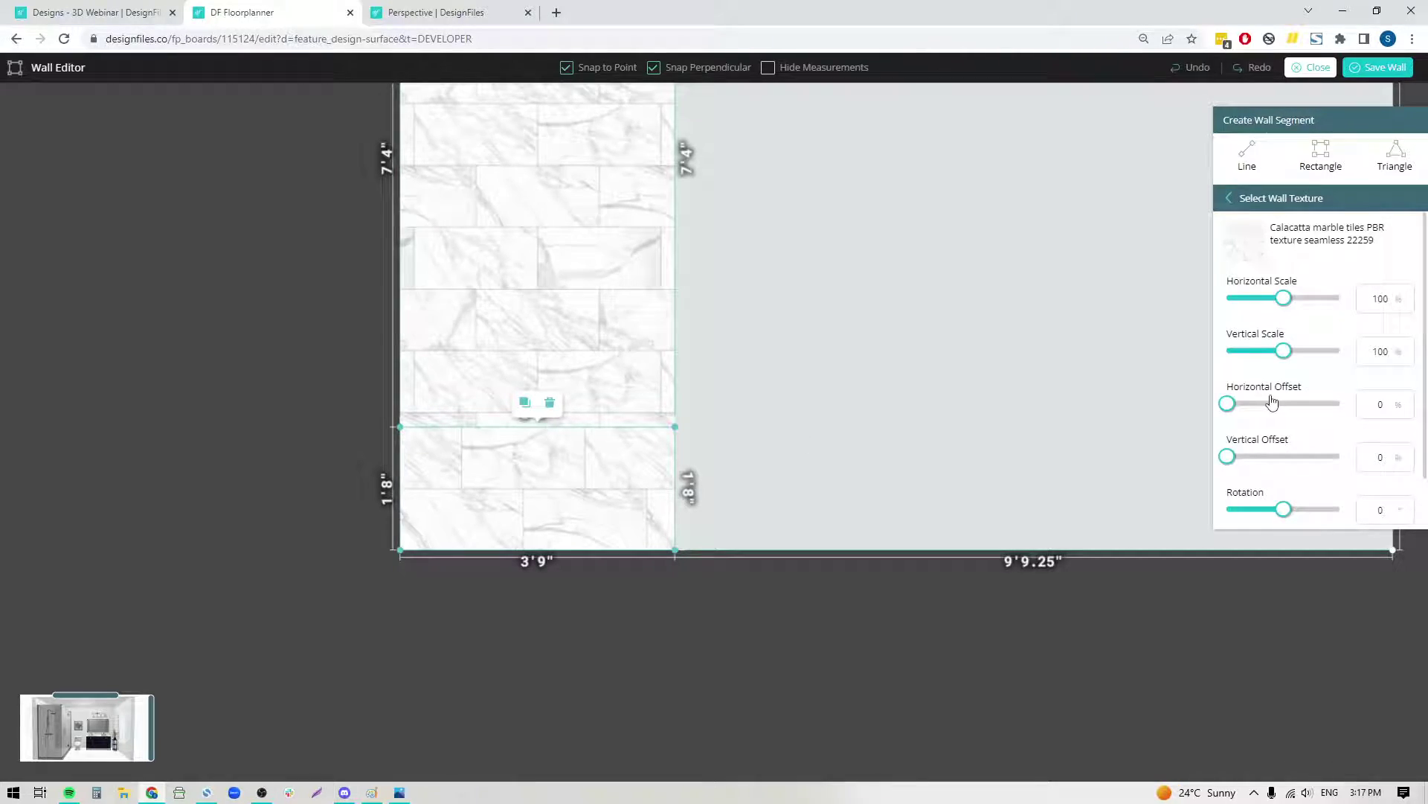
# Give the lower marble strip a 31% horizontal tile offset.
pyautogui.doubleClick(1409, 404)
pyautogui.click(1409, 401)
pyautogui.click(1410, 402)
pyautogui.click(1409, 402)
pyautogui.click(1409, 402)
pyautogui.click(1409, 402)
pyautogui.click(1409, 401)
pyautogui.click(1409, 402)
pyautogui.click(1409, 402)
pyautogui.click(1409, 401)
pyautogui.click(1410, 401)
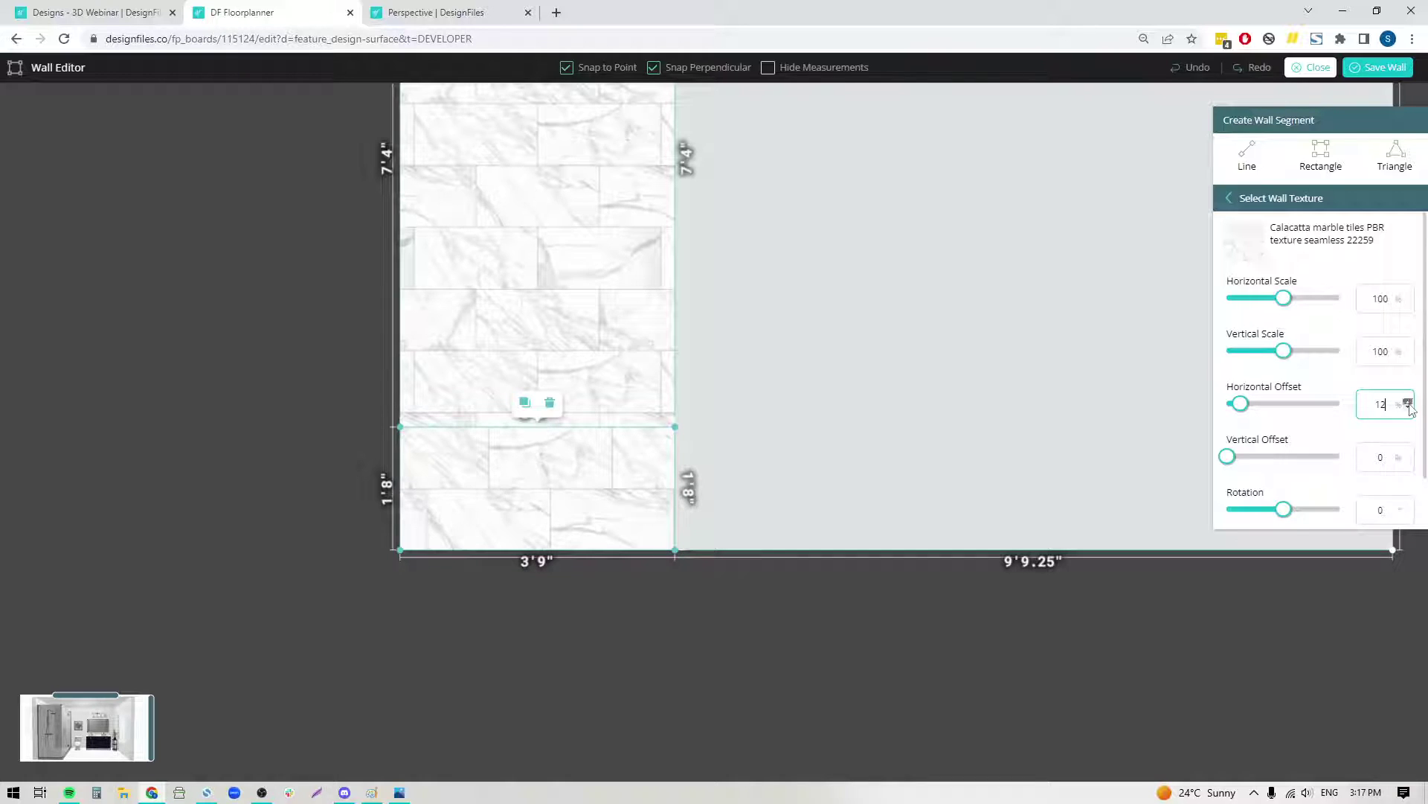
pyautogui.click(1409, 403)
pyautogui.click(1409, 403)
pyautogui.click(1409, 403)
pyautogui.click(1409, 402)
pyautogui.click(1409, 403)
pyautogui.click(1409, 403)
pyautogui.click(1410, 403)
pyautogui.click(1409, 402)
pyautogui.click(1409, 403)
pyautogui.click(1409, 403)
pyautogui.click(1410, 403)
pyautogui.click(1409, 403)
pyautogui.click(1409, 403)
pyautogui.click(1410, 403)
pyautogui.click(1409, 403)
pyautogui.click(1409, 403)
pyautogui.click(1409, 403)
pyautogui.click(1410, 403)
pyautogui.click(1410, 403)
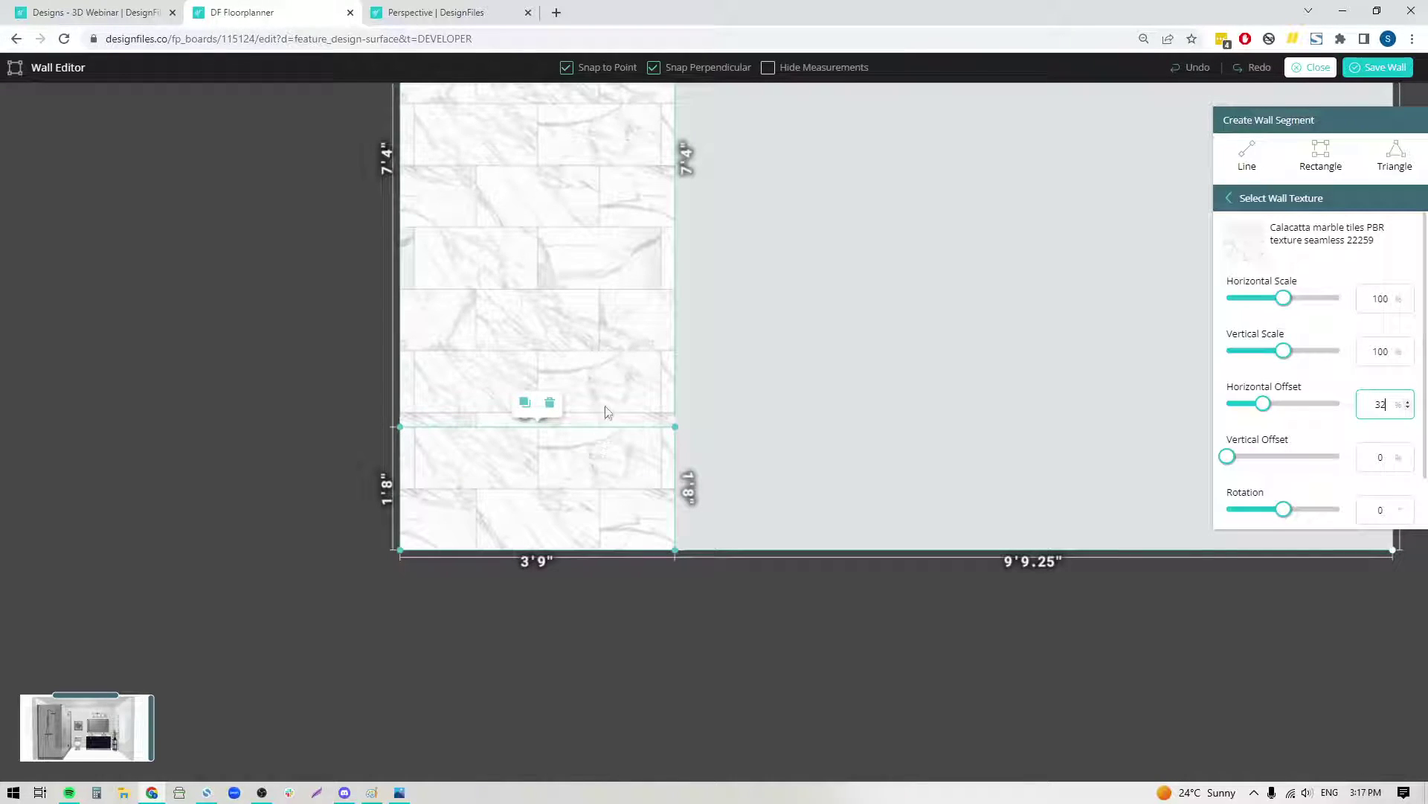
# Give the upper marble section an 18% vertical tile offset.
pyautogui.click(596, 359)
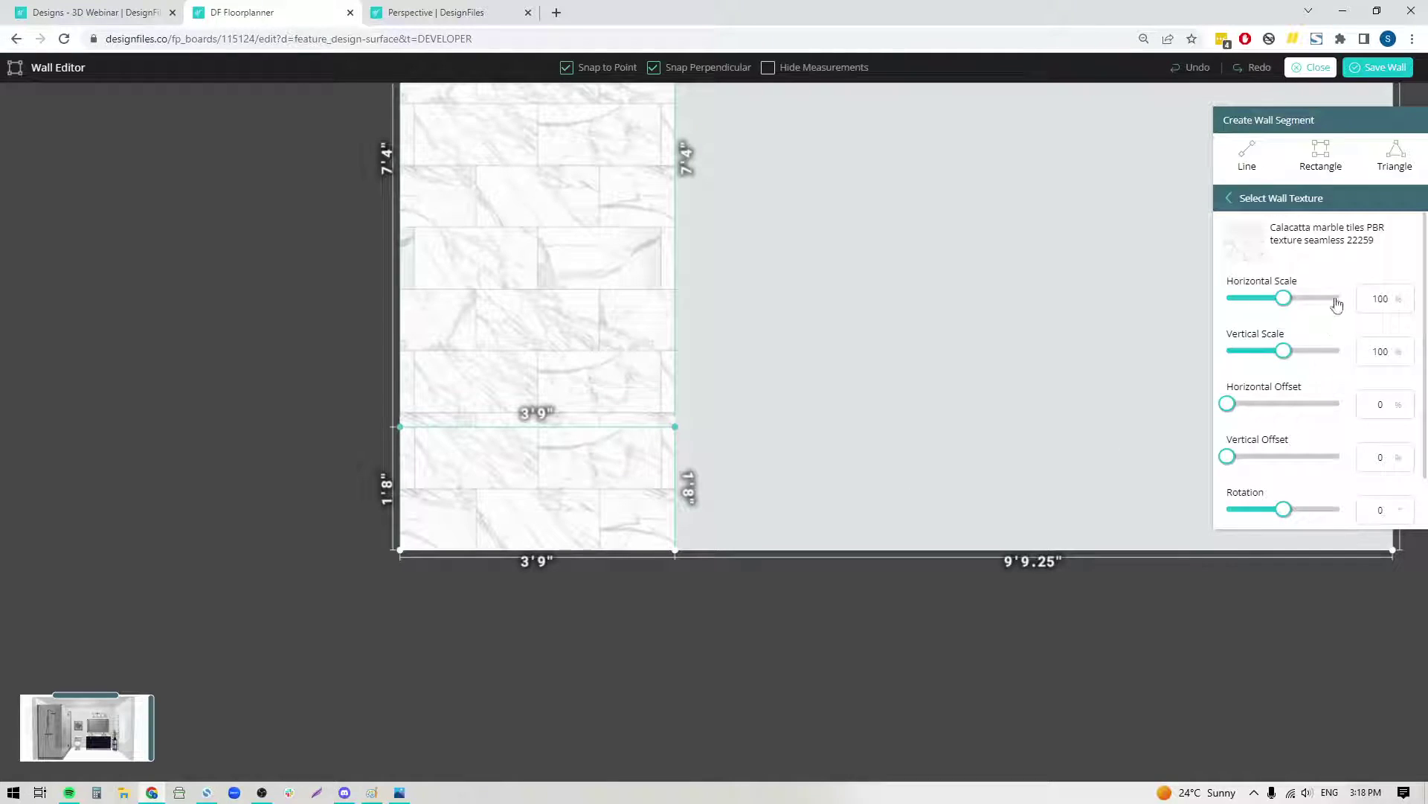
pyautogui.click(1407, 455)
pyautogui.click(1407, 456)
pyautogui.click(1407, 455)
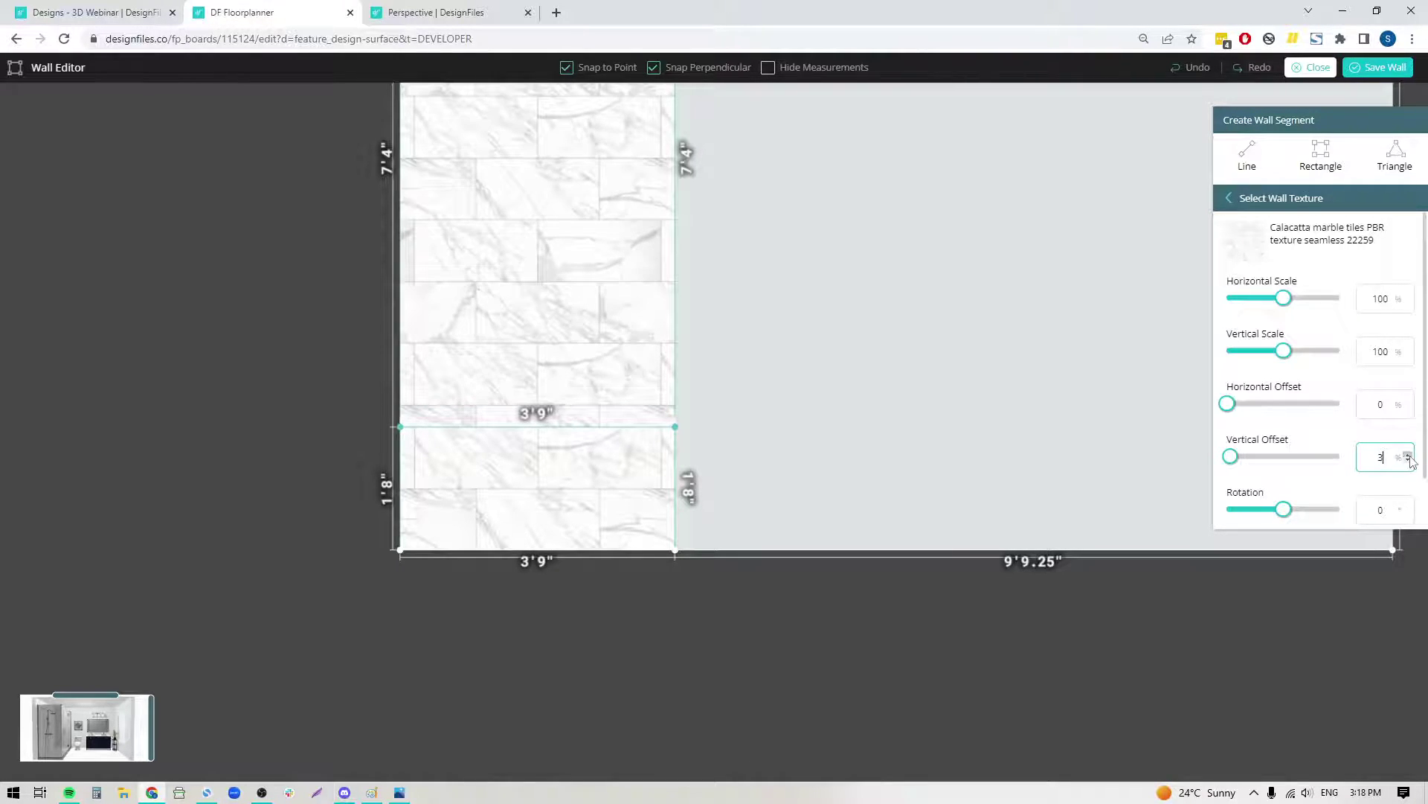
pyautogui.click(1408, 454)
pyautogui.click(1407, 454)
pyautogui.click(1407, 454)
pyautogui.click(1408, 453)
pyautogui.click(1408, 454)
pyautogui.click(1408, 453)
pyautogui.click(1407, 454)
pyautogui.click(1408, 454)
pyautogui.click(1407, 454)
pyautogui.click(1407, 453)
pyautogui.click(1407, 454)
pyautogui.click(1407, 453)
pyautogui.click(1408, 454)
pyautogui.click(1408, 453)
pyautogui.click(1408, 454)
pyautogui.click(1408, 454)
pyautogui.click(1407, 454)
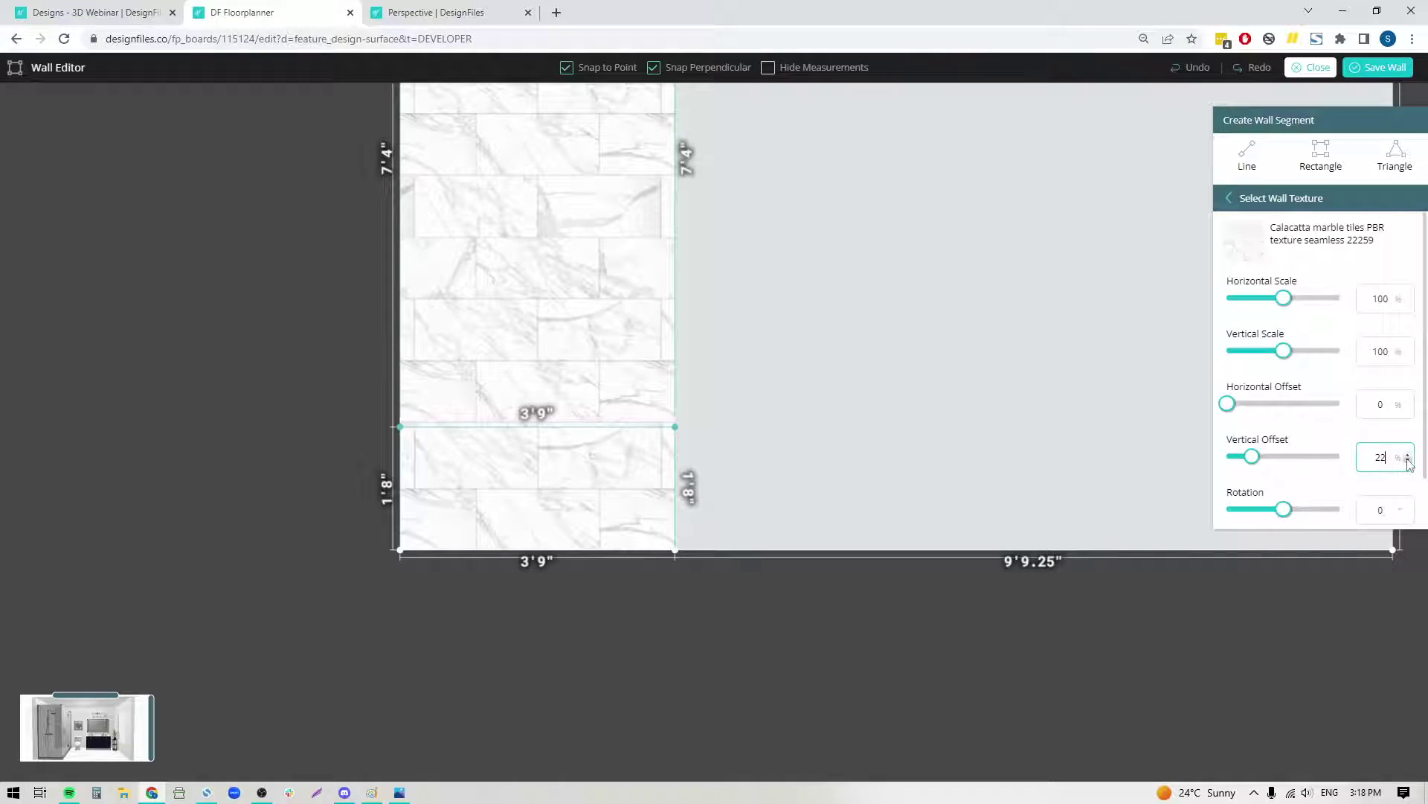
pyautogui.click(1407, 460)
pyautogui.click(1408, 461)
pyautogui.click(1408, 461)
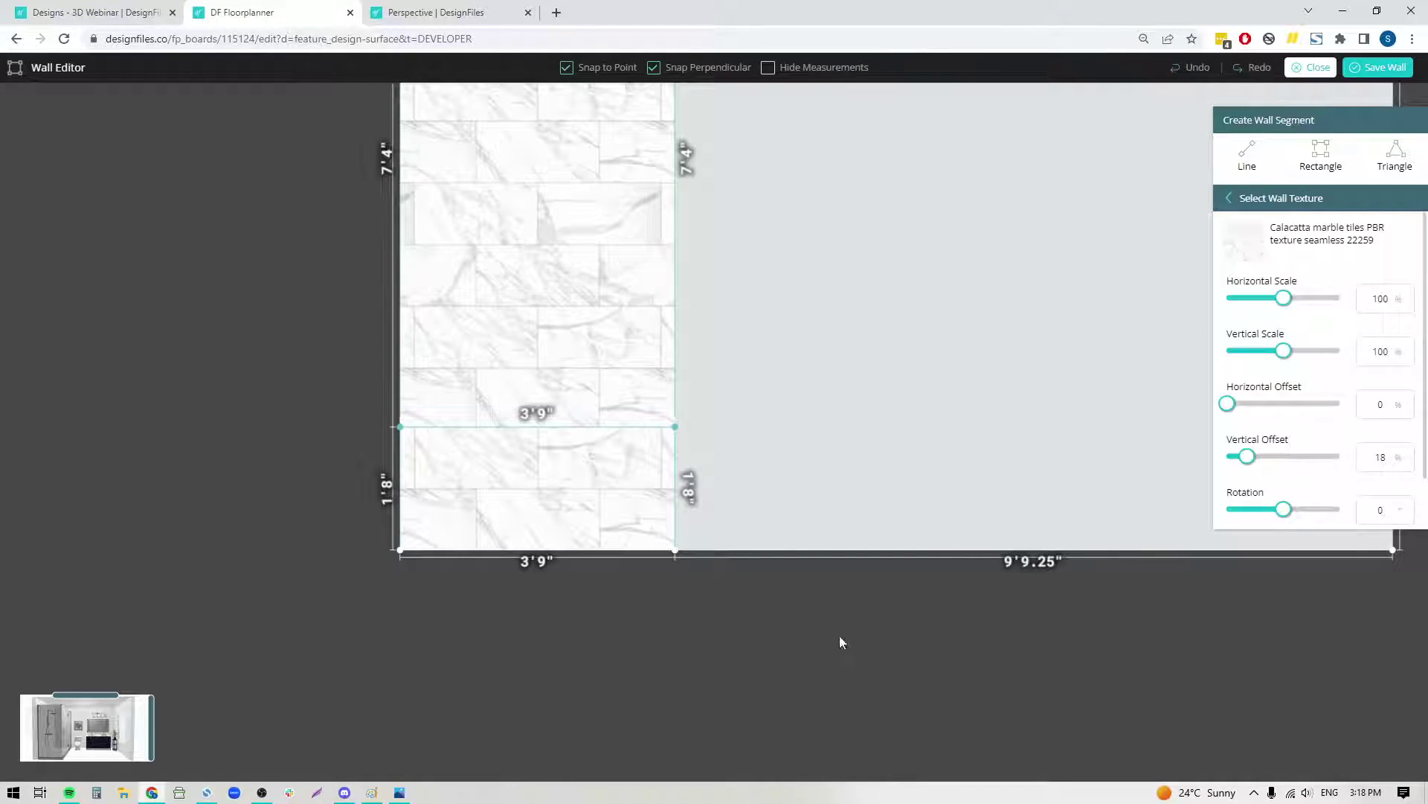
pyautogui.click(564, 477)
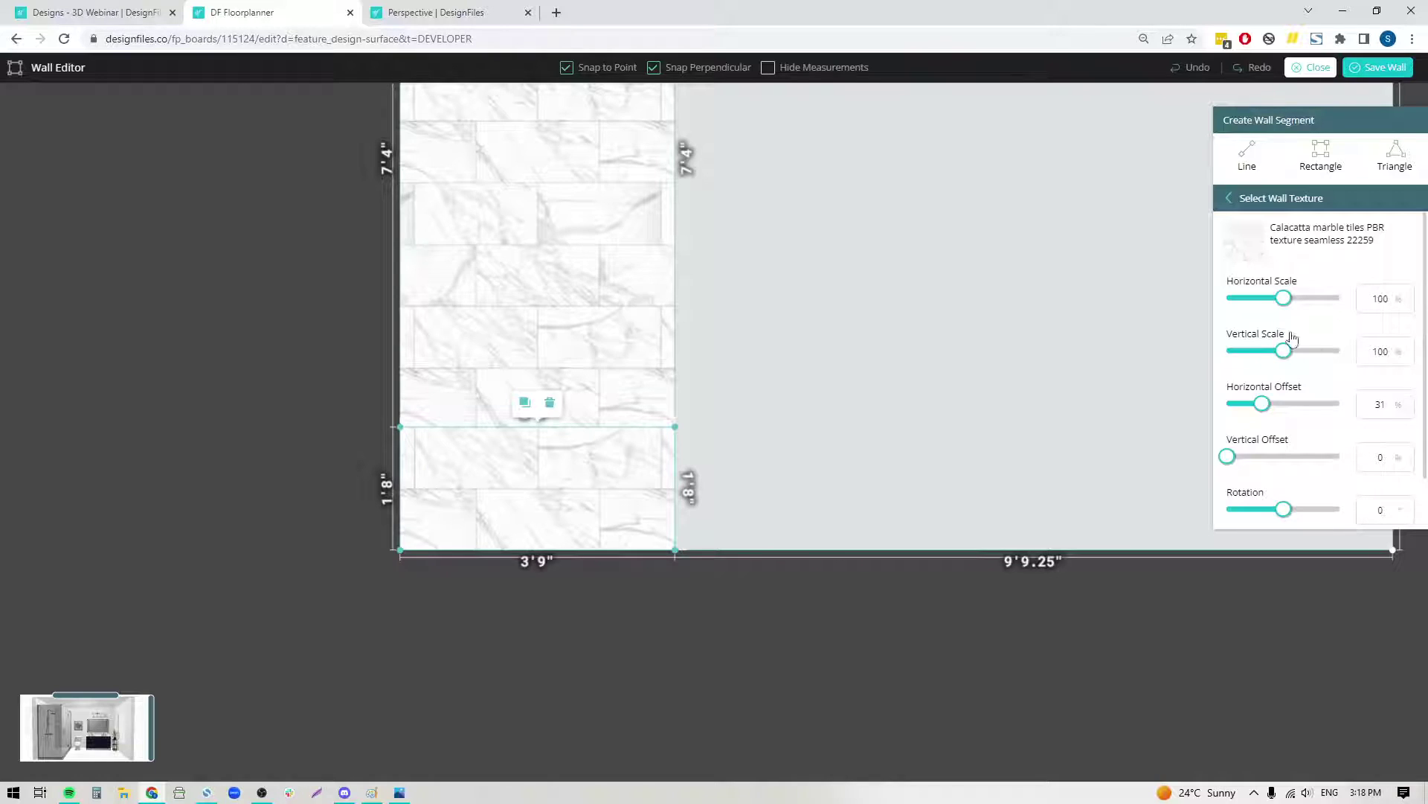
# Extrude the lower 1'8" marble strip 18 in to form a shower bench.
pyautogui.scroll(-2, 1362, 363)
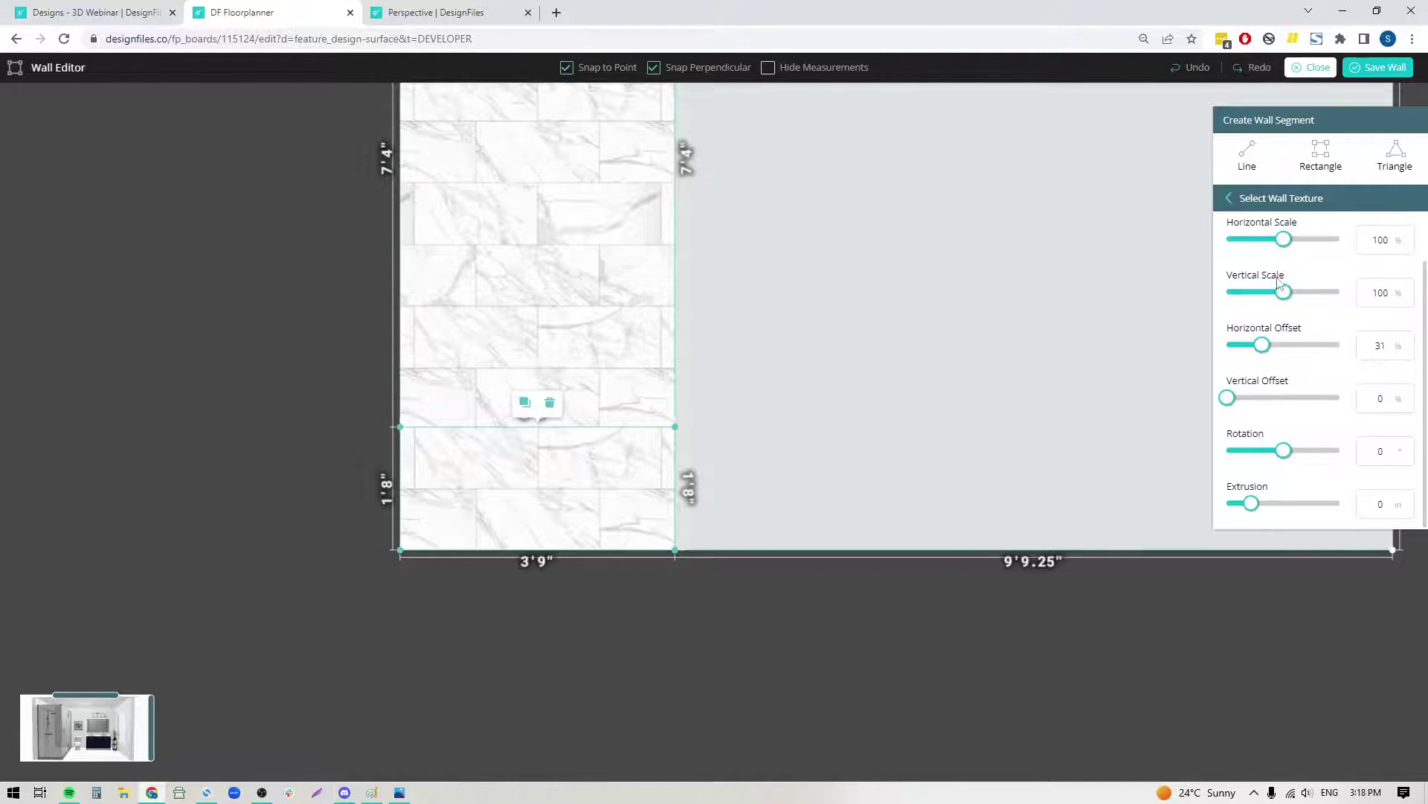
pyautogui.doubleClick(1375, 504)
pyautogui.write('18')
pyautogui.click(138, 717)
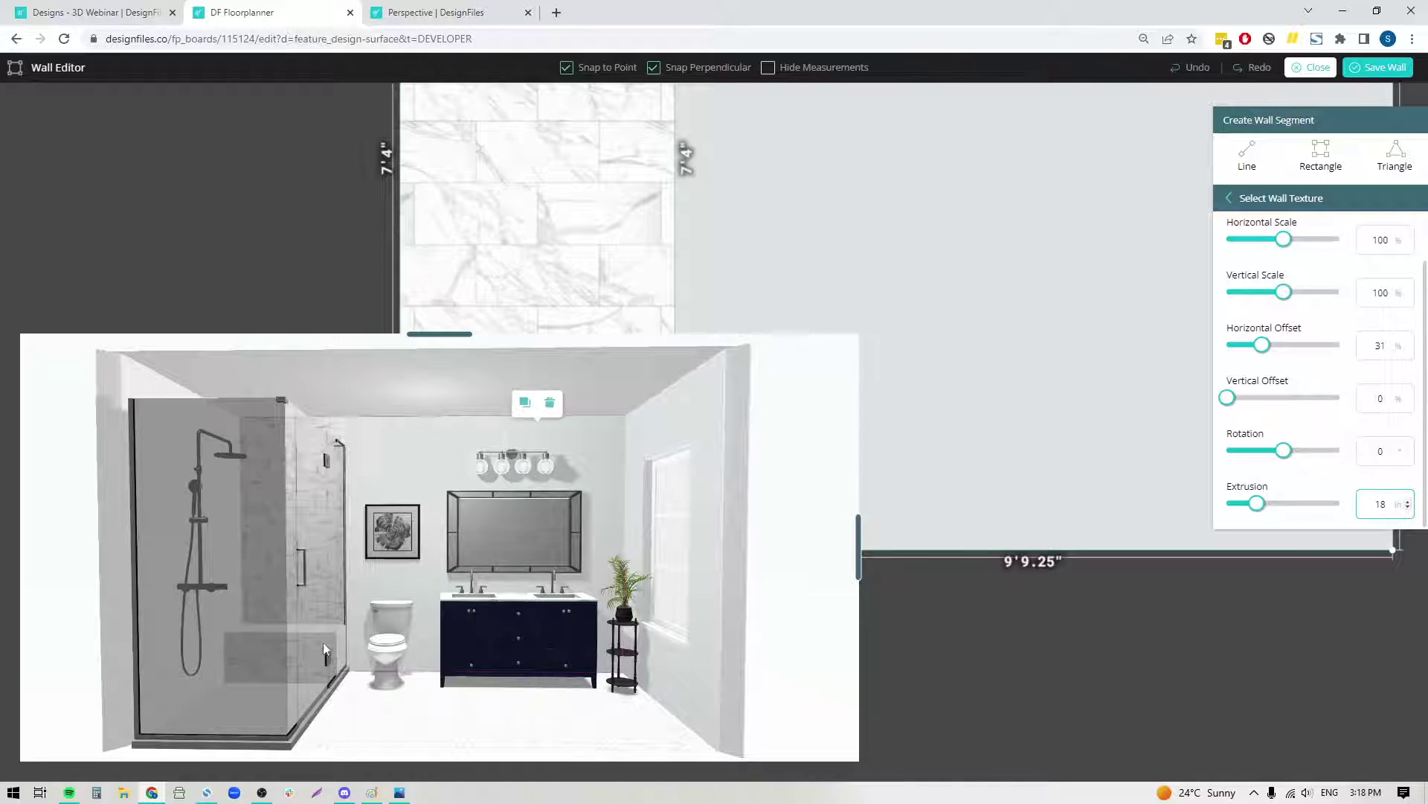
pyautogui.click(859, 557)
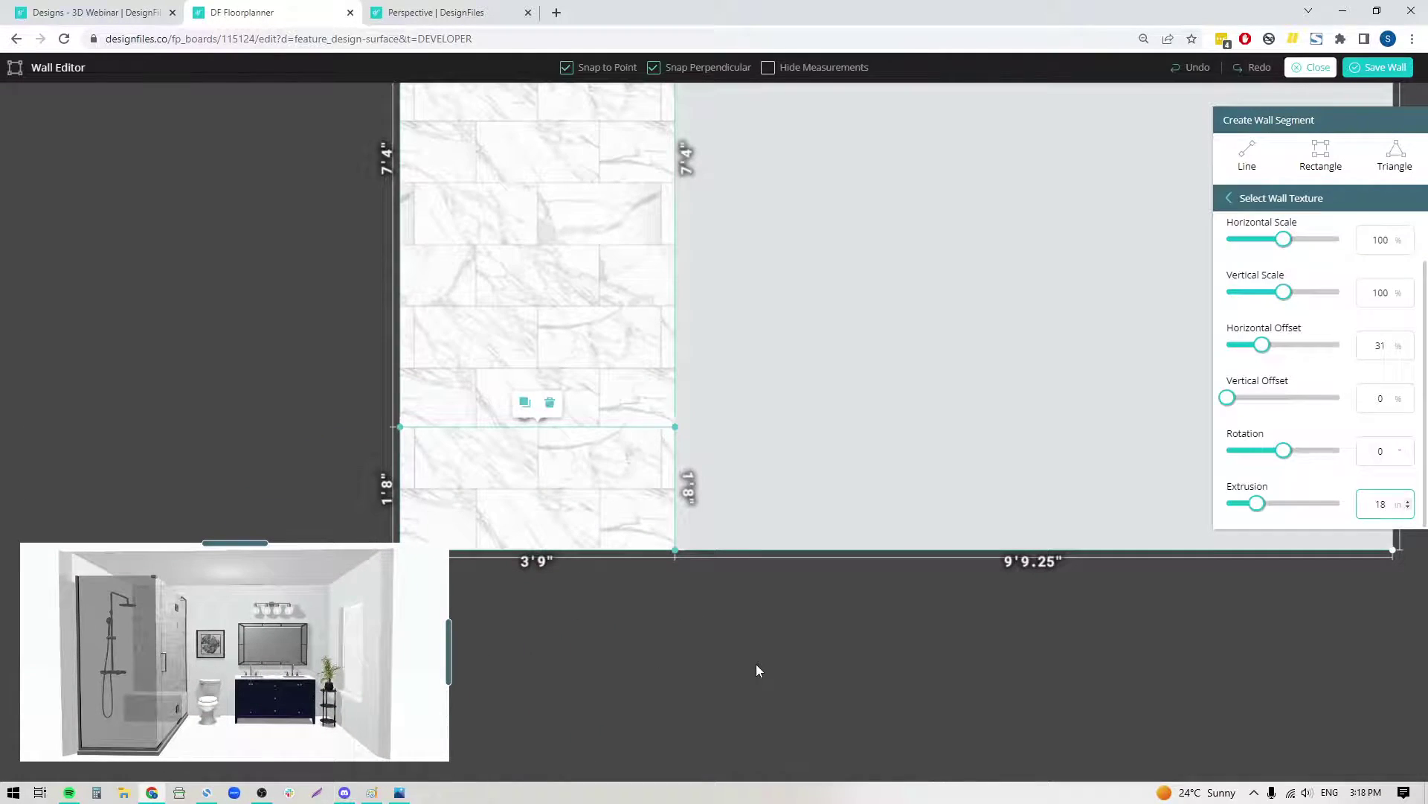
pyautogui.click(757, 670)
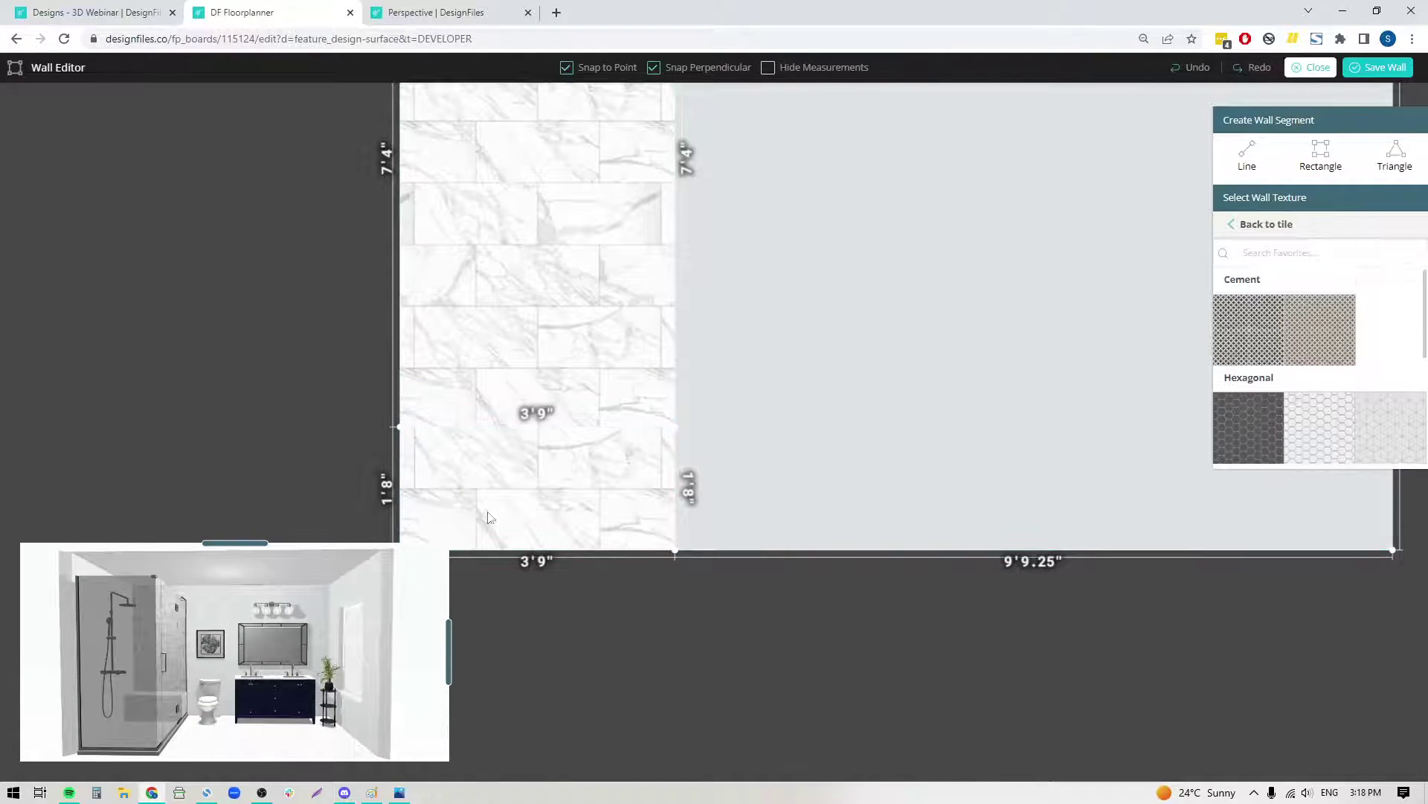
# Save the bench wall and check the bathroom in the rendered perspective.
pyautogui.click(1379, 68)
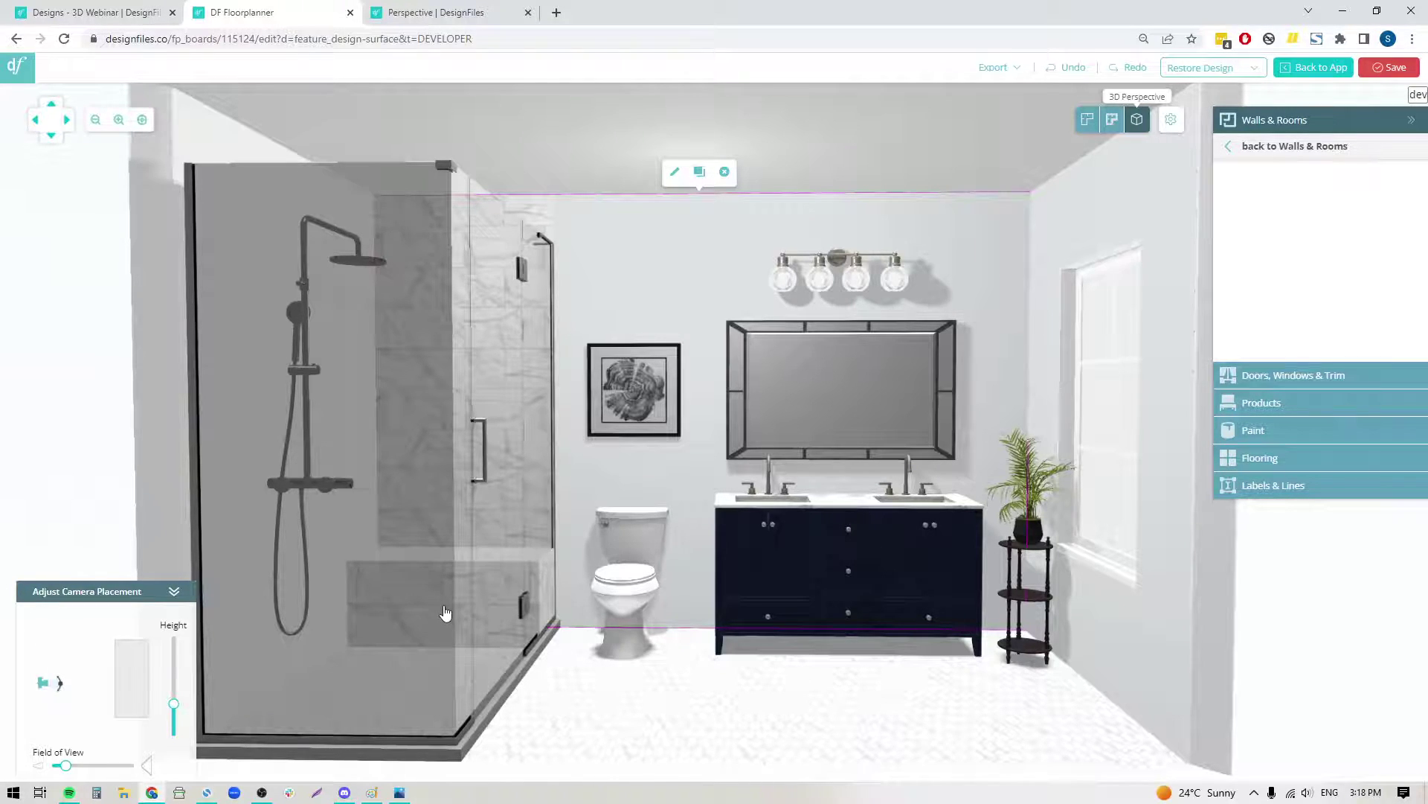
pyautogui.moveTo(751, 703); pyautogui.dragTo(536, 335)
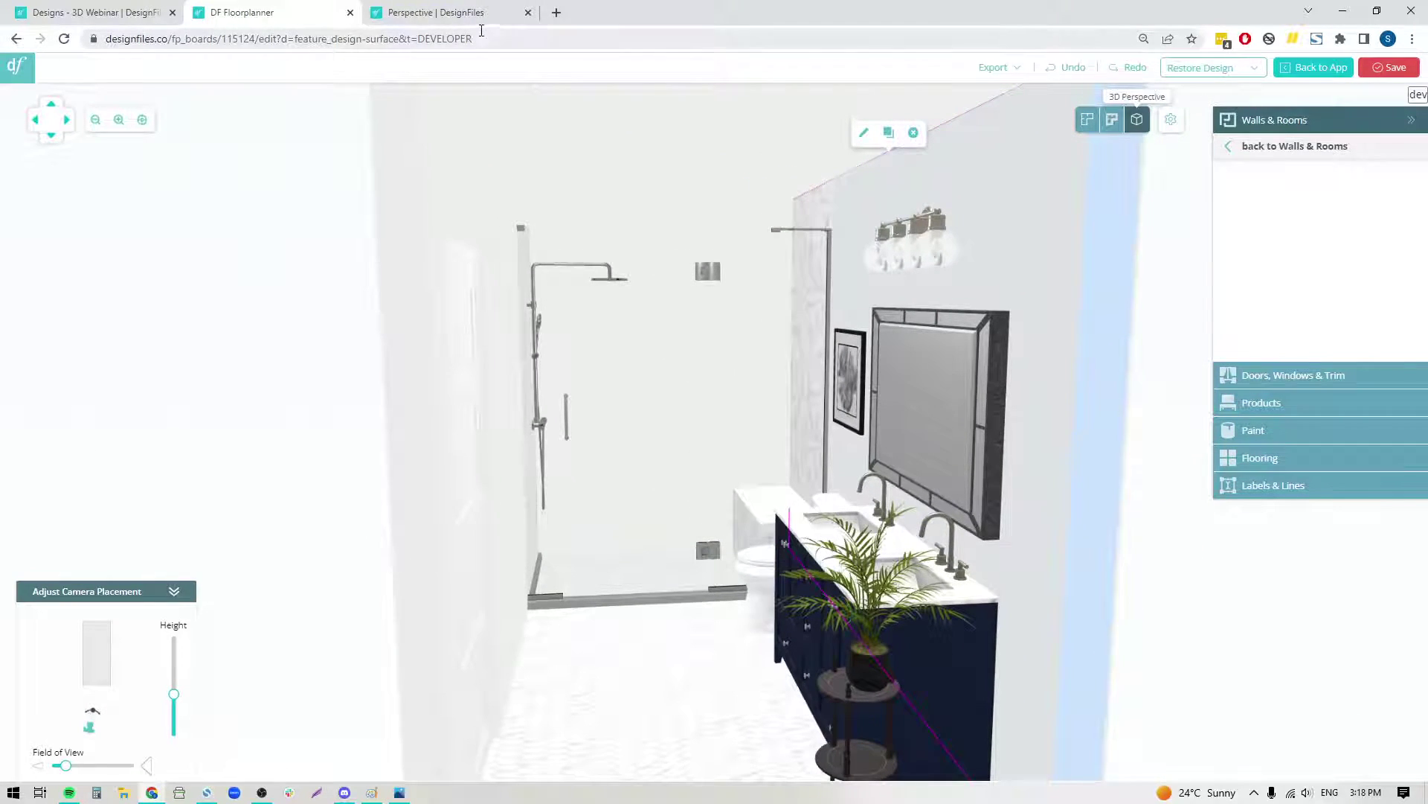
pyautogui.click(447, 13)
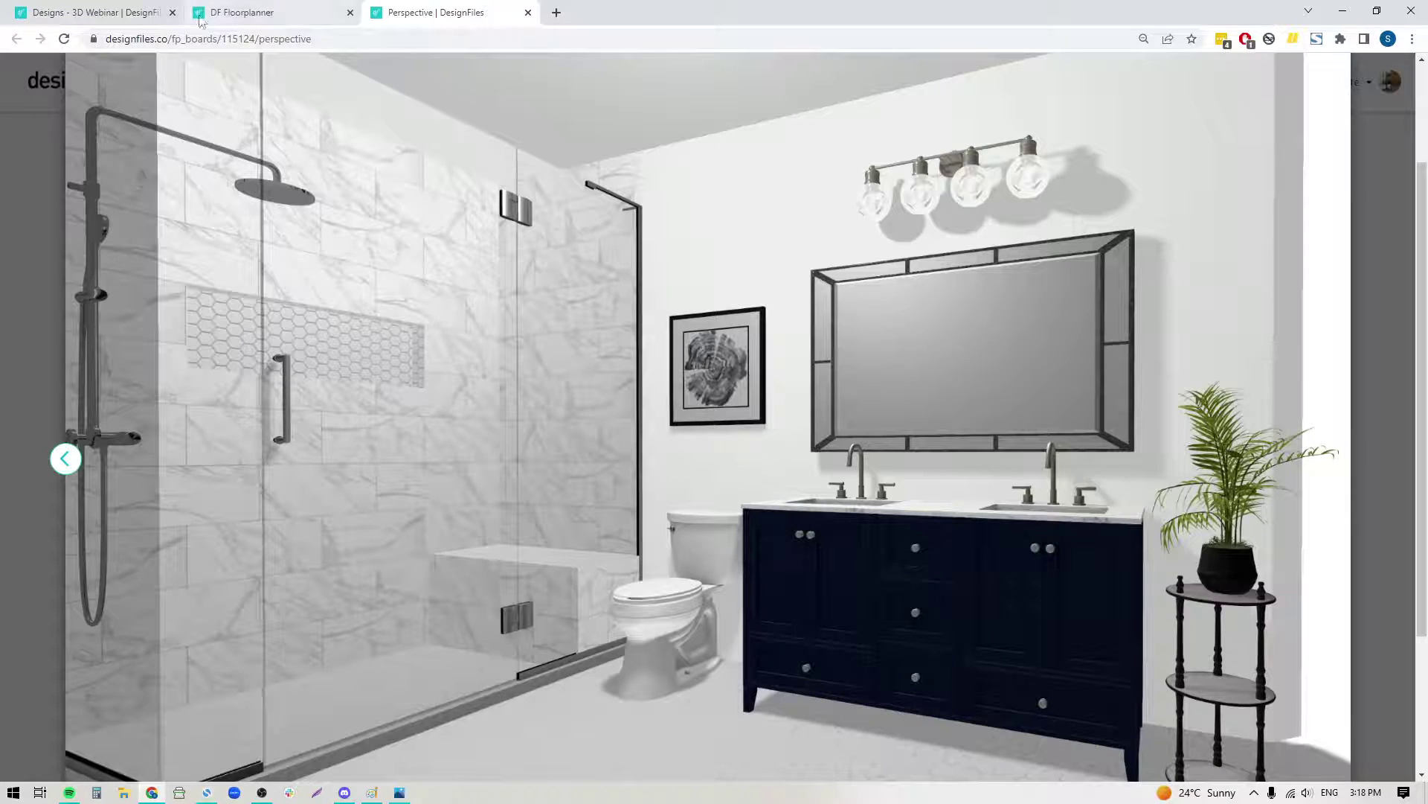
pyautogui.click(256, 13)
# Open the 6'6" by 9'0" back shower wall in the wall editor.
pyautogui.moveTo(707, 677)
pyautogui.mouseDown()
pyautogui.moveTo(682, 675)
pyautogui.moveTo(692, 683)
pyautogui.mouseUp()
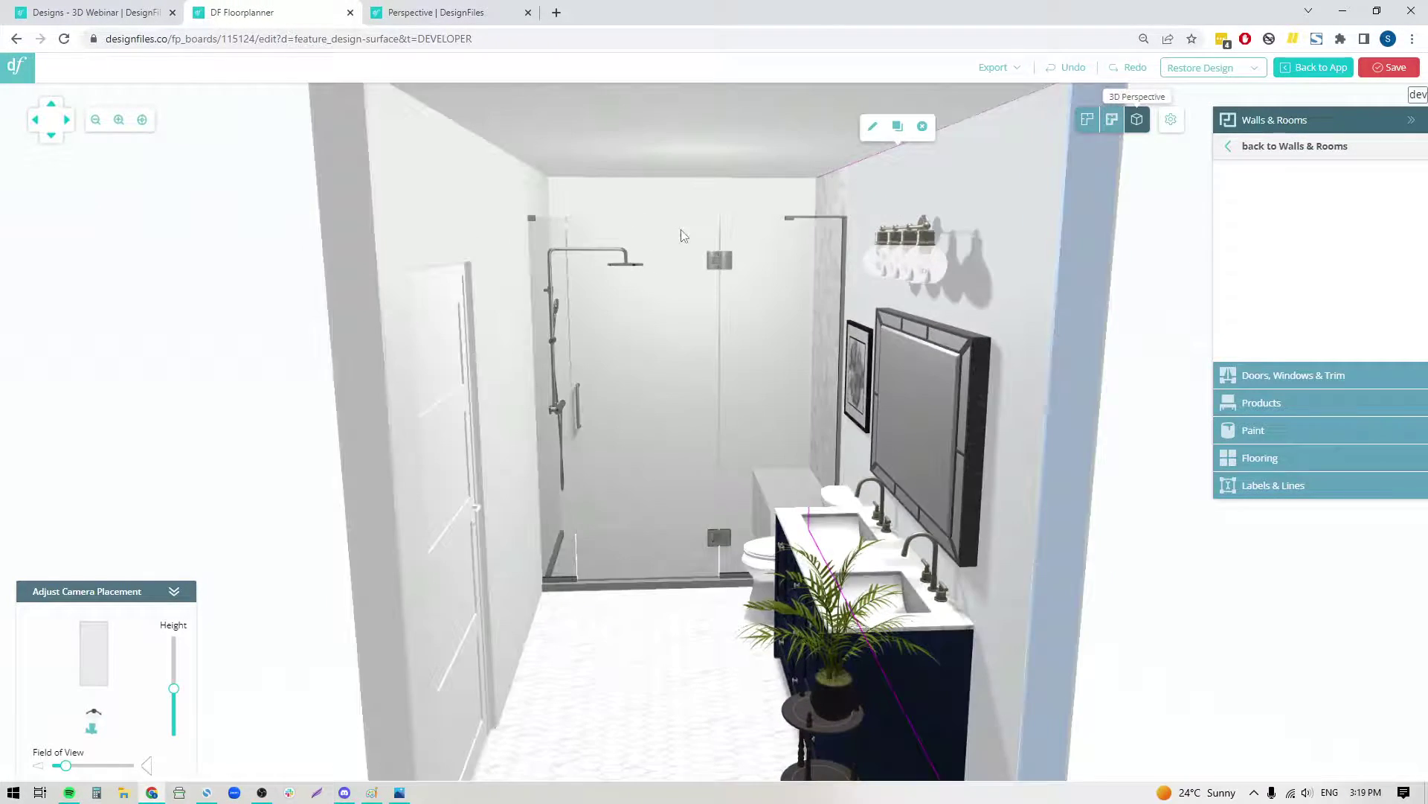
pyautogui.click(663, 198)
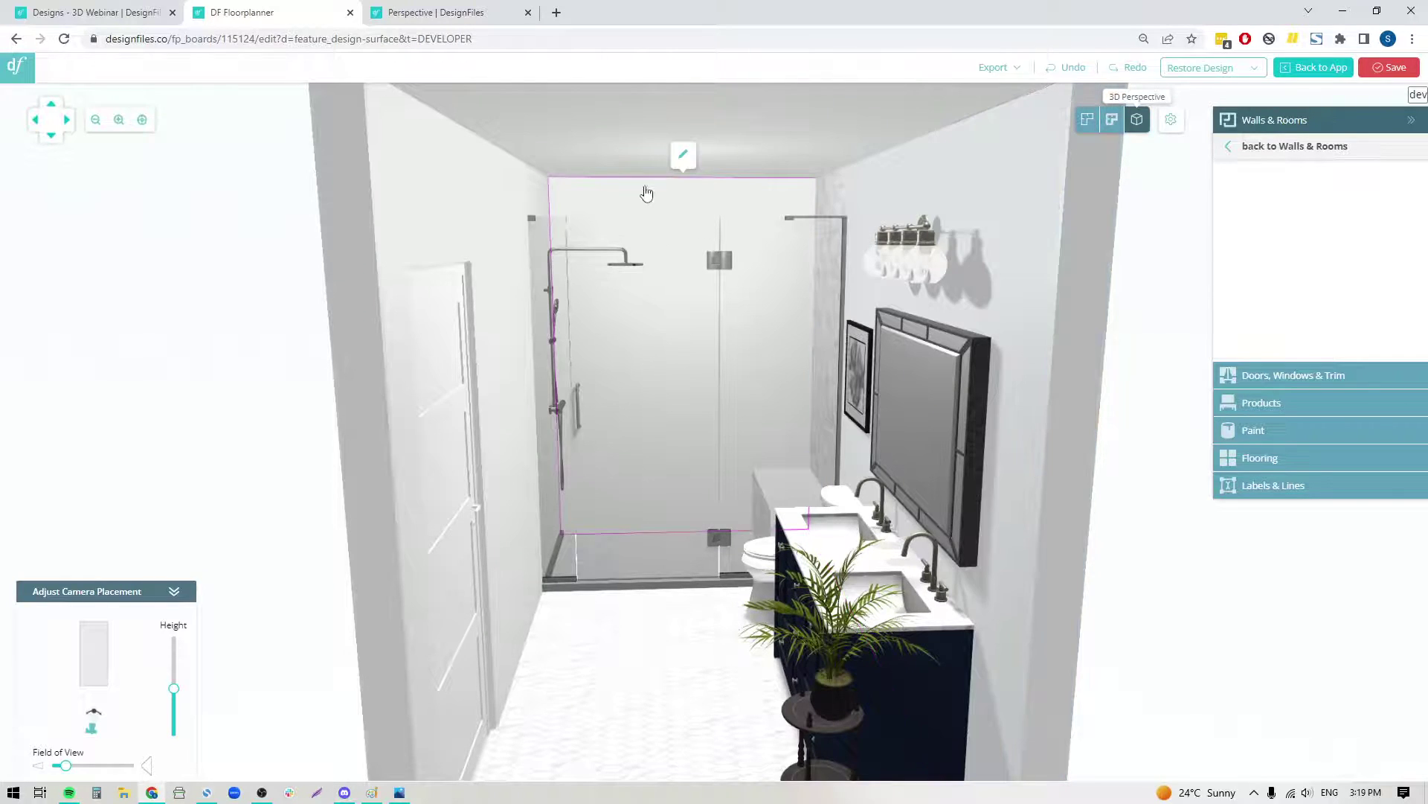
pyautogui.click(683, 154)
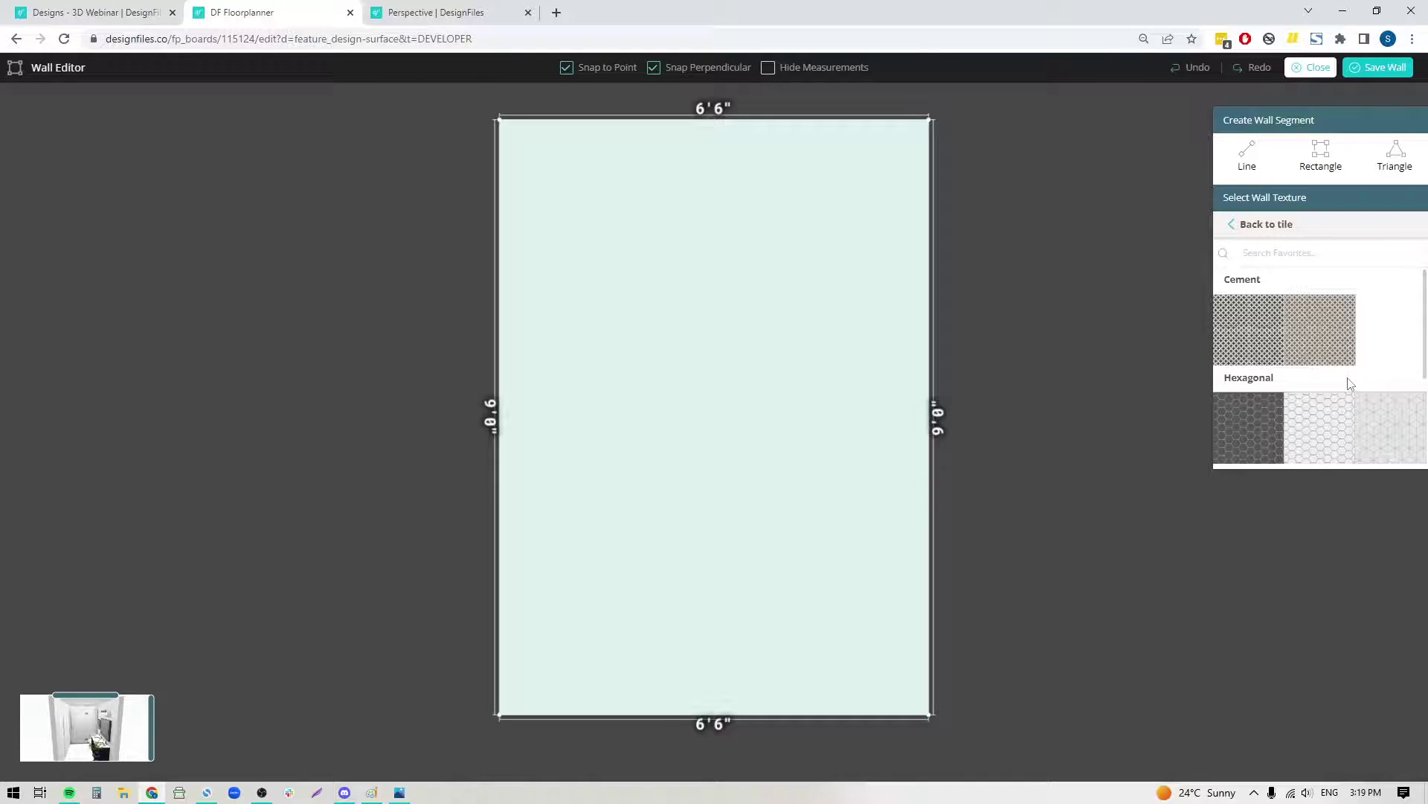
# Cover the 6'6" by 9'0" shower end wall with Calacatta marble tiles.
pyautogui.scroll(-2, 1349, 385)
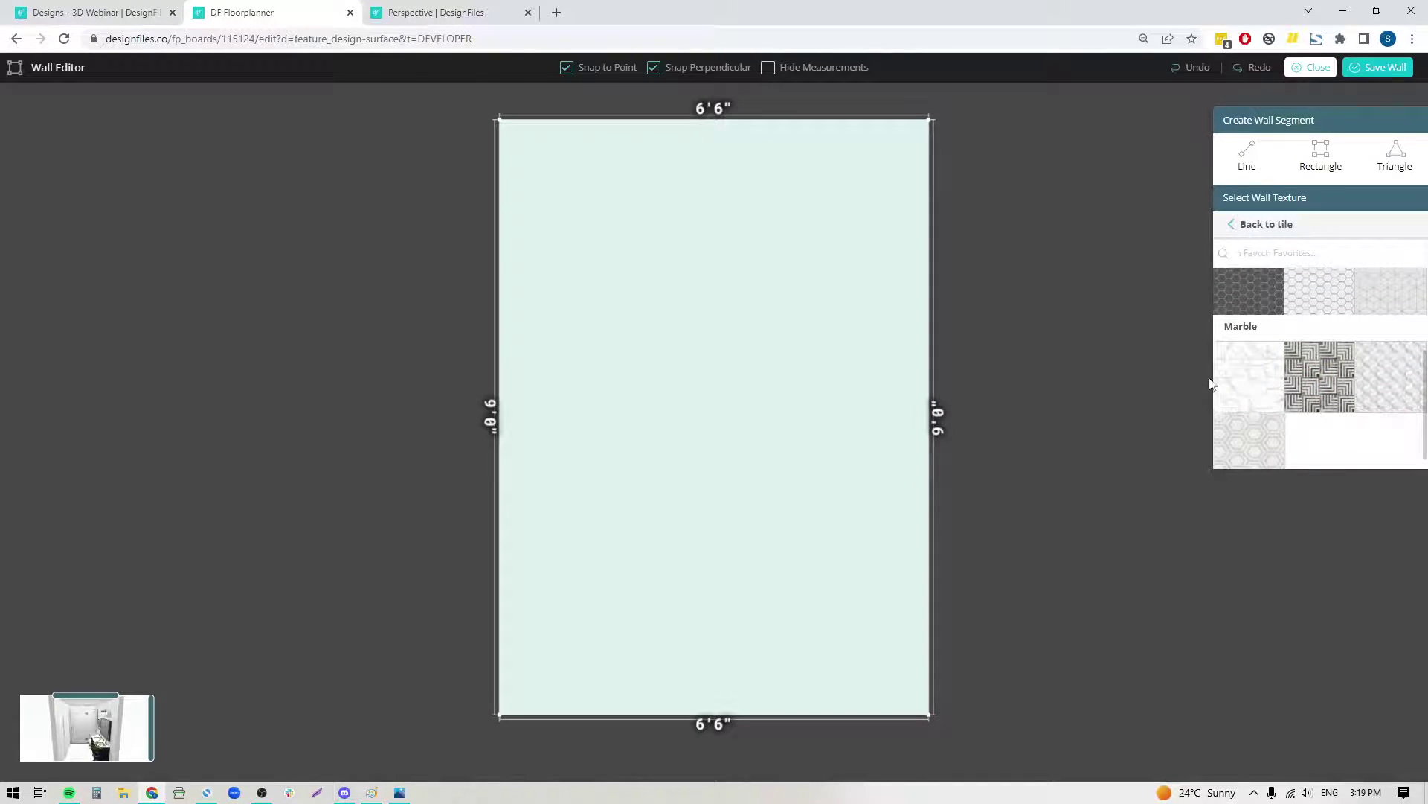
pyautogui.click(1248, 378)
pyautogui.click(708, 354)
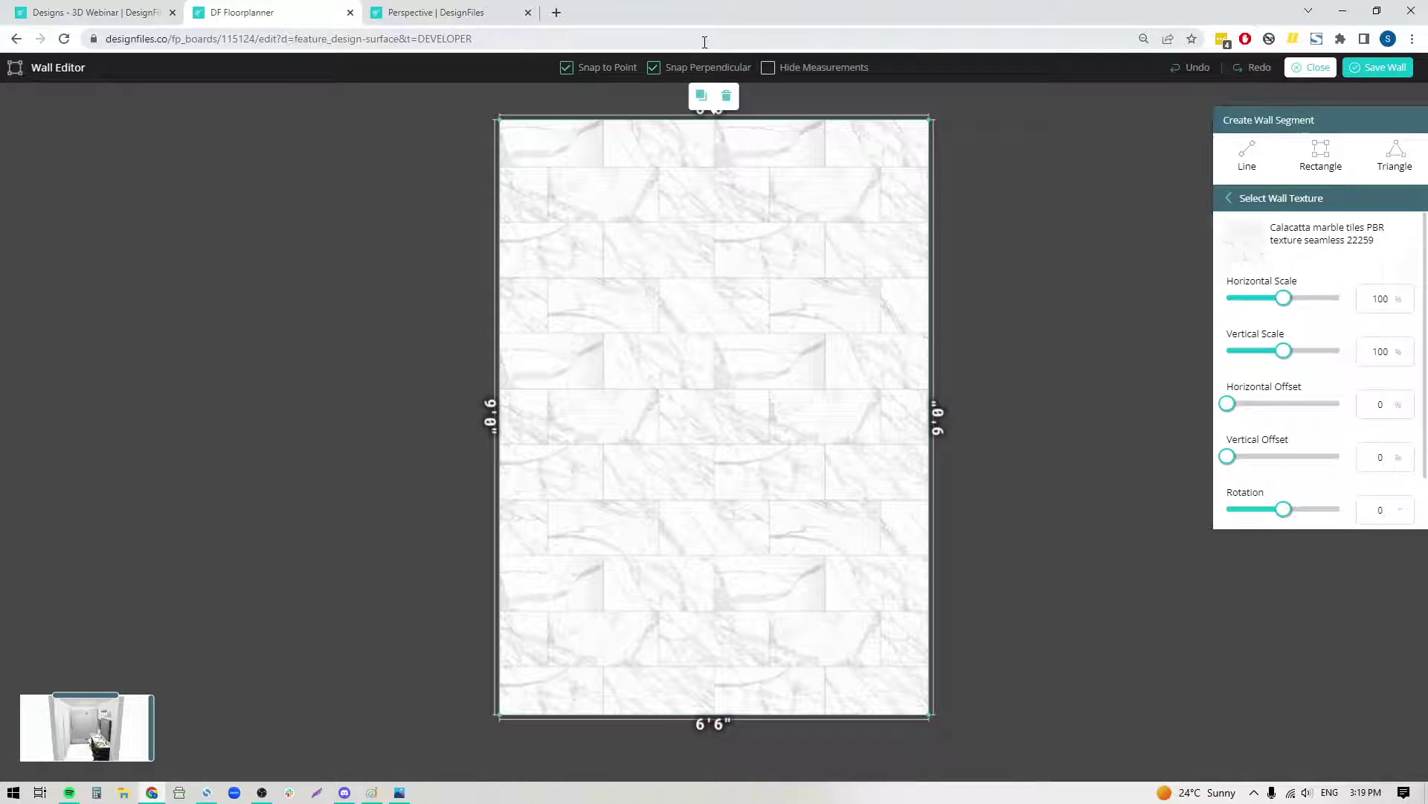
pyautogui.click(459, 23)
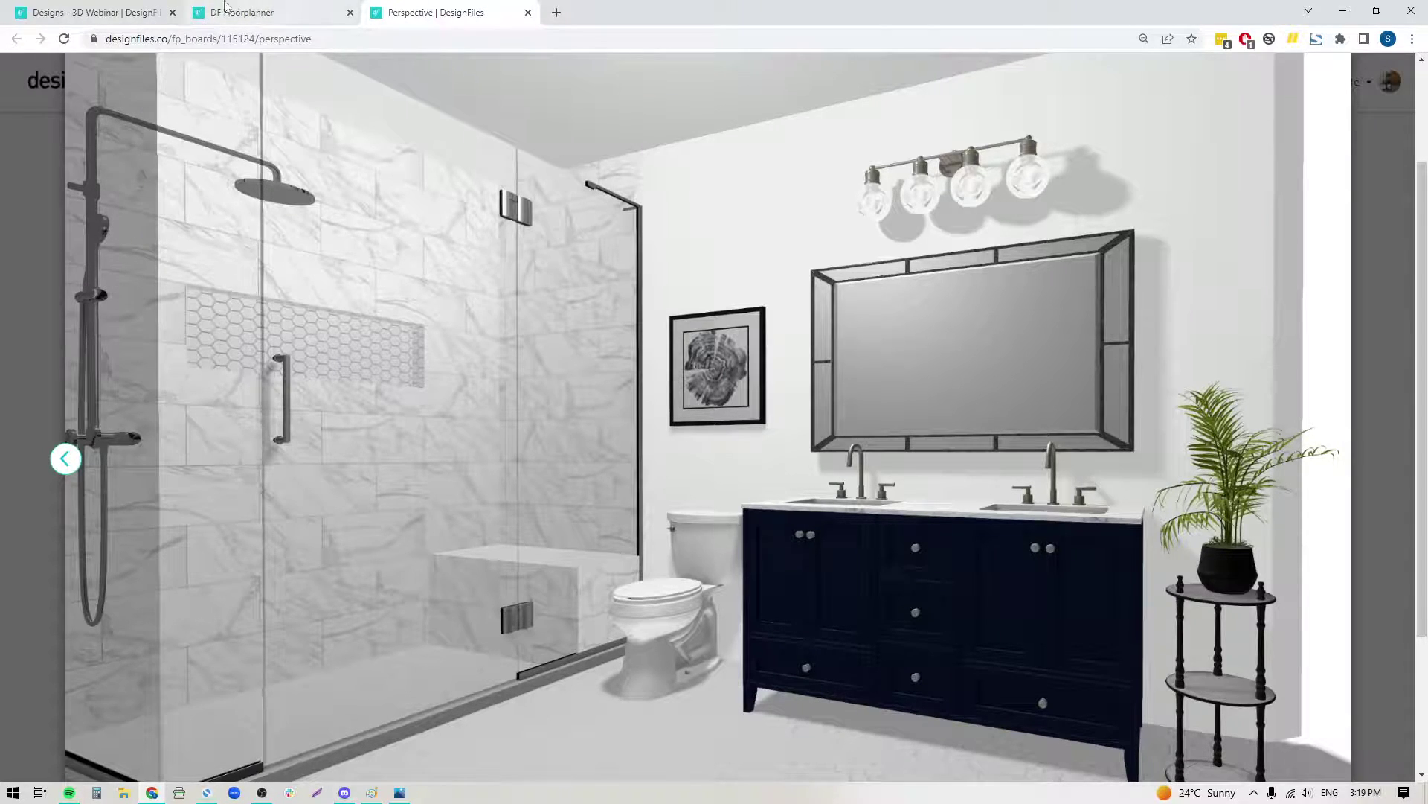
pyautogui.click(310, 15)
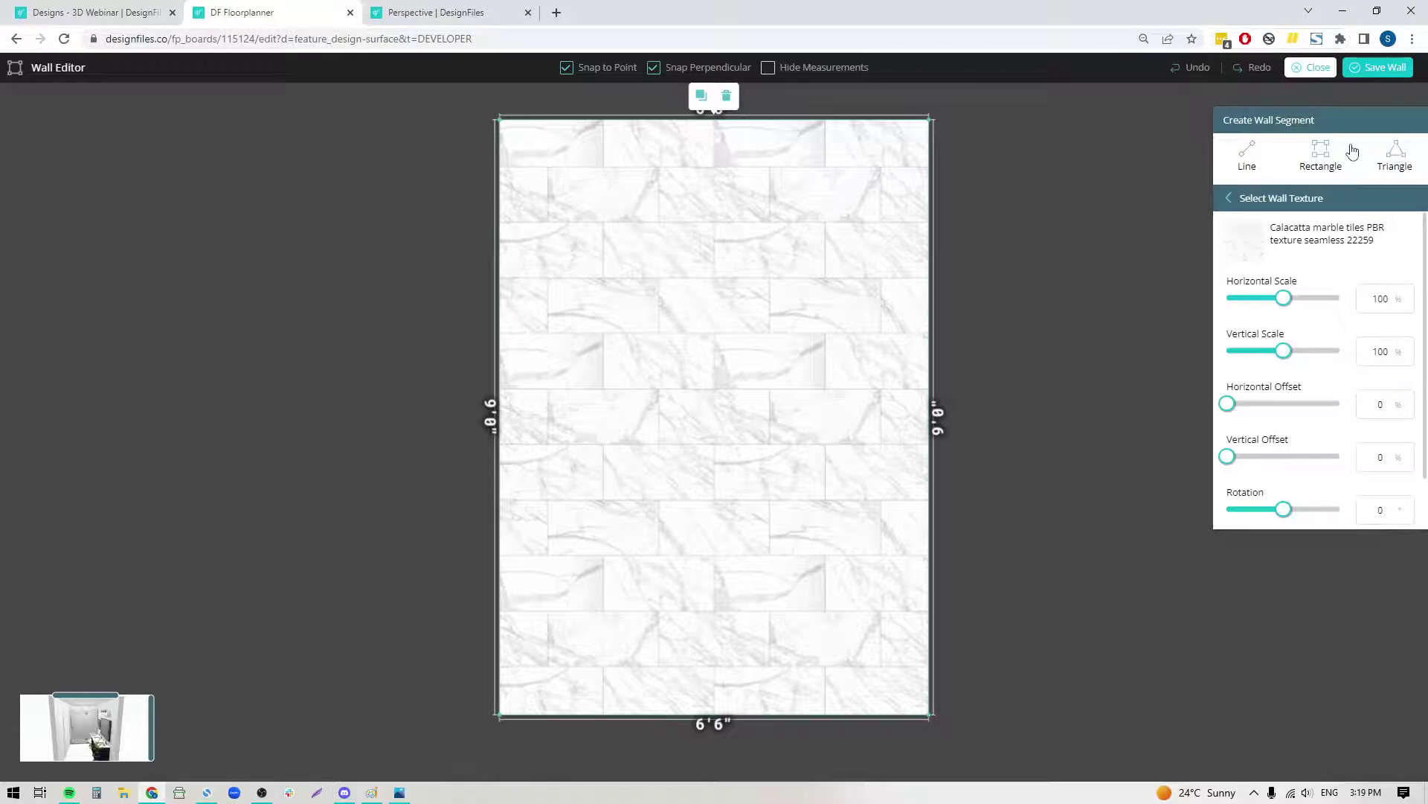
pyautogui.click(1322, 151)
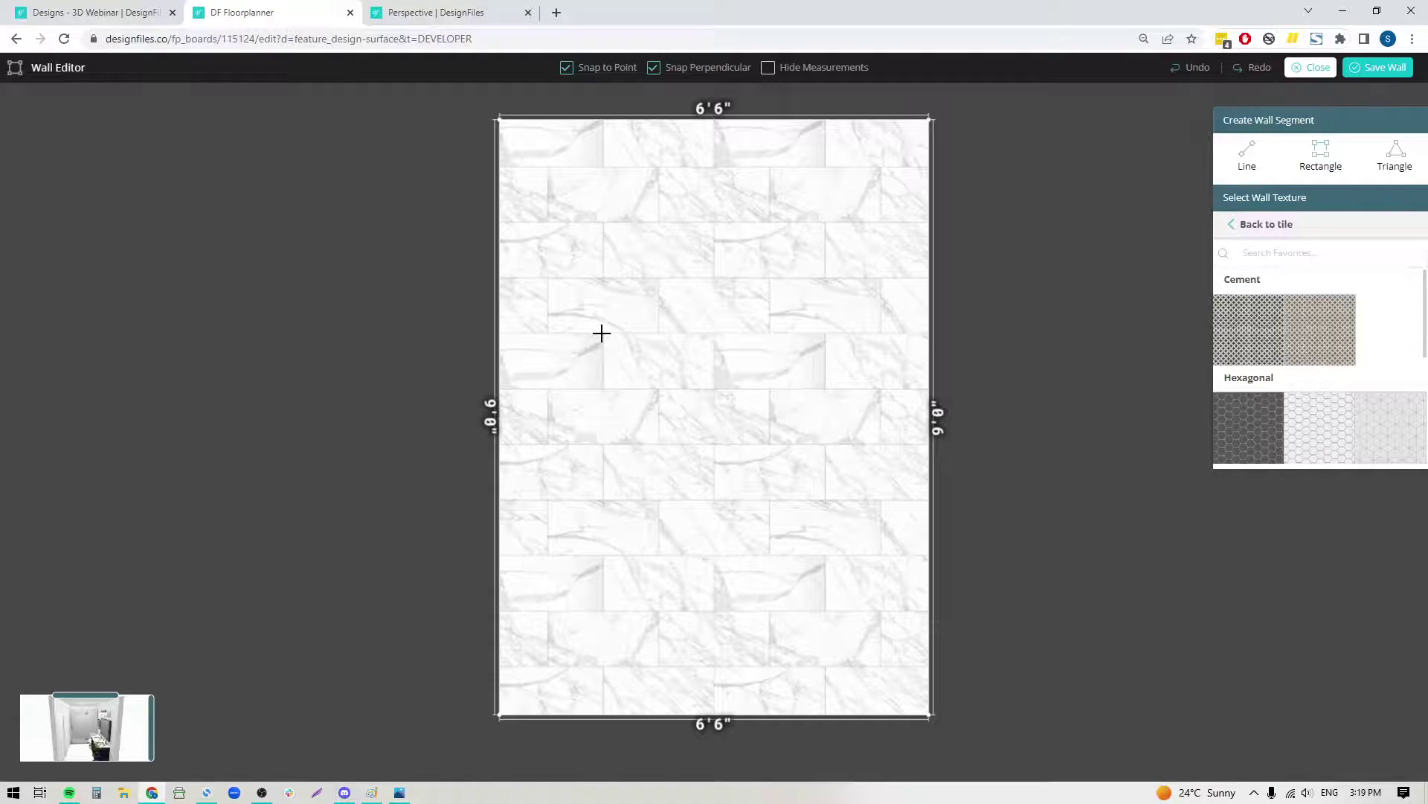
# Outline a 3'4.25" by 1'2.5" niche rectangle in the middle of the marble wall.
pyautogui.moveTo(603, 334)
pyautogui.mouseDown()
pyautogui.moveTo(784, 383)
pyautogui.moveTo(825, 427)
pyautogui.moveTo(824, 414)
pyautogui.mouseUp()
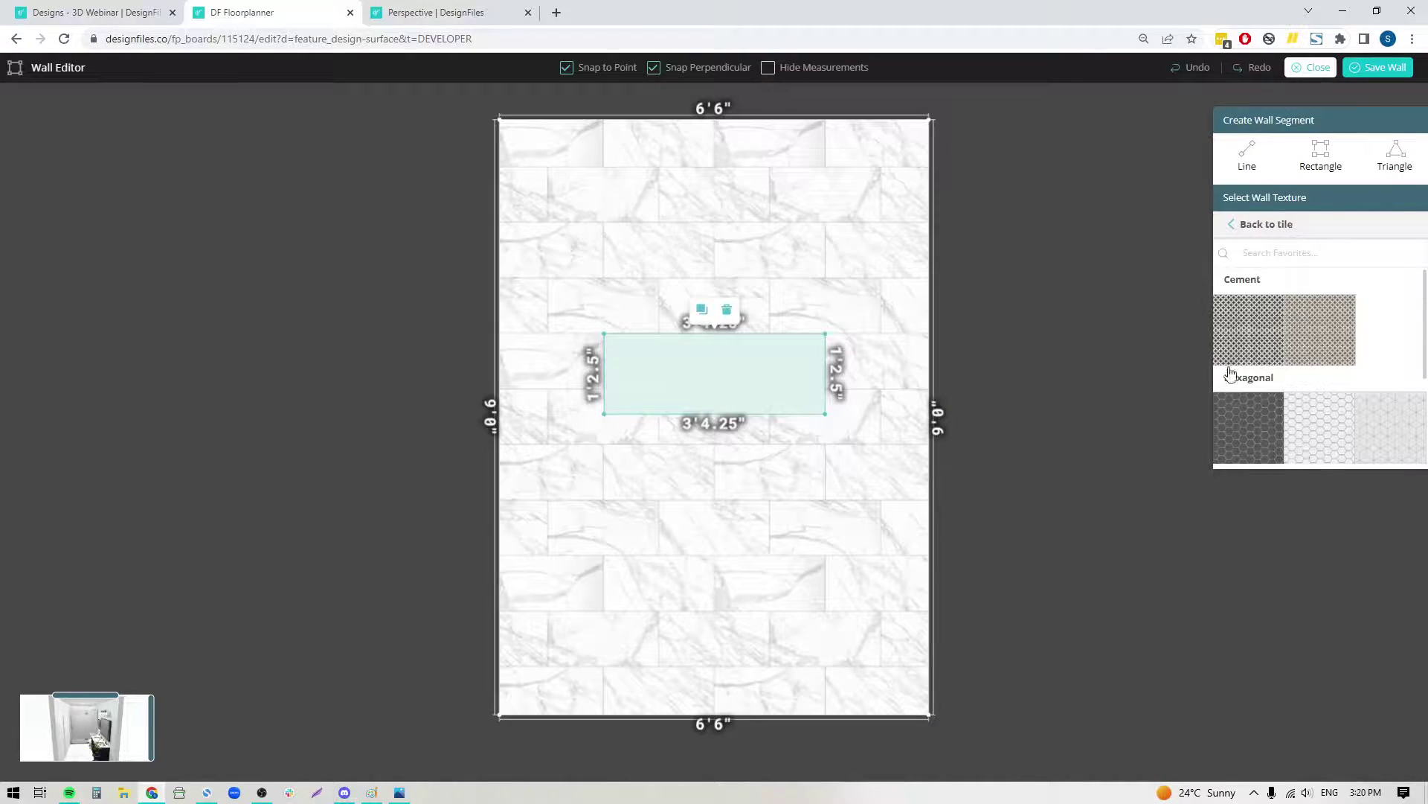
pyautogui.moveTo(1323, 435)
pyautogui.click(1257, 224)
pyautogui.click(1253, 224)
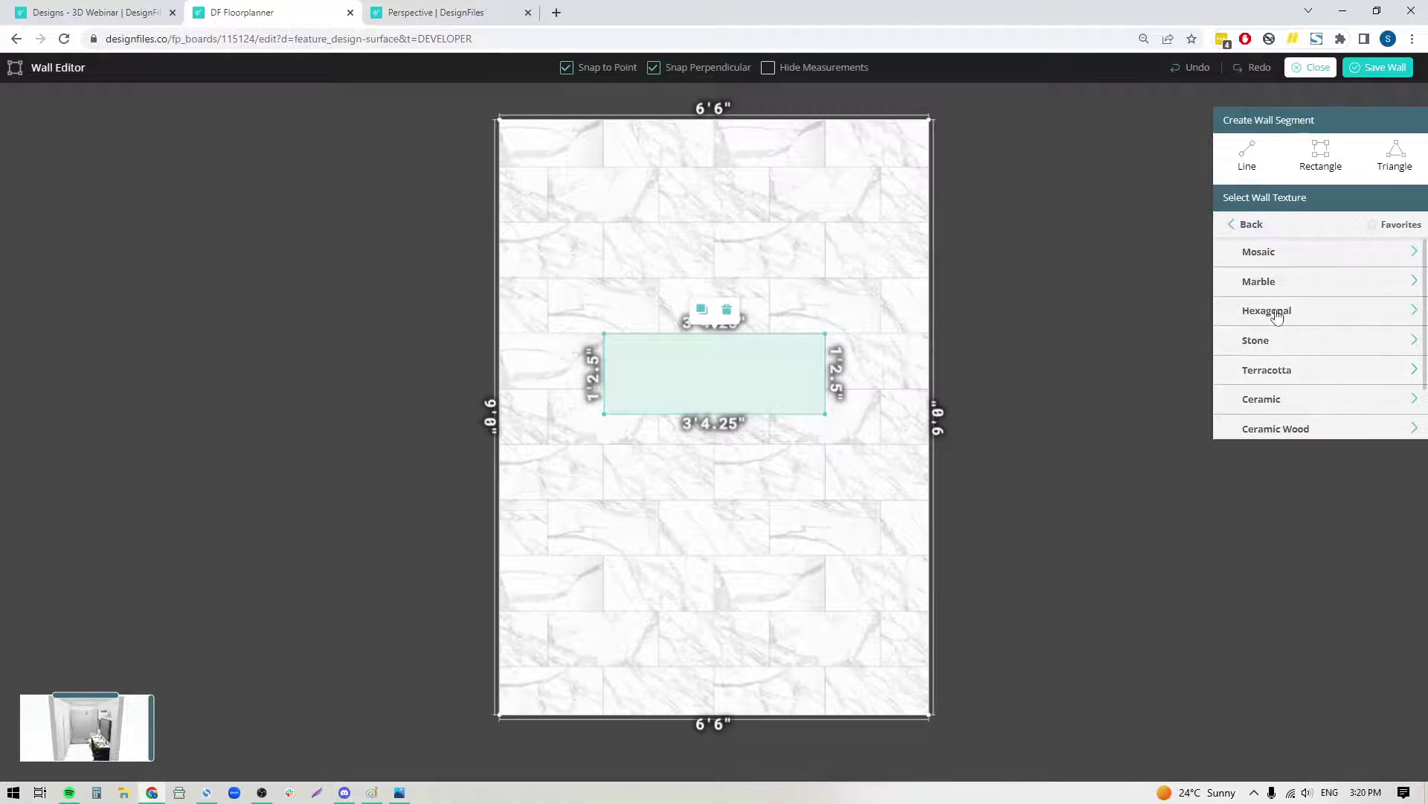
# Apply the white ceramic hexagonal tile from Favorites to the niche rectangle.
pyautogui.click(1397, 225)
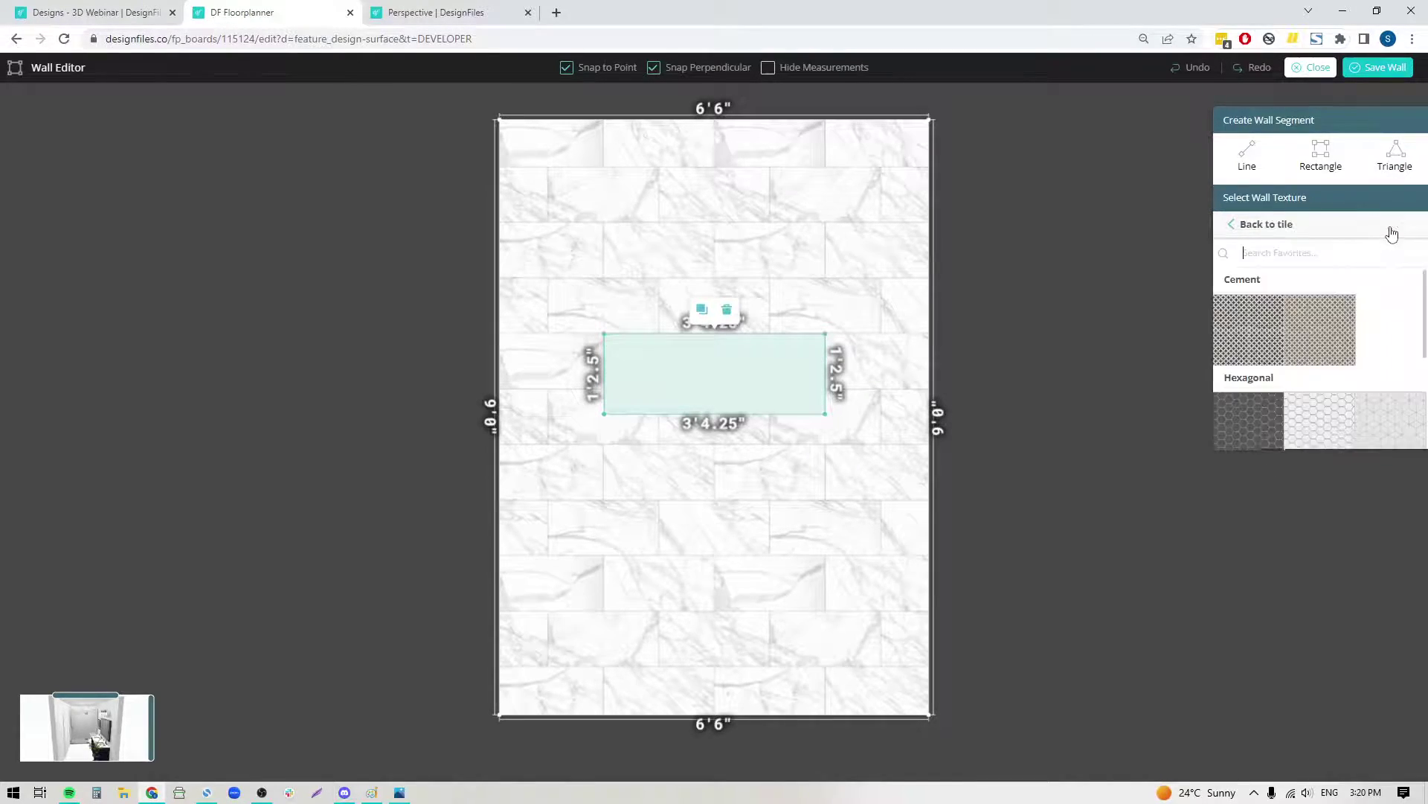
pyautogui.scroll(-2, 1339, 381)
pyautogui.scroll(1, 1332, 365)
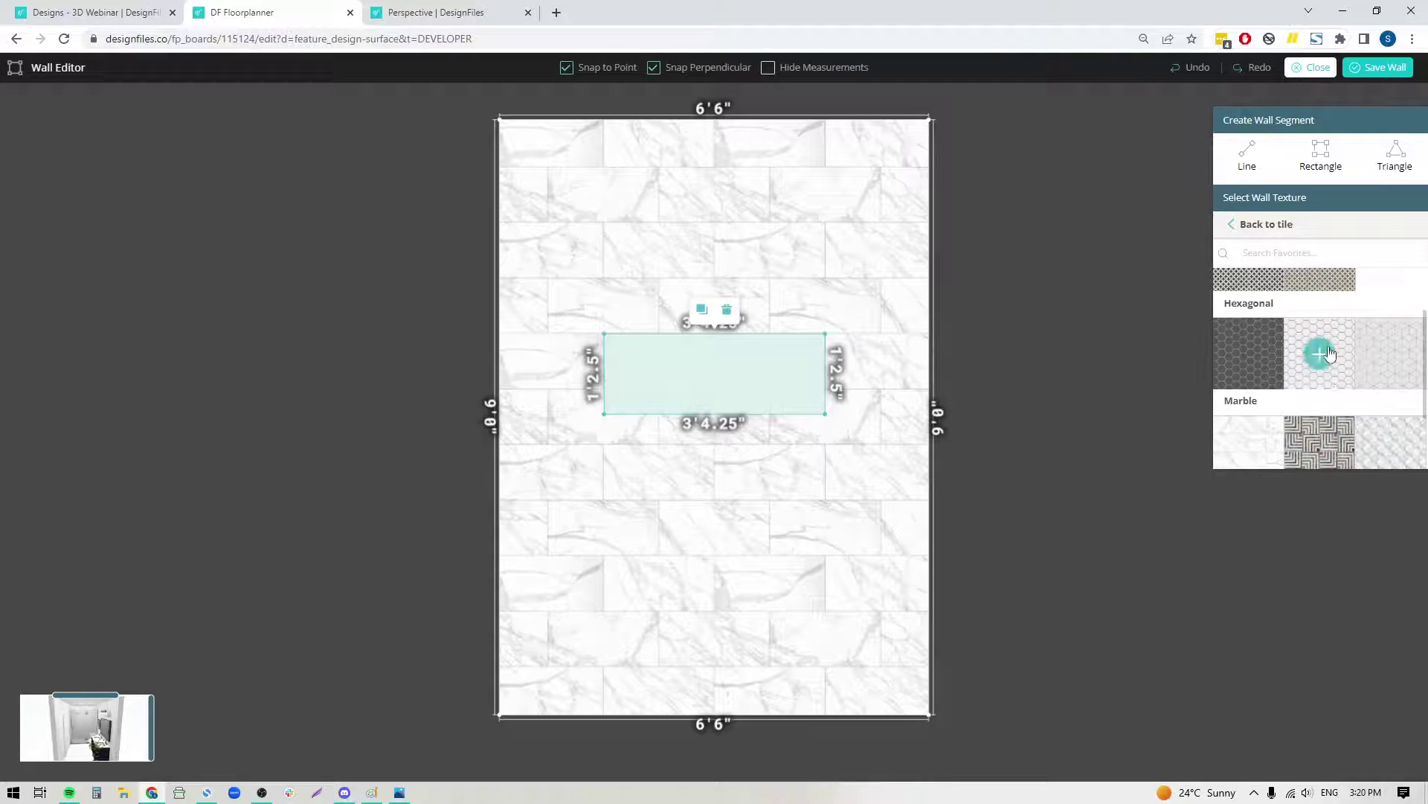
pyautogui.click(740, 494)
pyautogui.moveTo(738, 400); pyautogui.dragTo(705, 377)
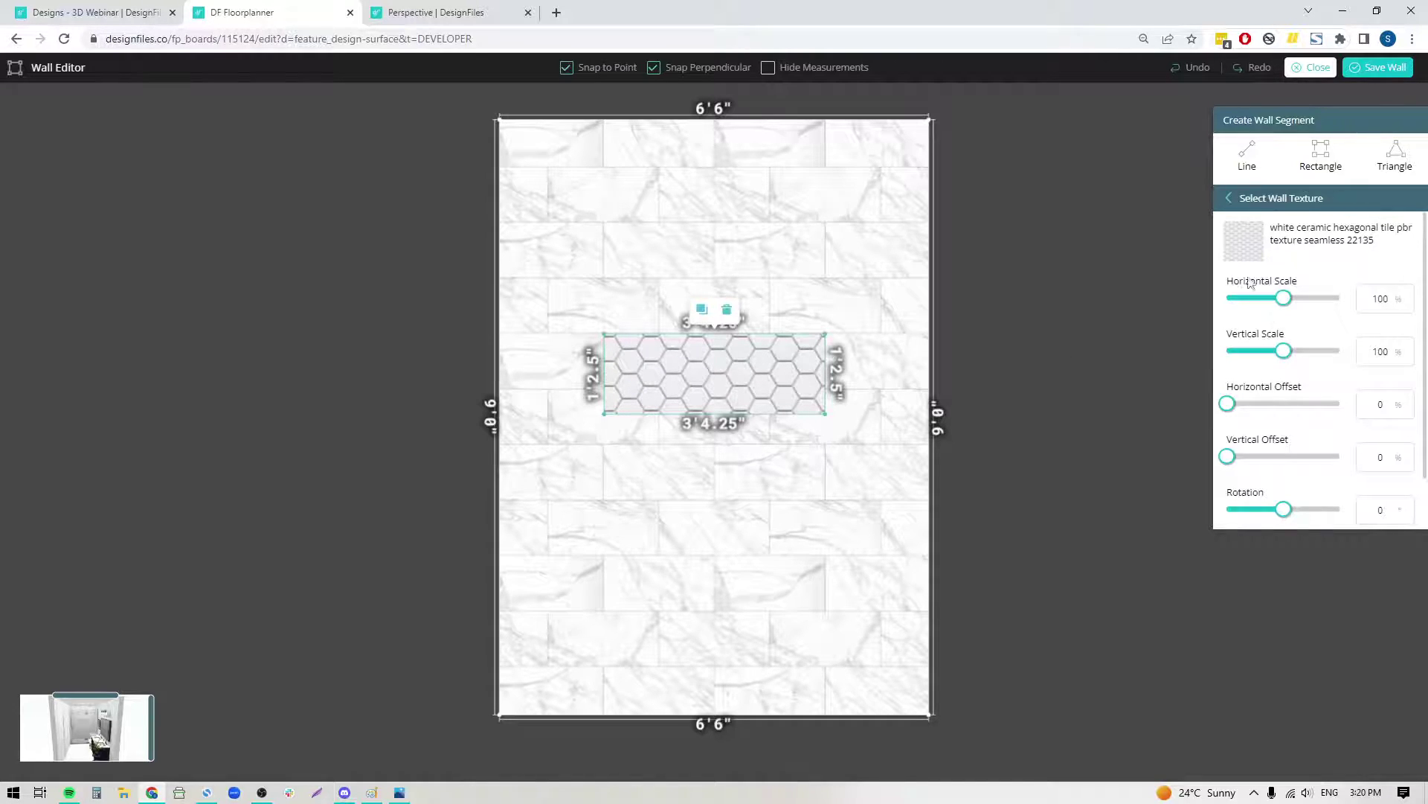
# Set both hexagon tile scale sliders to 0 and the niche Extrusion to -4.
pyautogui.moveTo(1284, 297); pyautogui.dragTo(1228, 299)
pyautogui.moveTo(1284, 350); pyautogui.dragTo(1222, 352)
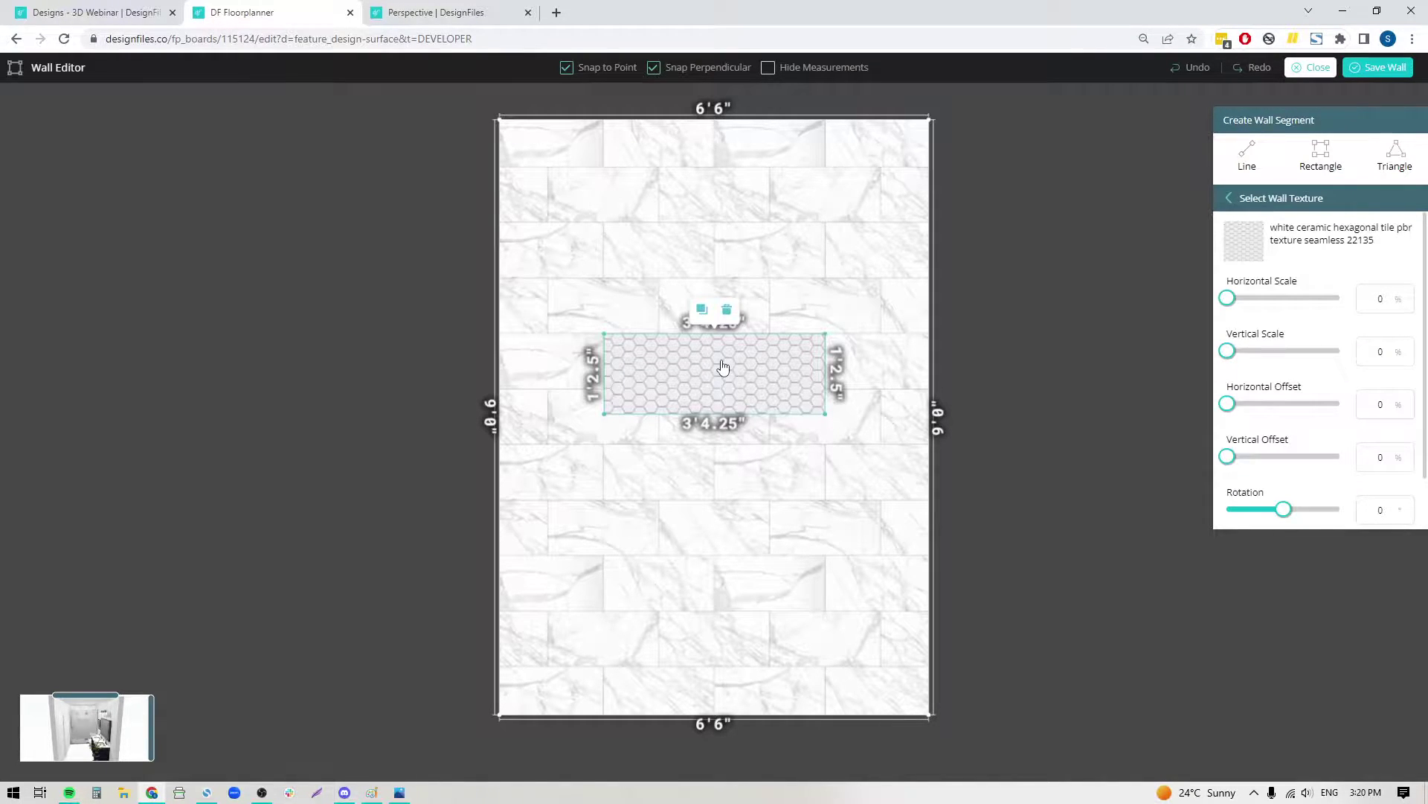
pyautogui.scroll(-1, 1371, 360)
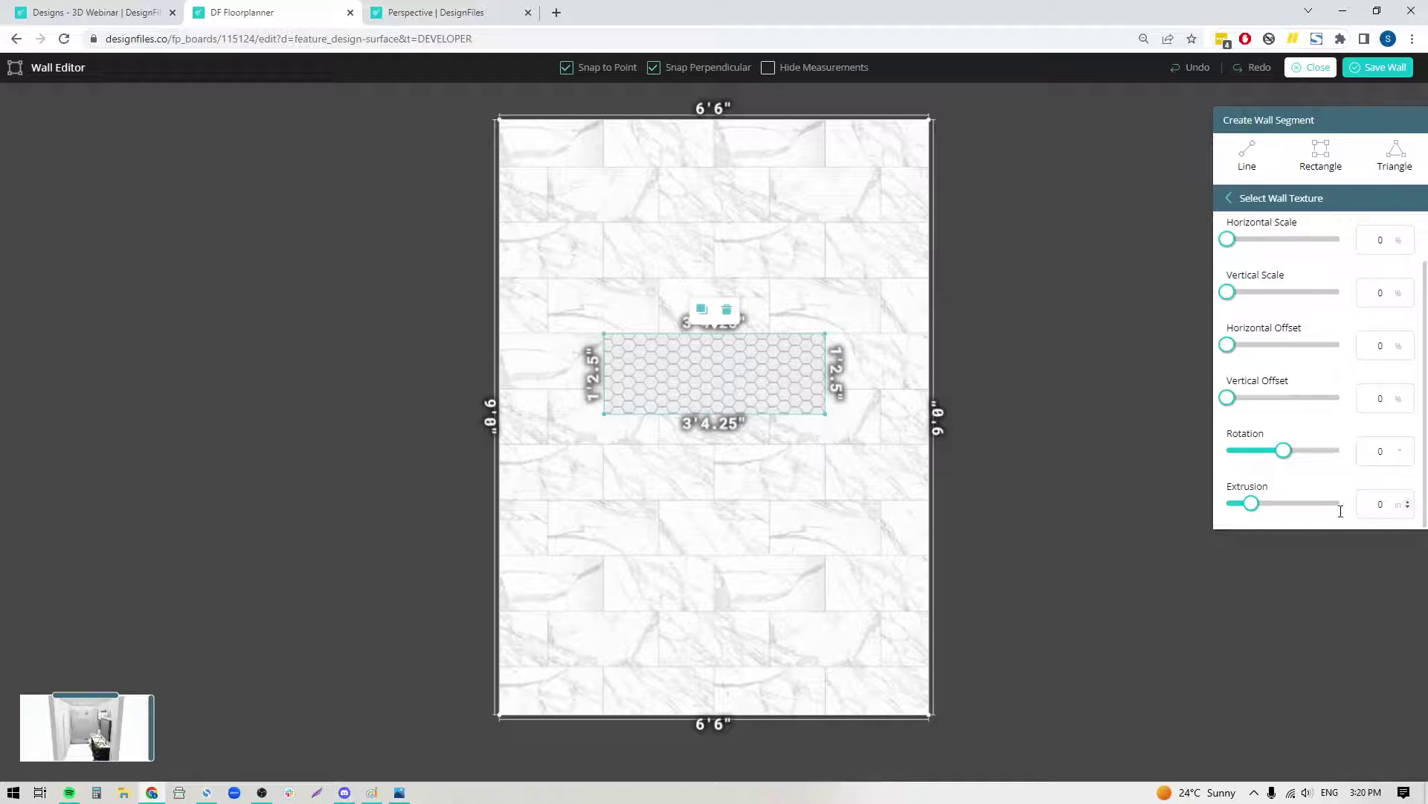
pyautogui.moveTo(1253, 506); pyautogui.dragTo(1198, 501)
pyautogui.click(152, 725)
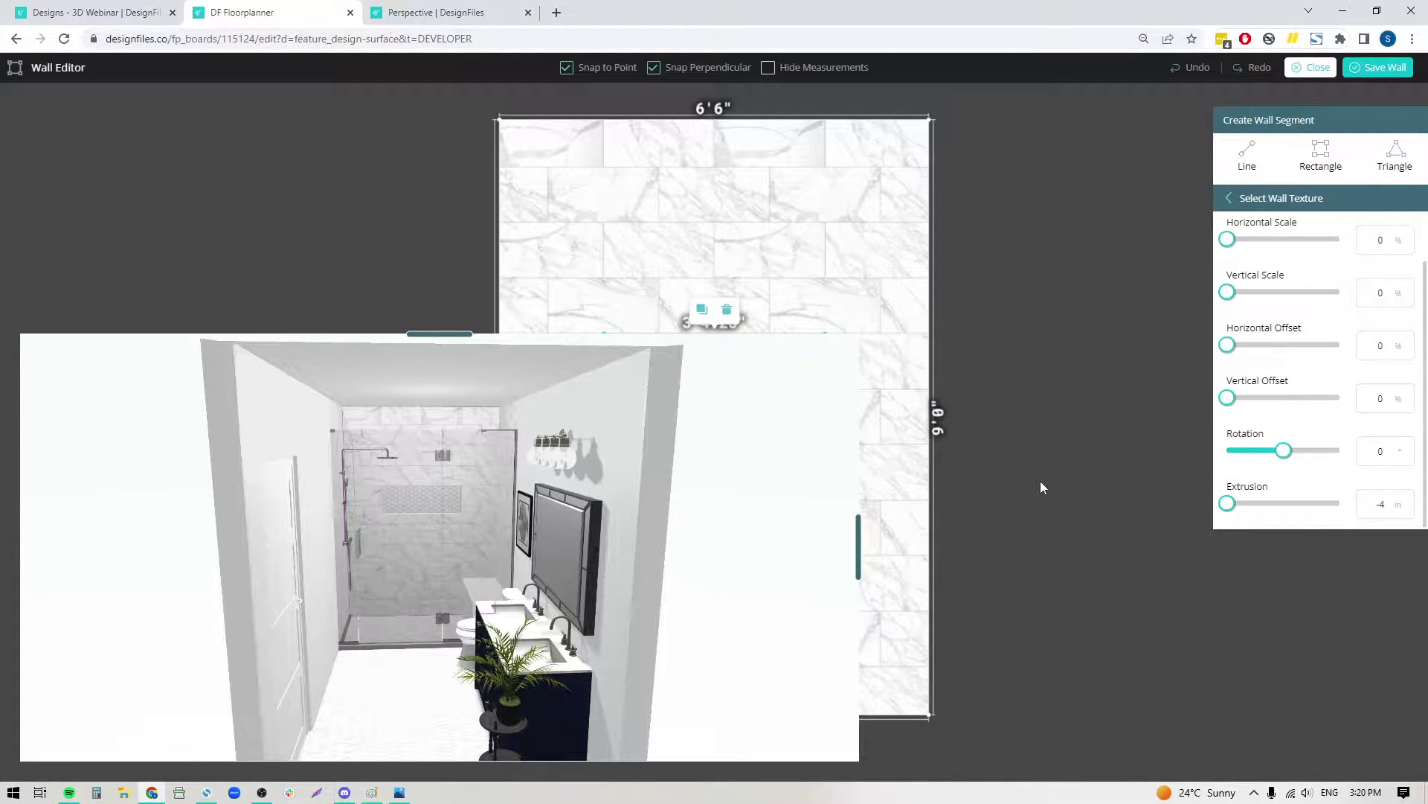
# Save the wall, select the shower wall, and move the camera in toward the niche.
pyautogui.click(1380, 67)
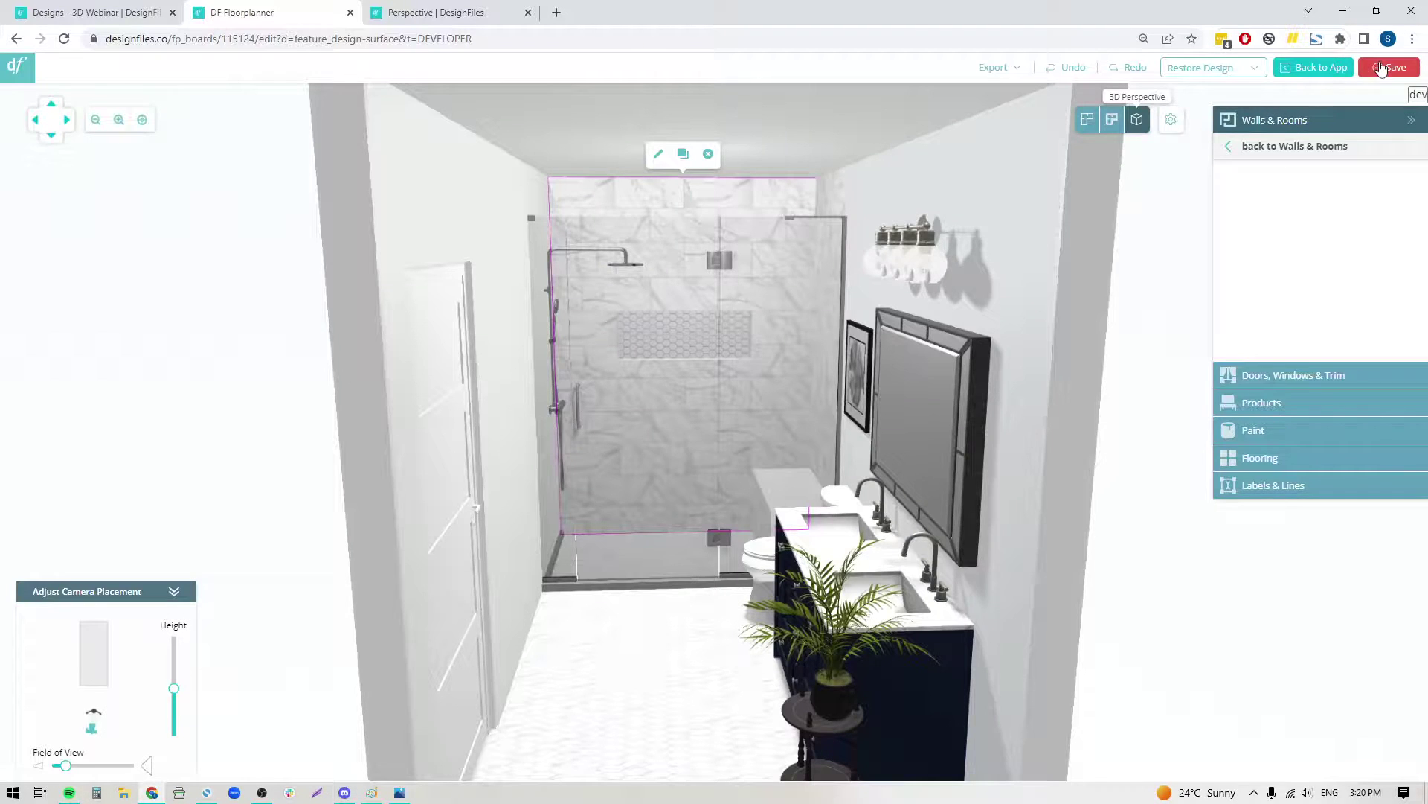
pyautogui.scroll(5, 717, 514)
pyautogui.click(650, 686)
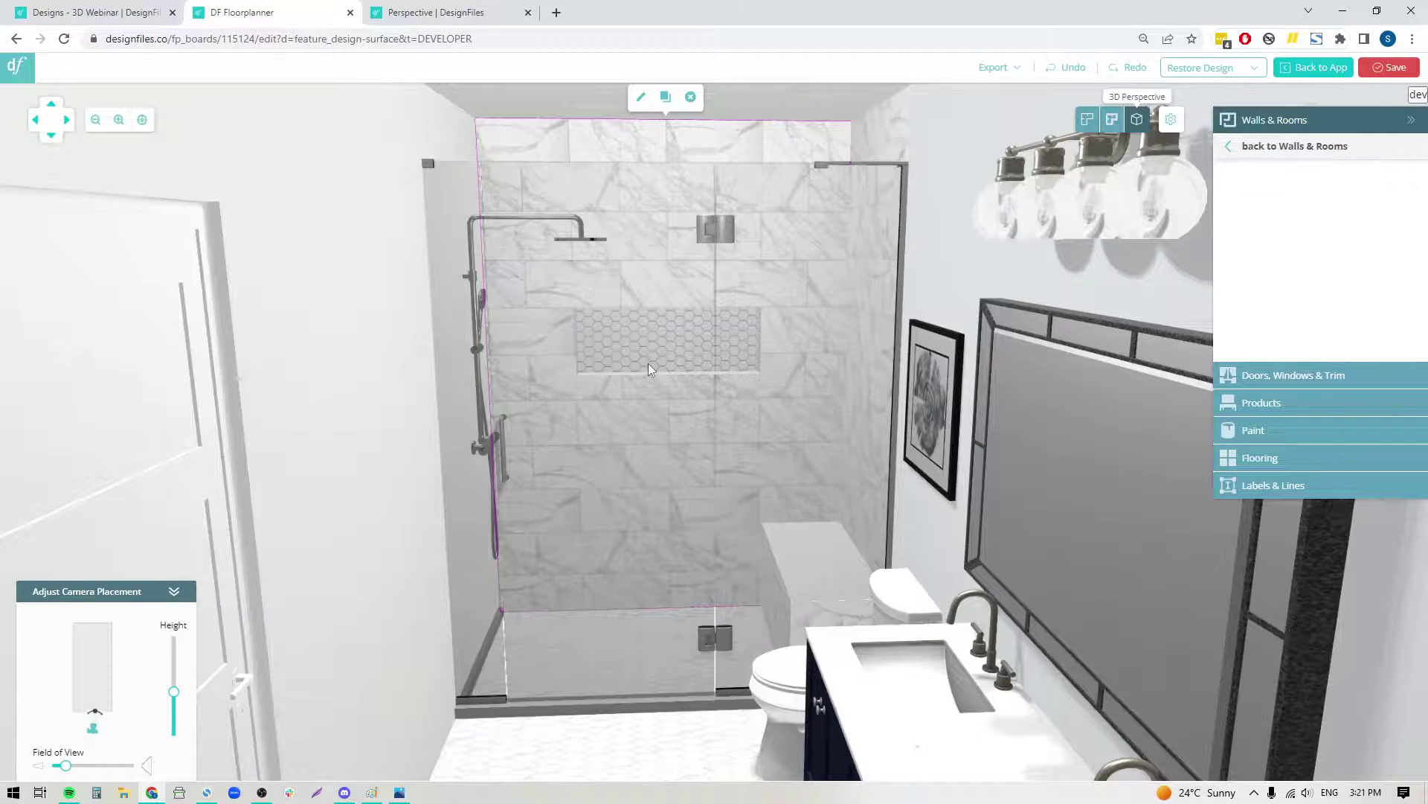
pyautogui.moveTo(597, 763); pyautogui.dragTo(673, 539)
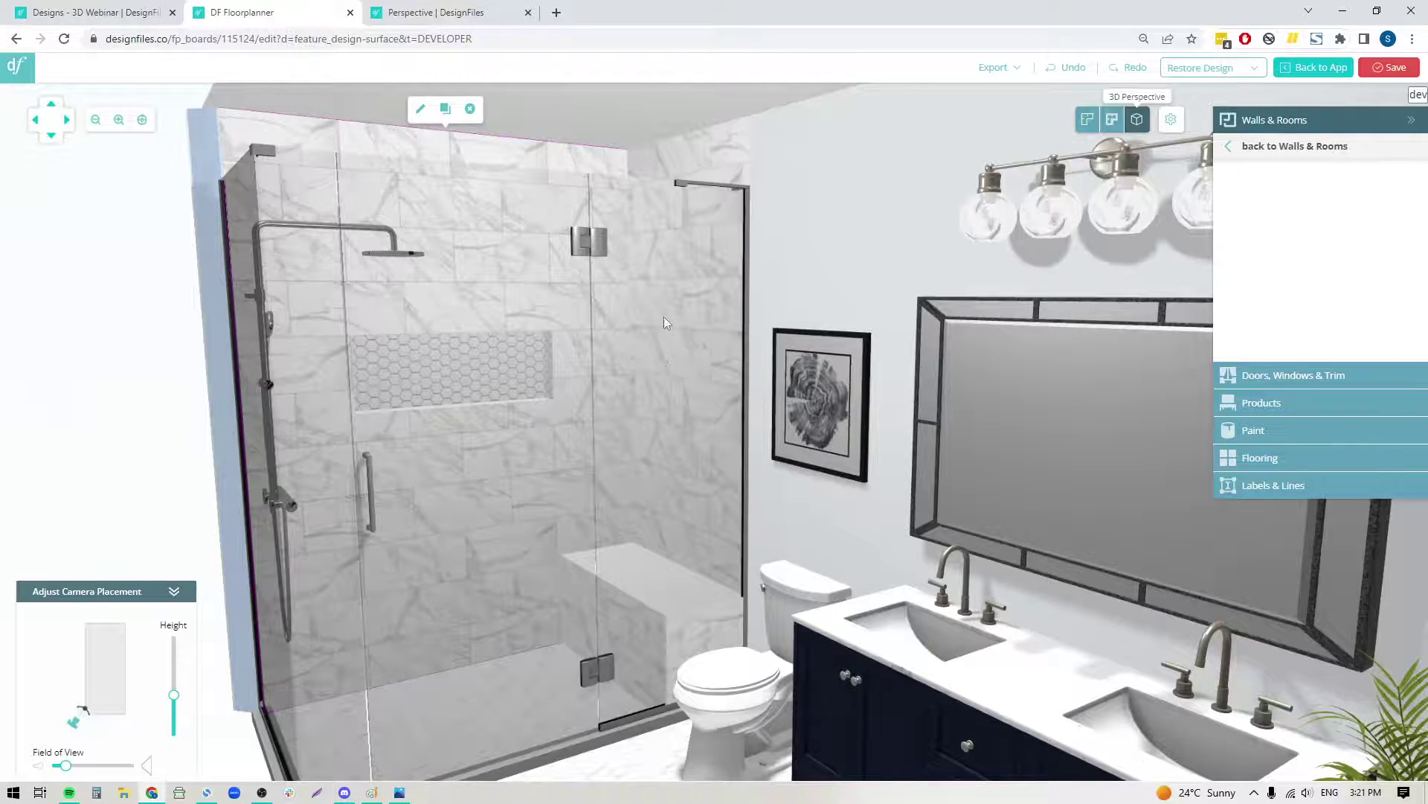
# Raise the shower wall's Calacatta marble Vertical Offset to 3 and save the wall.
pyautogui.click(421, 110)
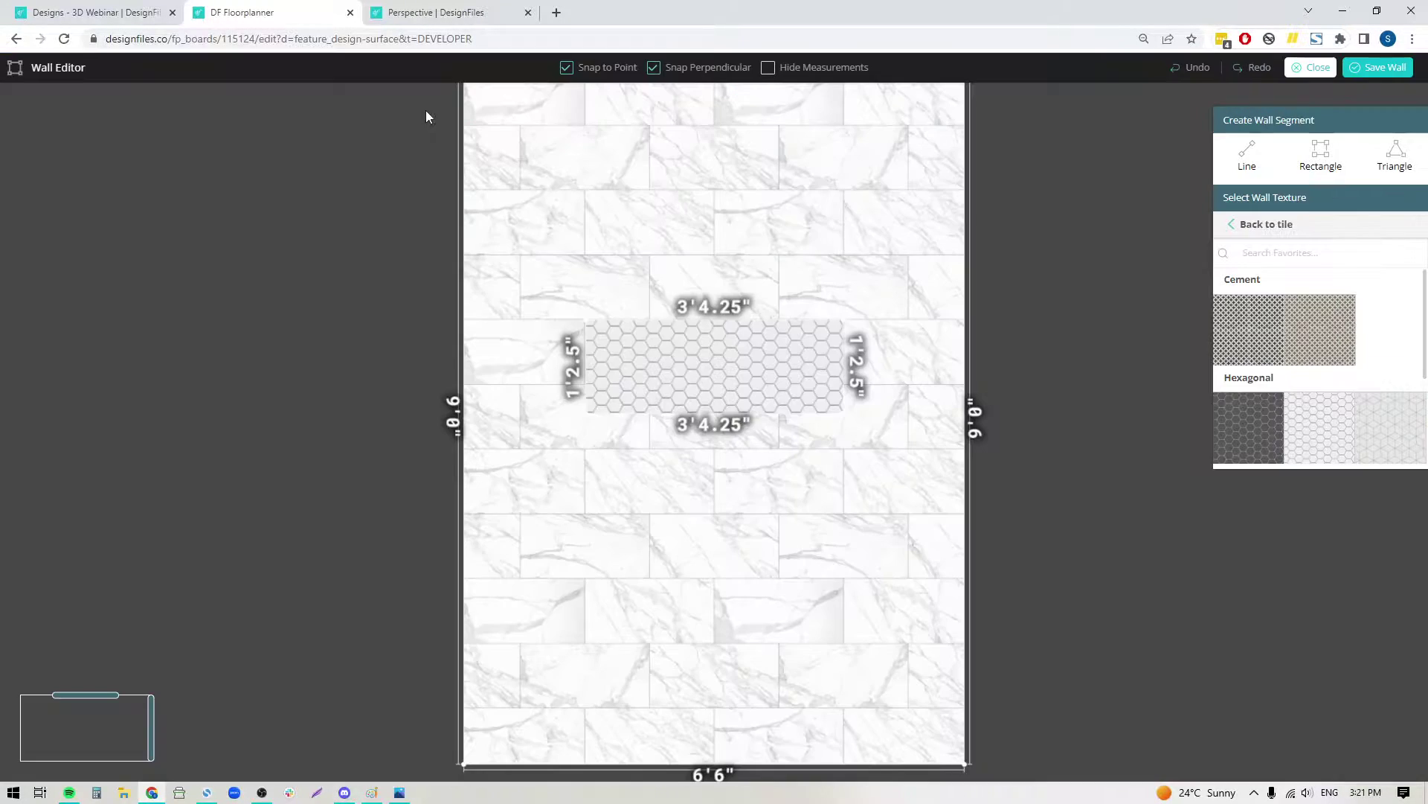
pyautogui.click(160, 711)
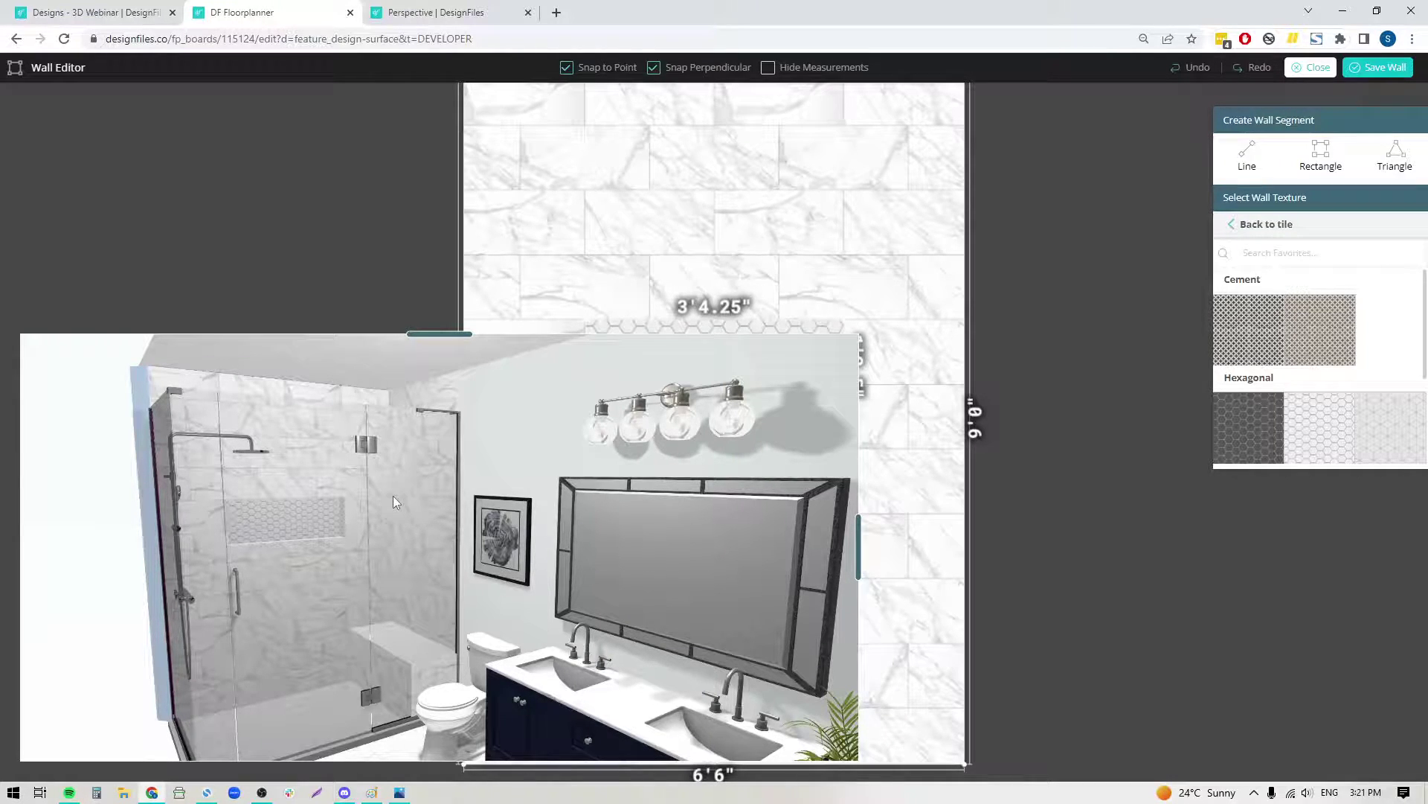
pyautogui.click(746, 151)
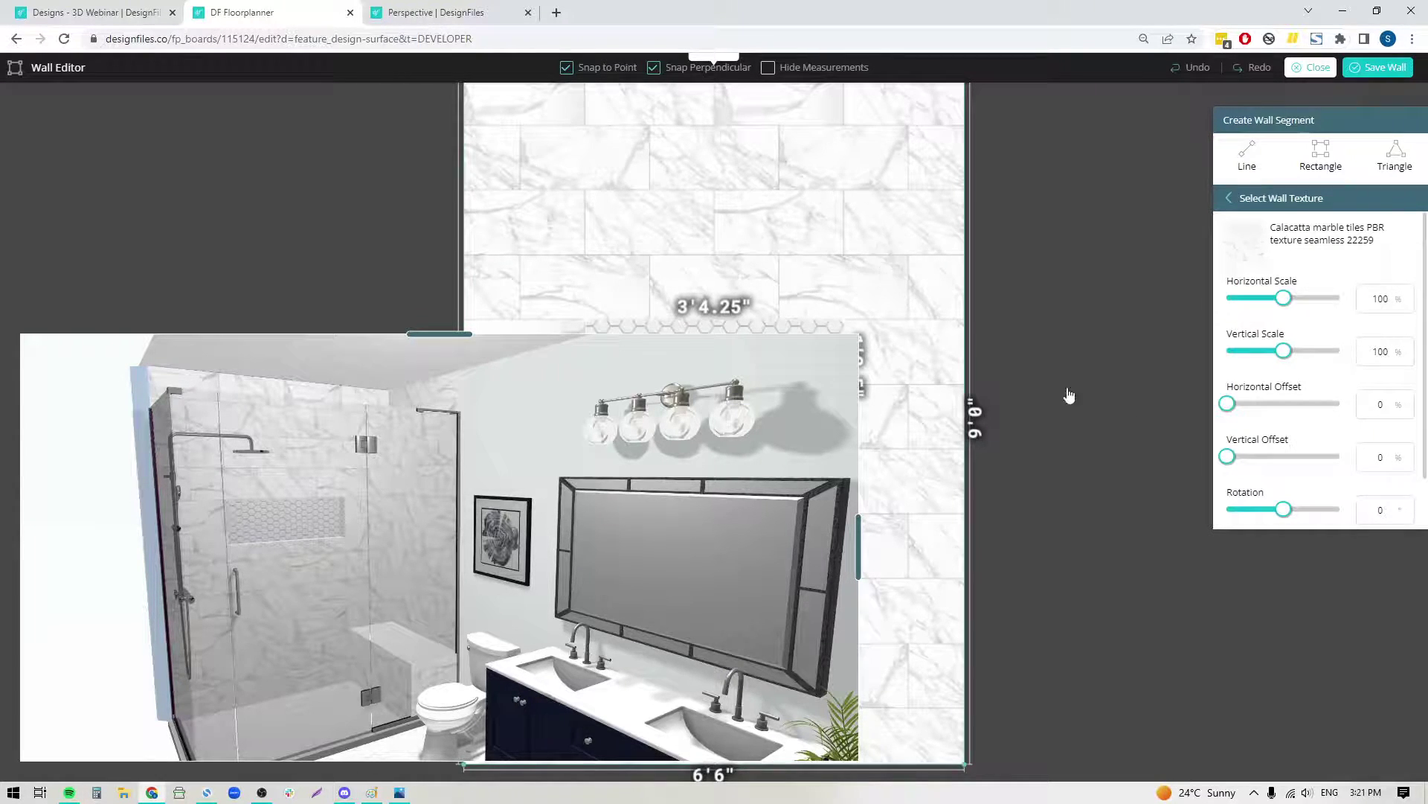
pyautogui.click(1408, 455)
pyautogui.click(1408, 456)
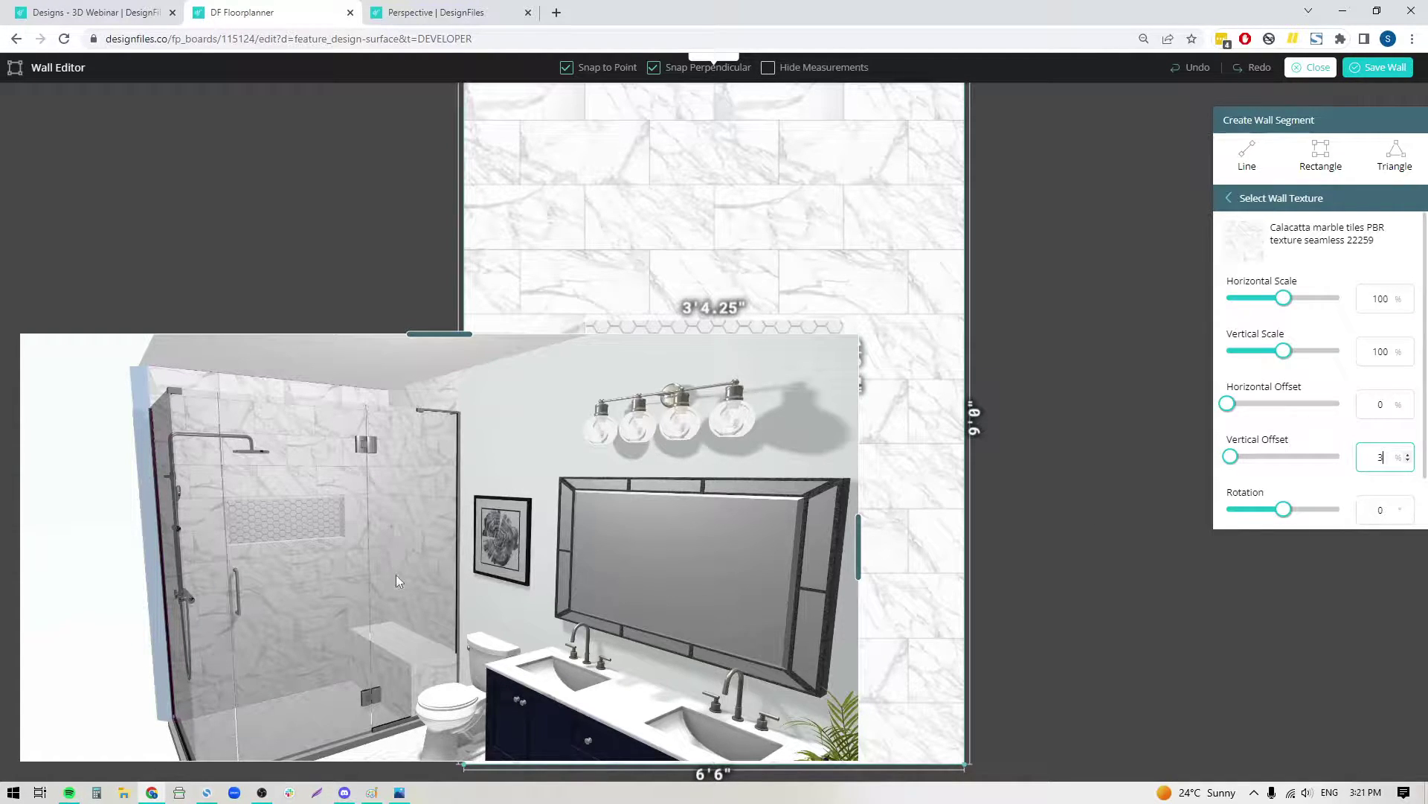
pyautogui.click(1378, 67)
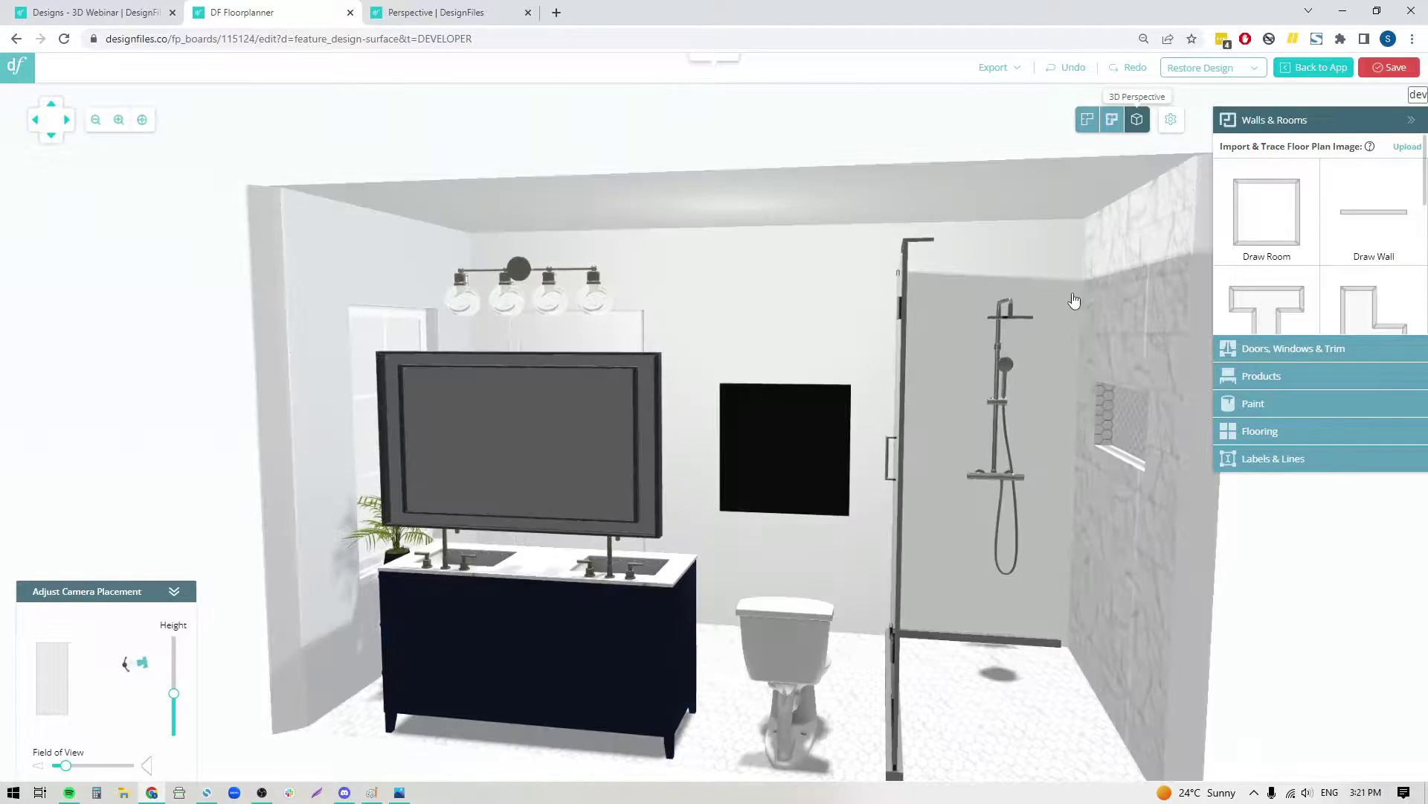
# Select the back wall behind the toilet and open it in the wall editor.
pyautogui.click(1020, 238)
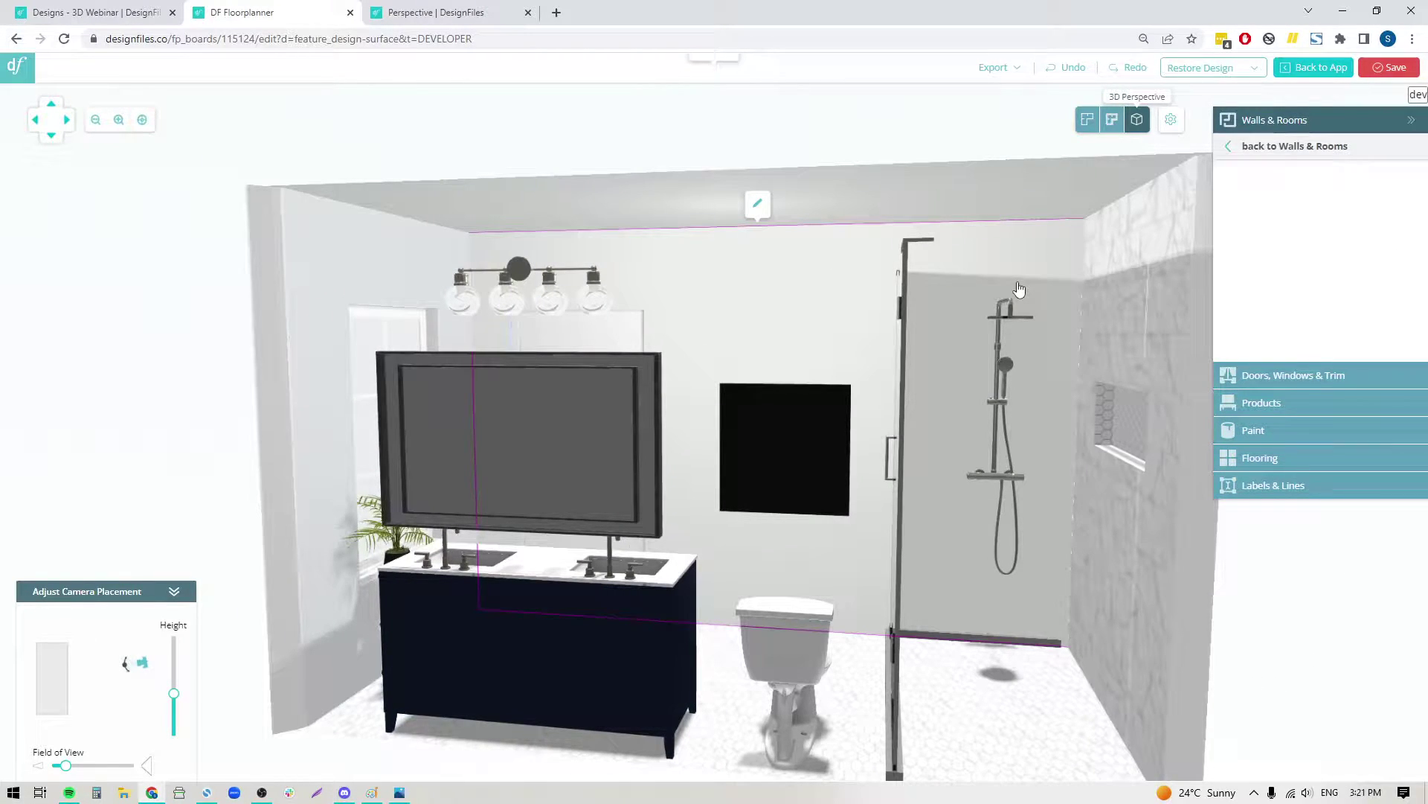
pyautogui.click(758, 208)
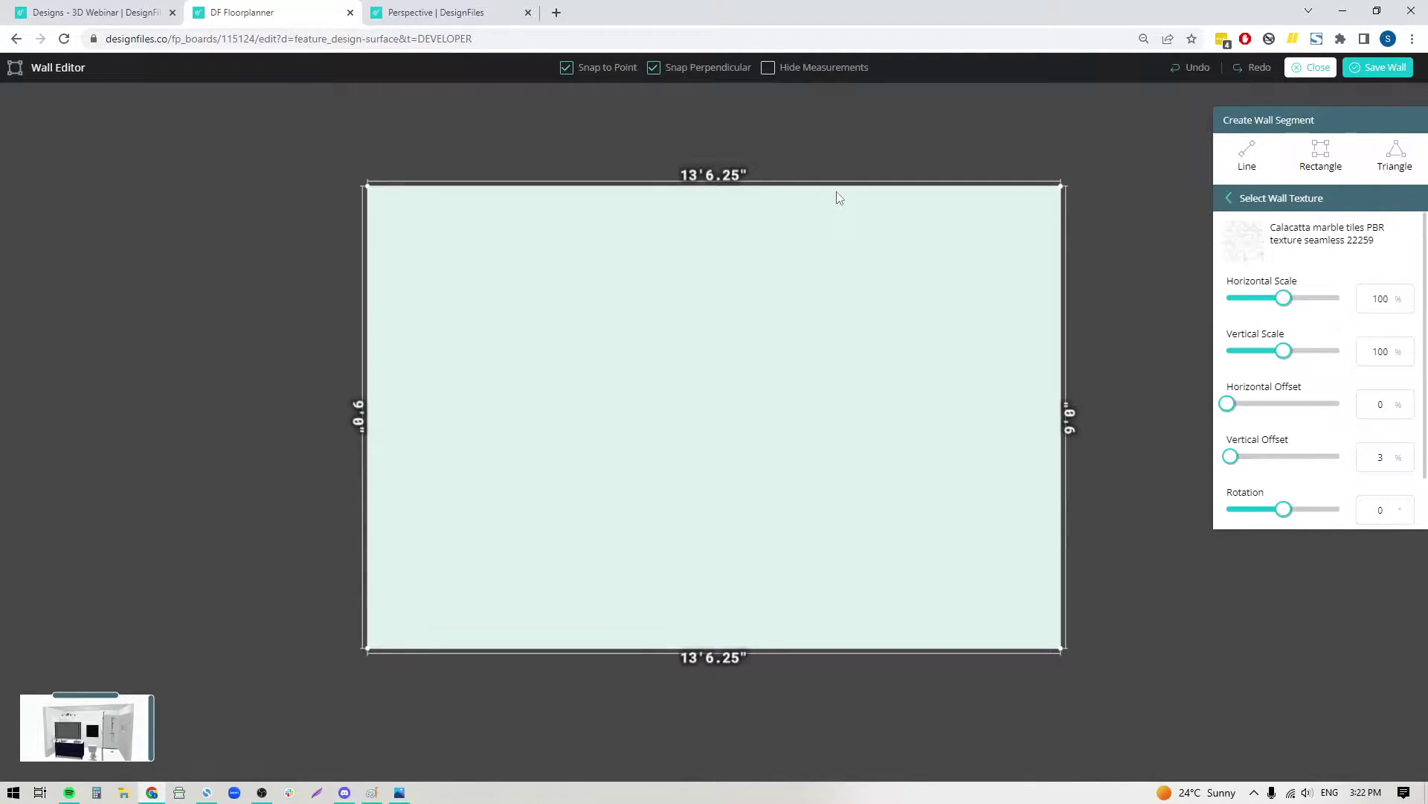
# Enlarge then shrink the 3D preview and open the back wall's texture browser.
pyautogui.click(111, 744)
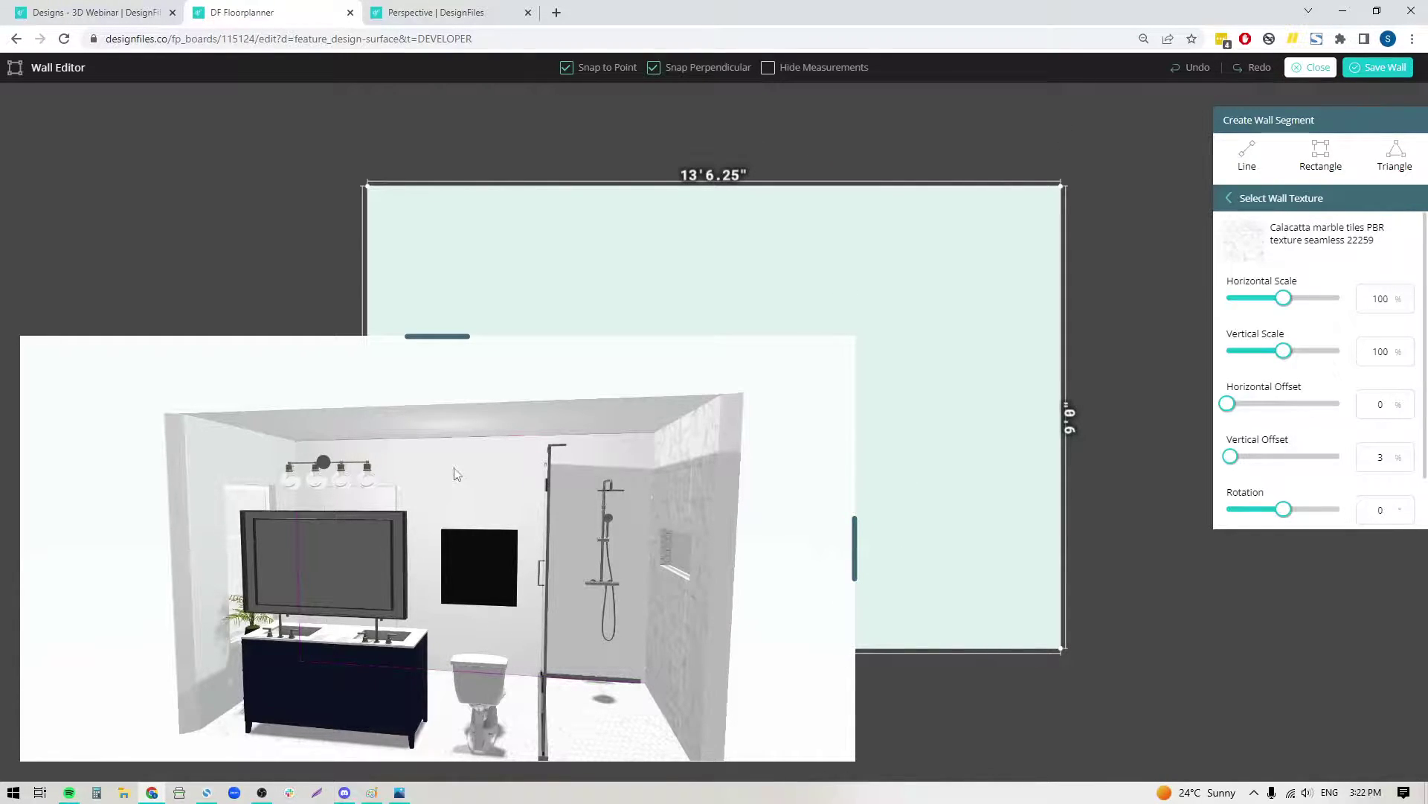
pyautogui.click(854, 549)
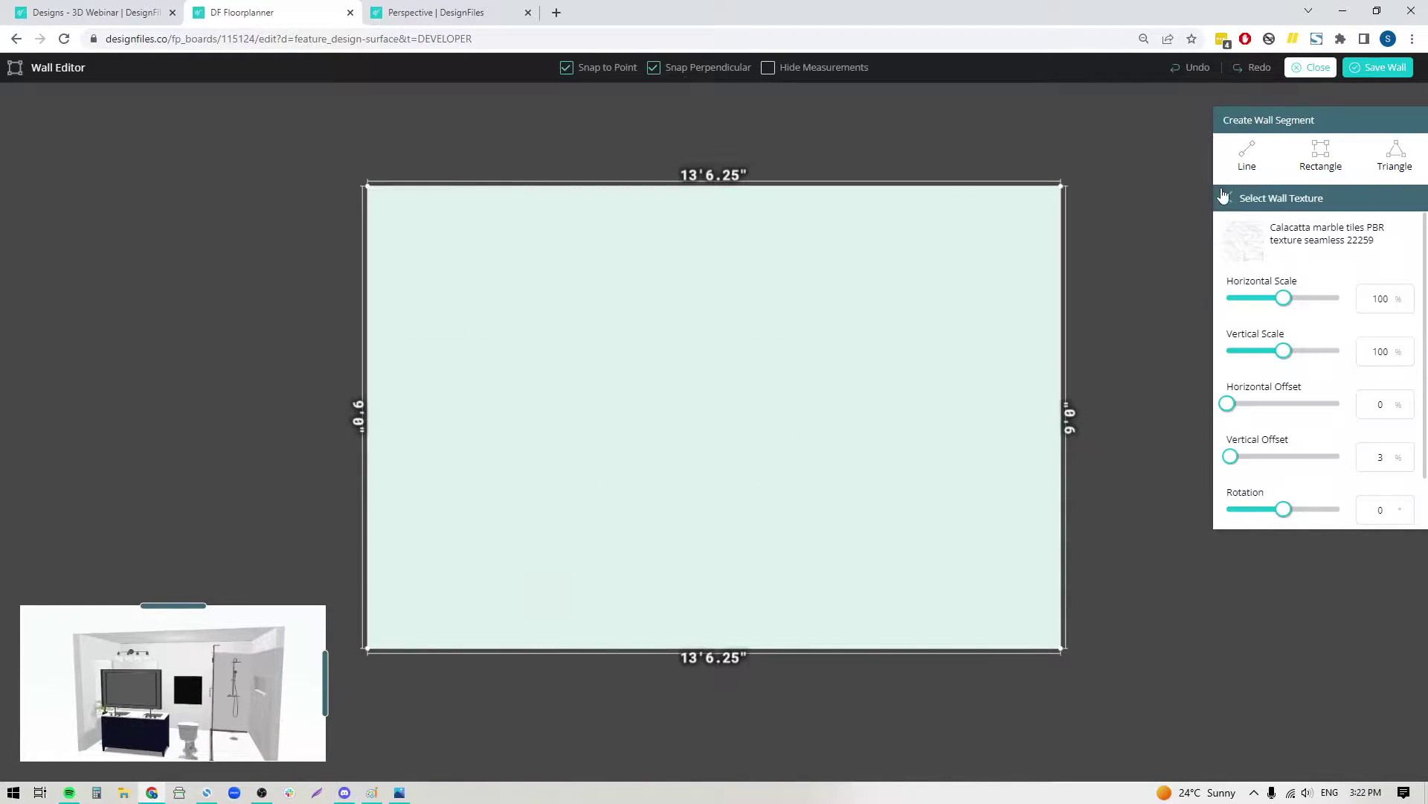
pyautogui.click(1263, 201)
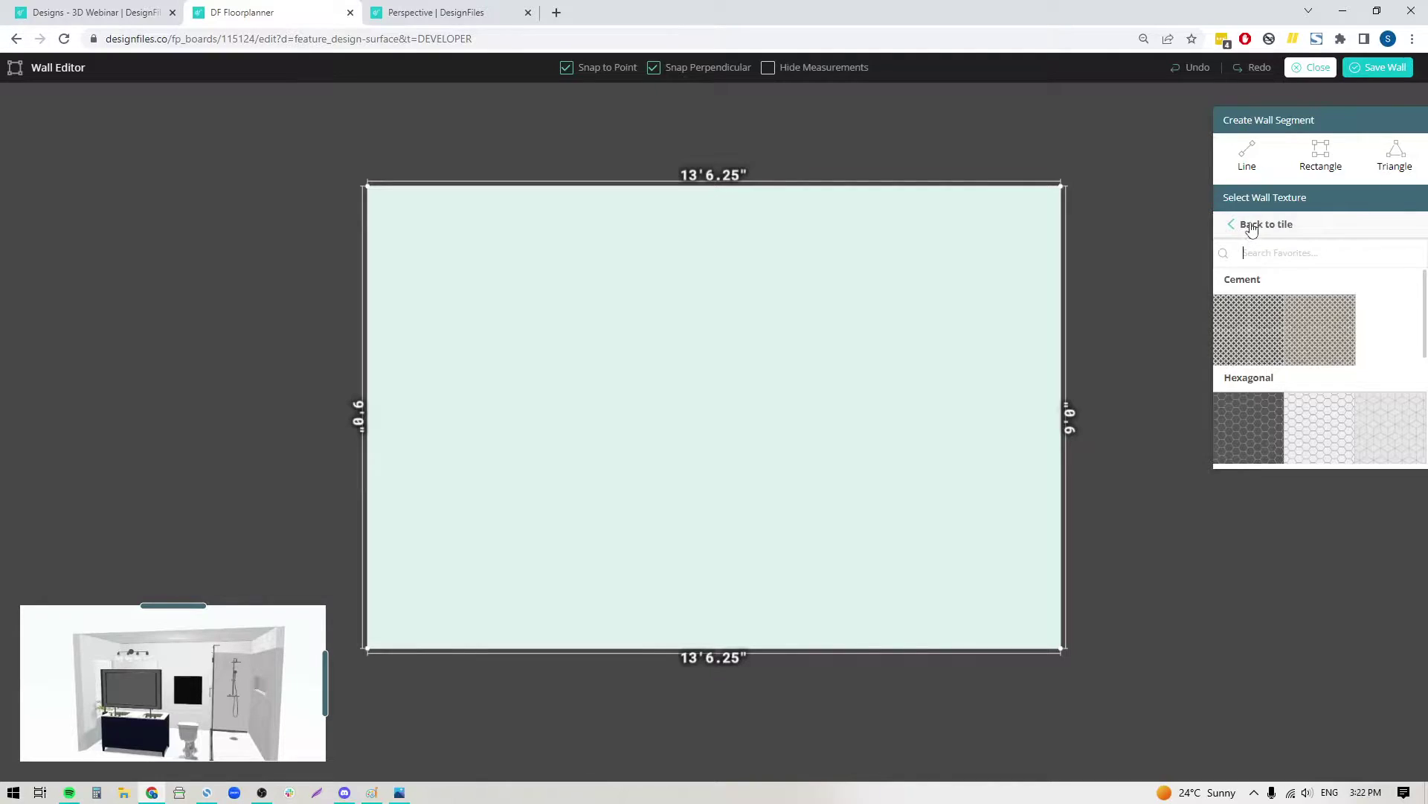
# Paint the back wall with the recent Whirlpool grey, then return to the surface categories.
pyautogui.click(1255, 228)
pyautogui.click(1254, 225)
pyautogui.click(1257, 231)
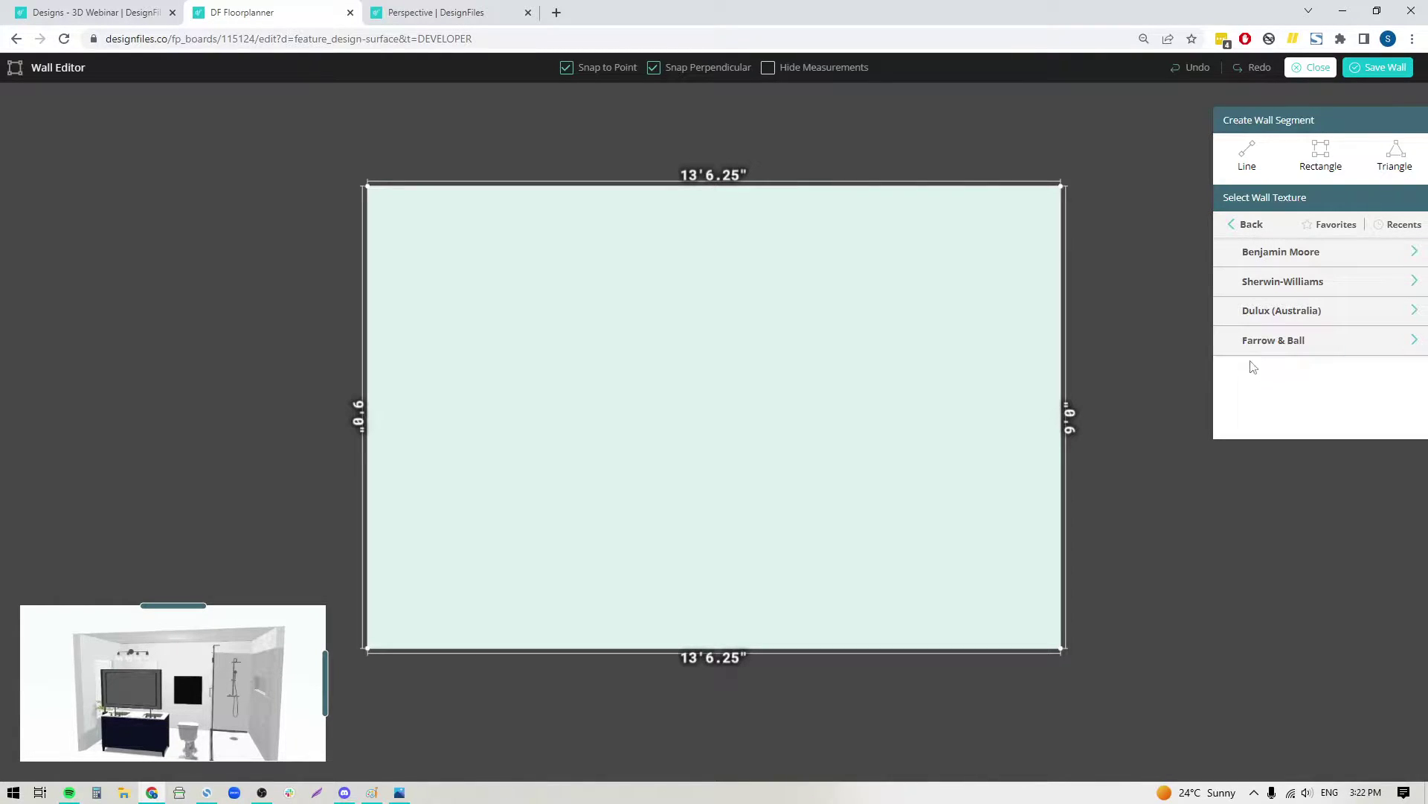
pyautogui.click(1328, 225)
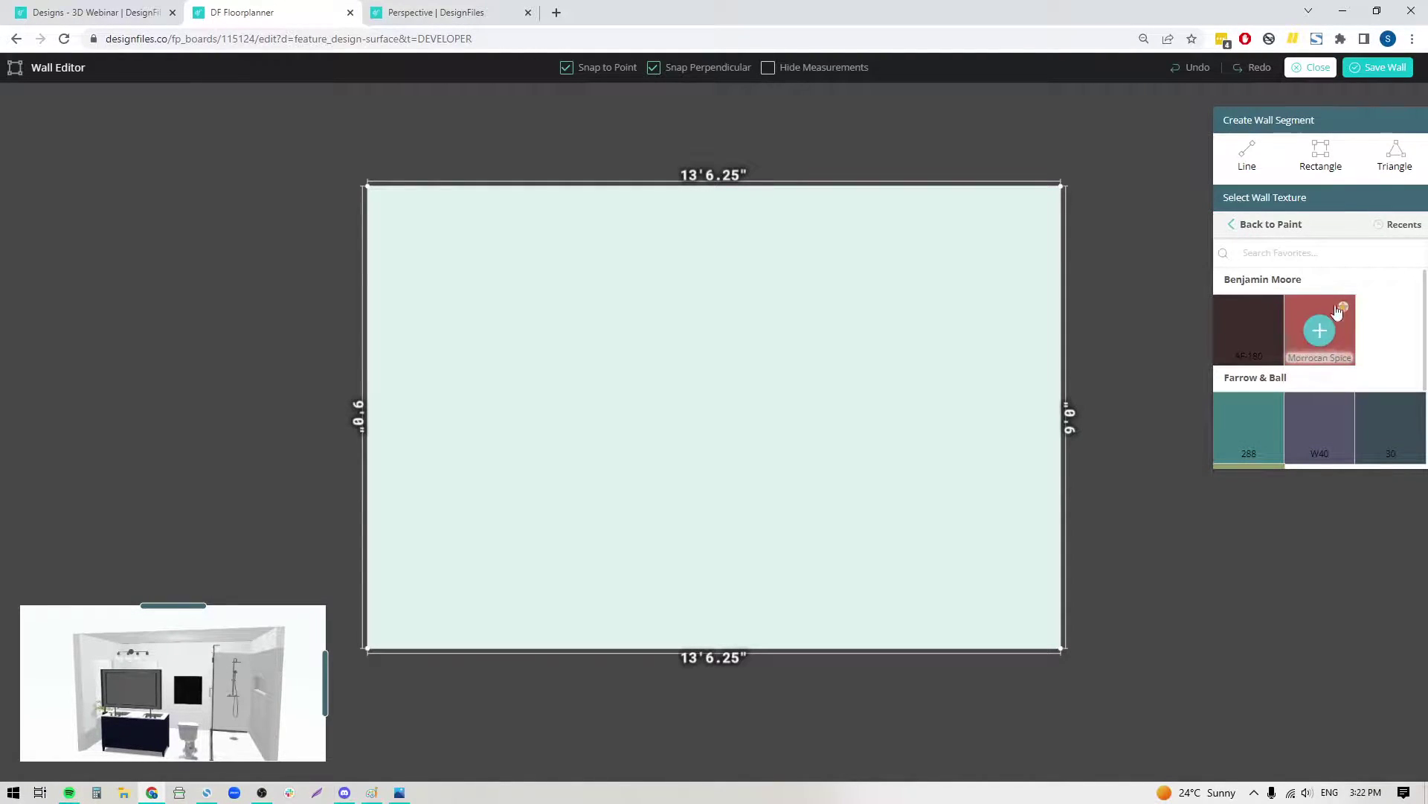
pyautogui.click(1403, 224)
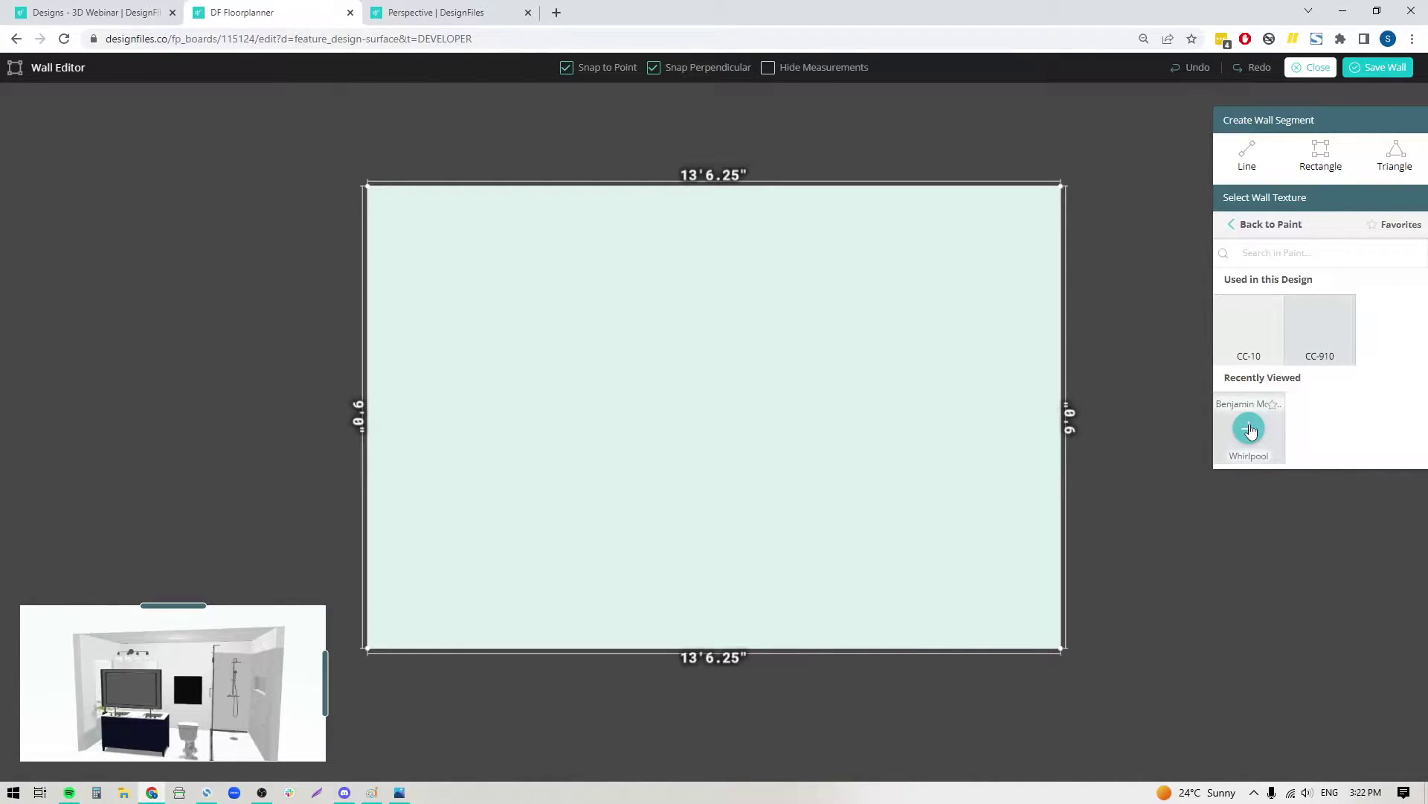
pyautogui.click(1250, 430)
pyautogui.click(729, 363)
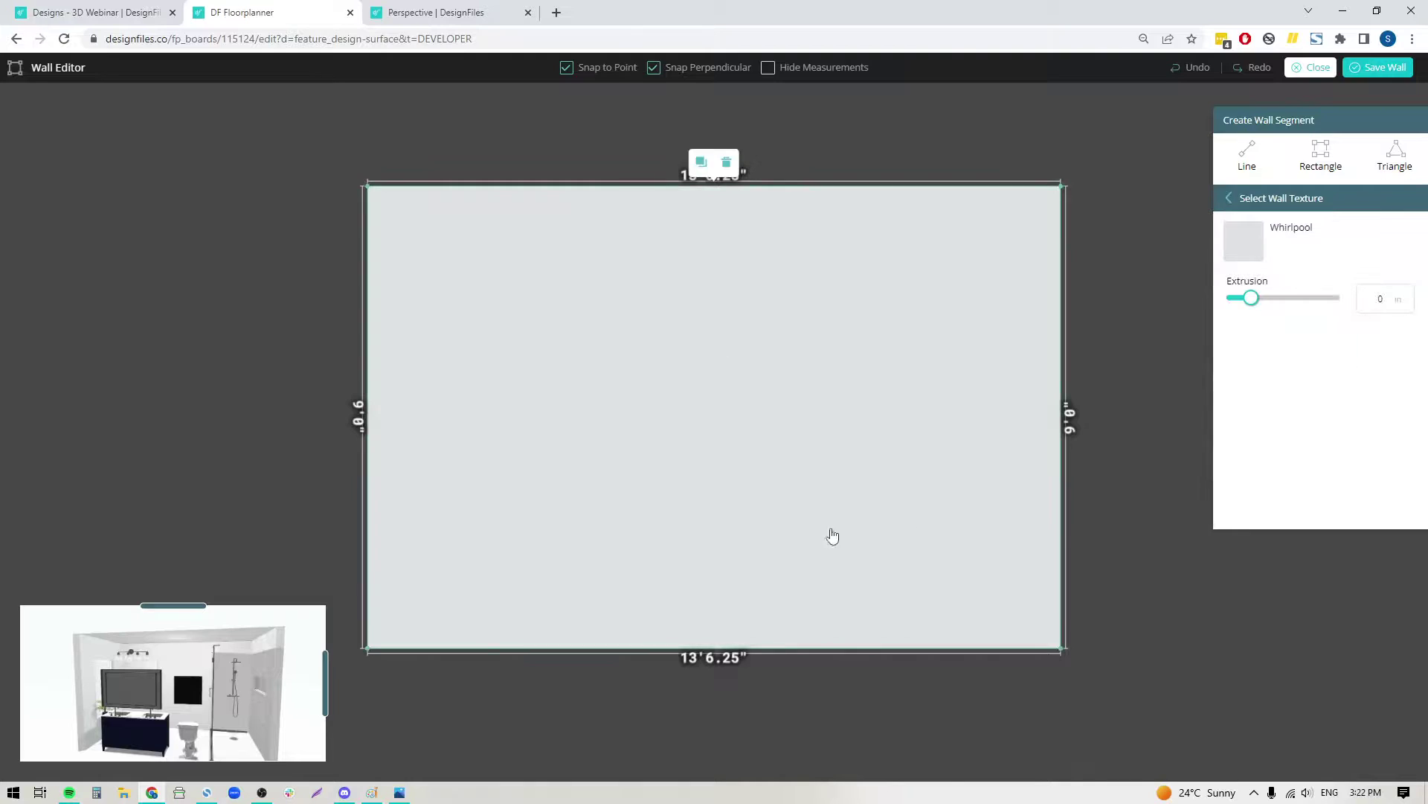
pyautogui.click(1279, 207)
pyautogui.click(1250, 223)
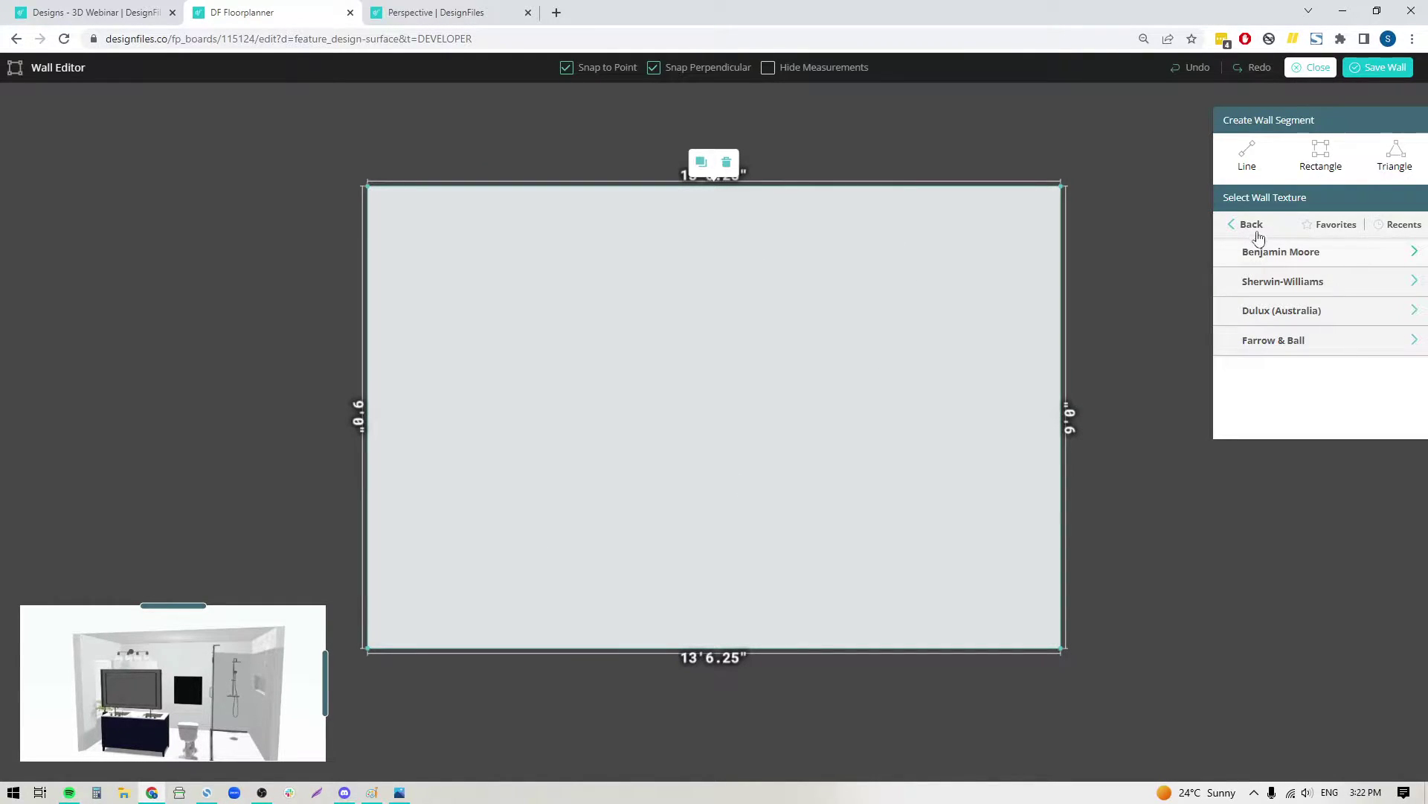
pyautogui.click(1258, 235)
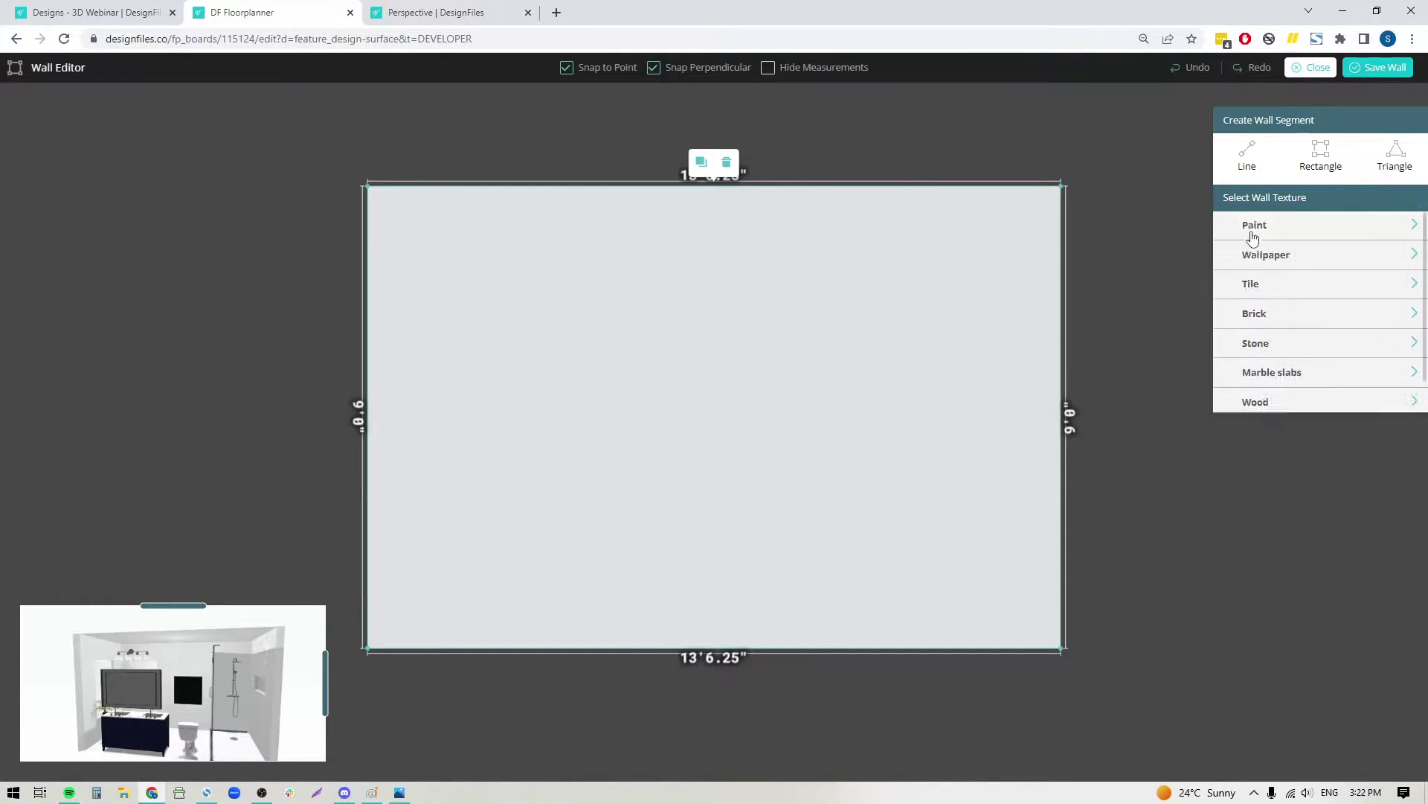
# Draw a rectangular section at the wall's top-right, tile it with Calacatta marble, and save.
pyautogui.click(1318, 156)
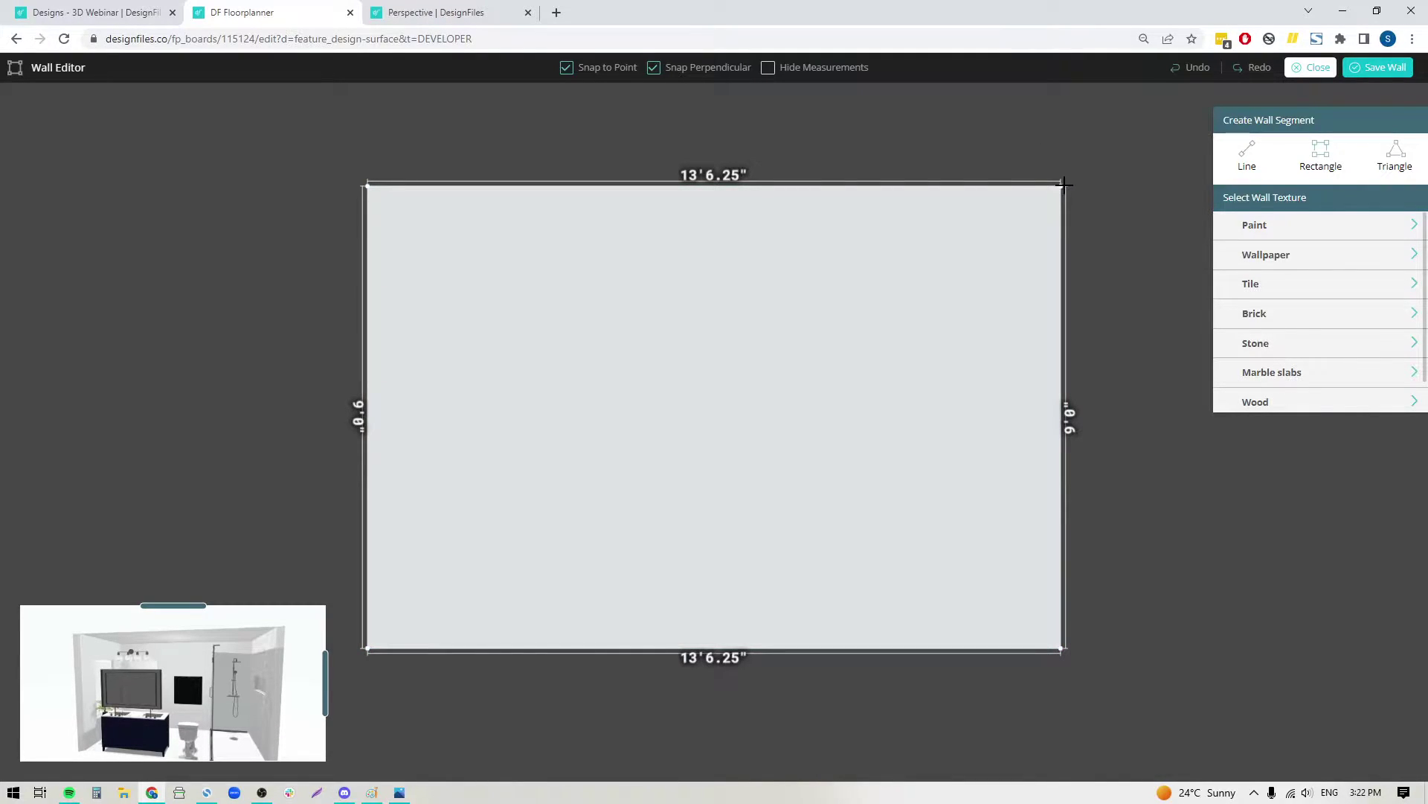
pyautogui.moveTo(1062, 184); pyautogui.dragTo(868, 649)
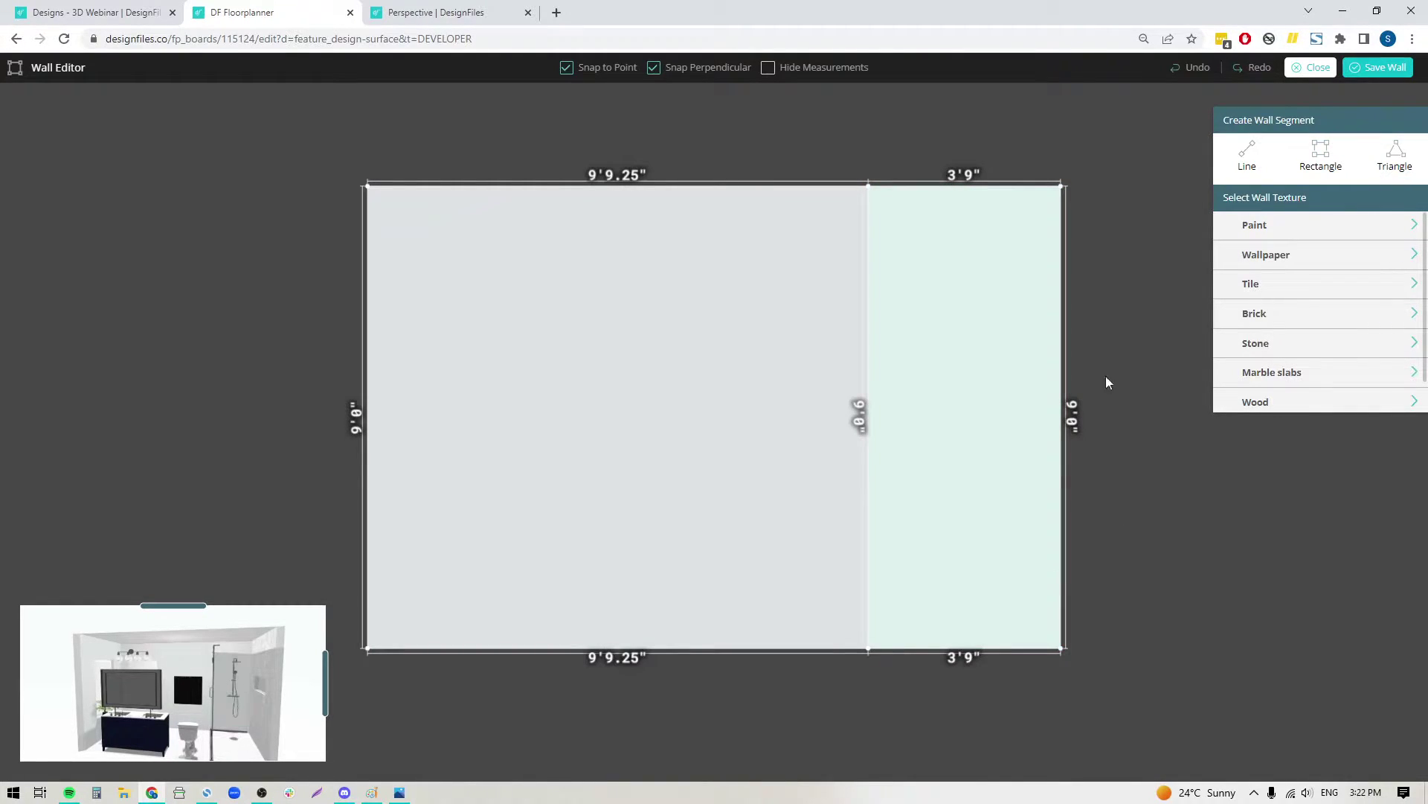
pyautogui.click(1247, 290)
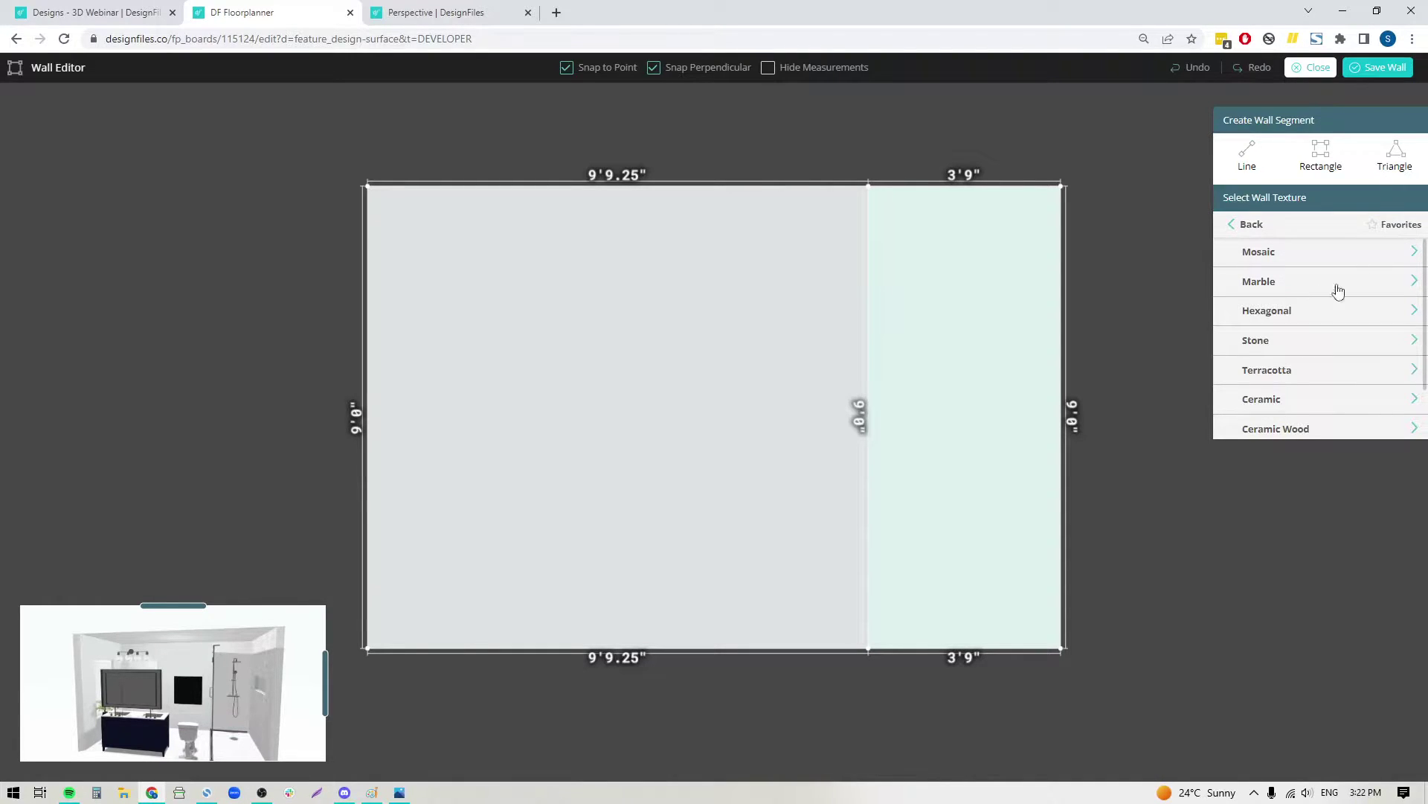
pyautogui.click(1401, 225)
pyautogui.scroll(-3, 1285, 365)
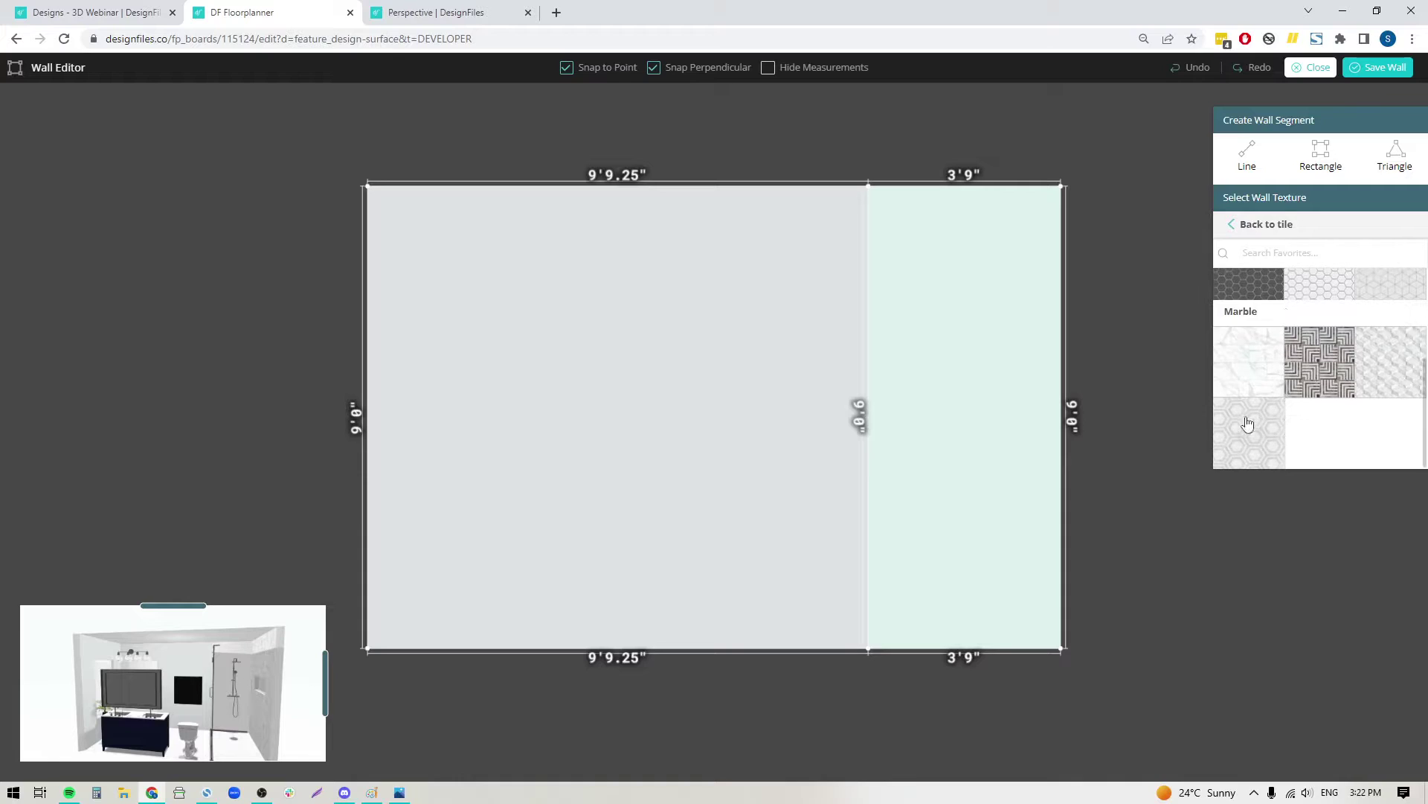
pyautogui.click(1250, 362)
pyautogui.click(985, 355)
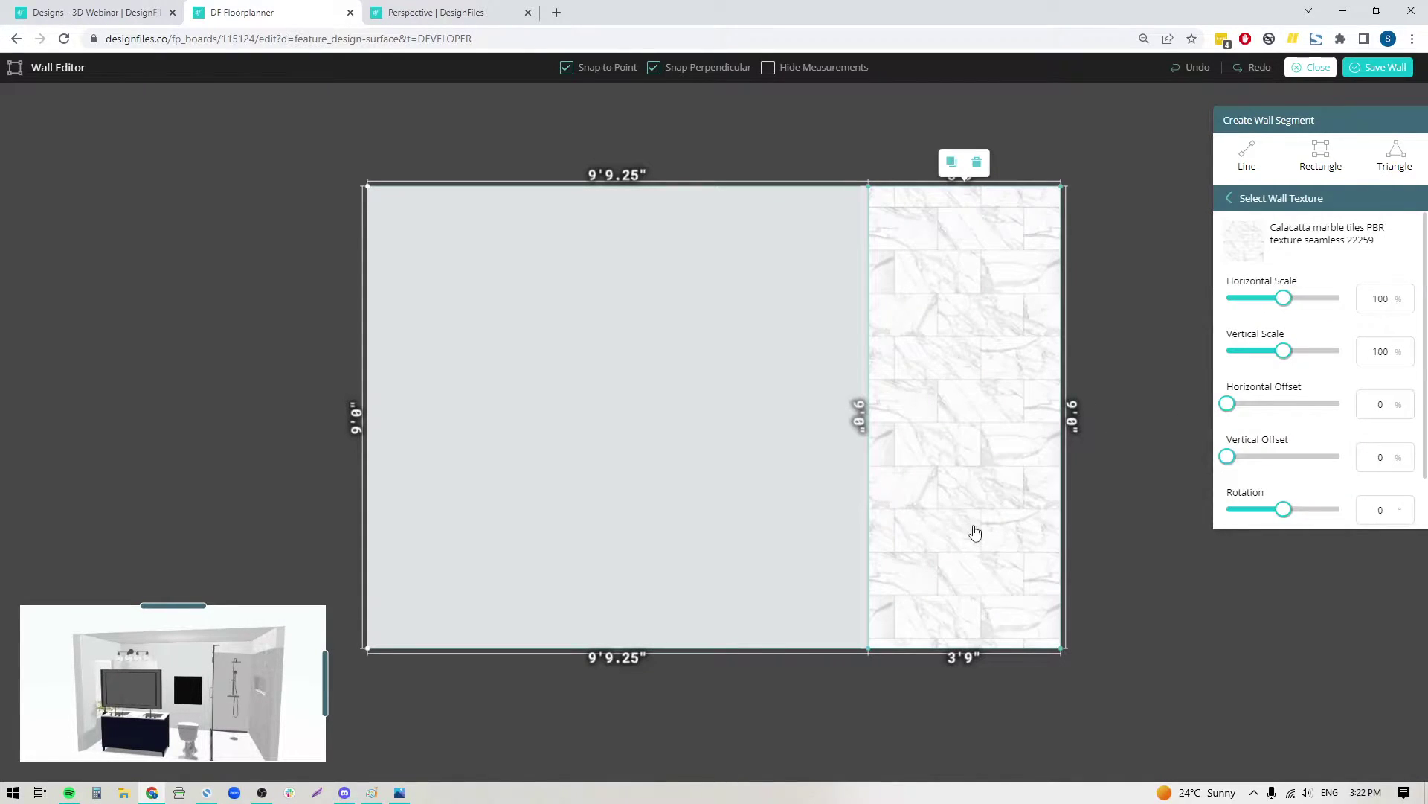
pyautogui.click(1371, 69)
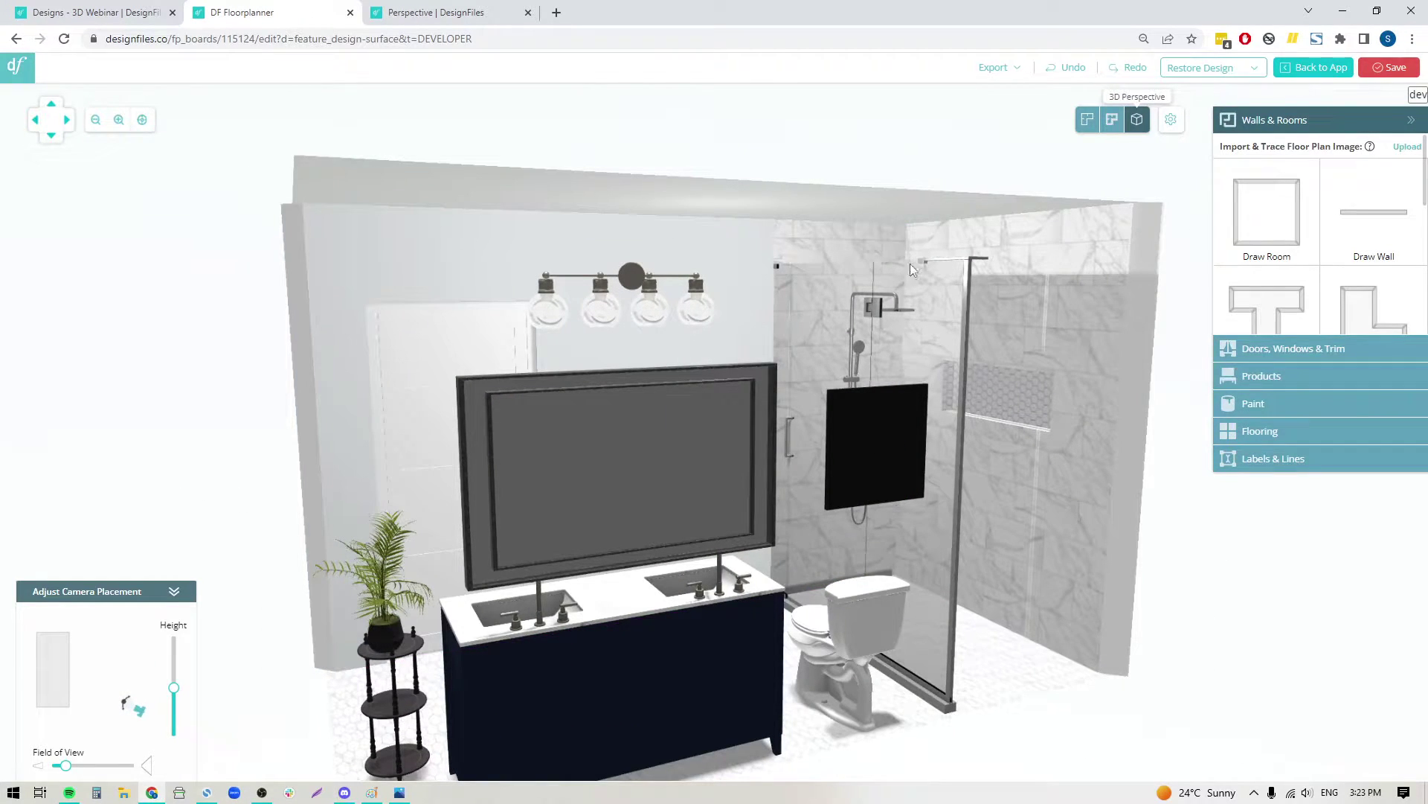
# Orbit to the vanity wall, open it in the wall editor, and enlarge the 3D preview.
pyautogui.scroll(3, 898, 469)
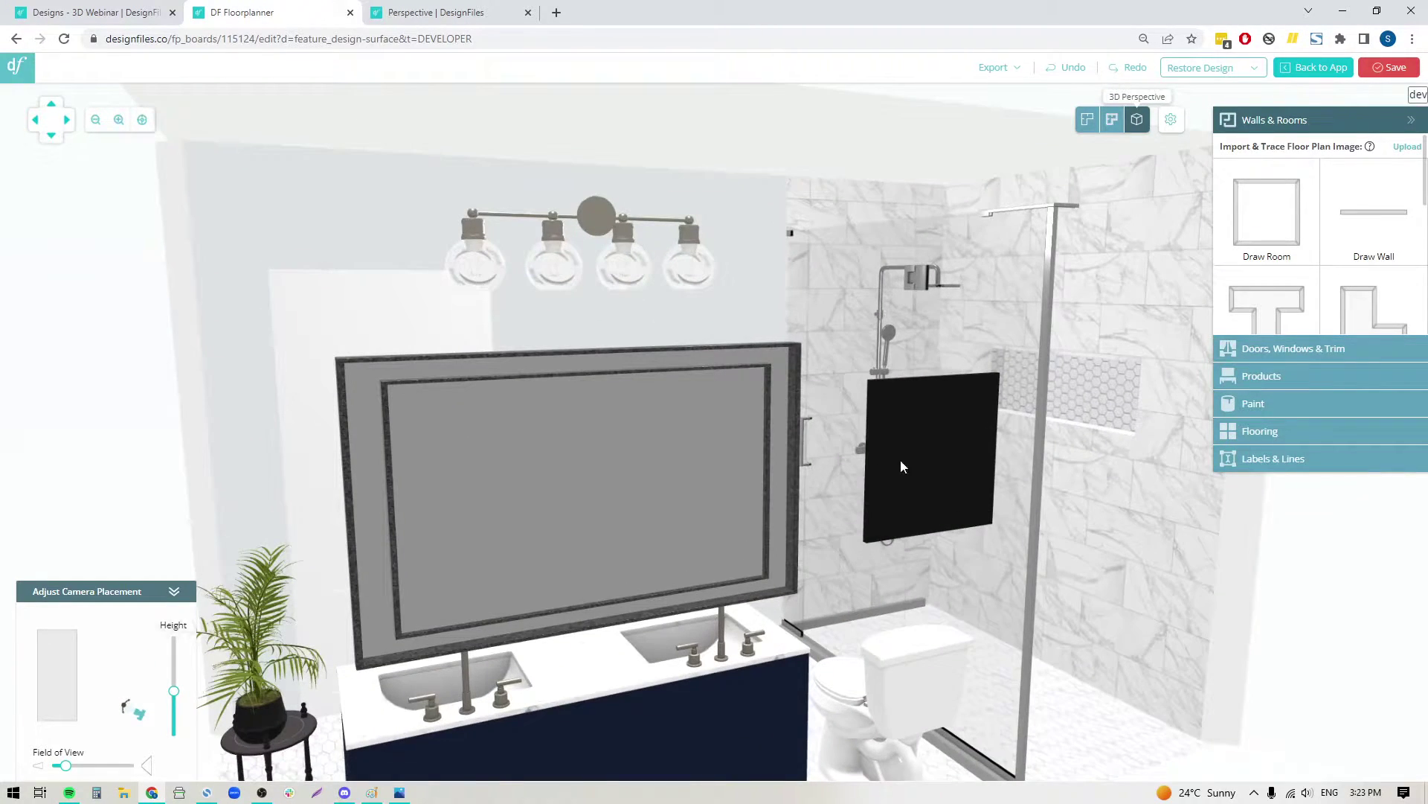
pyautogui.moveTo(1373, 636); pyautogui.dragTo(1169, 649)
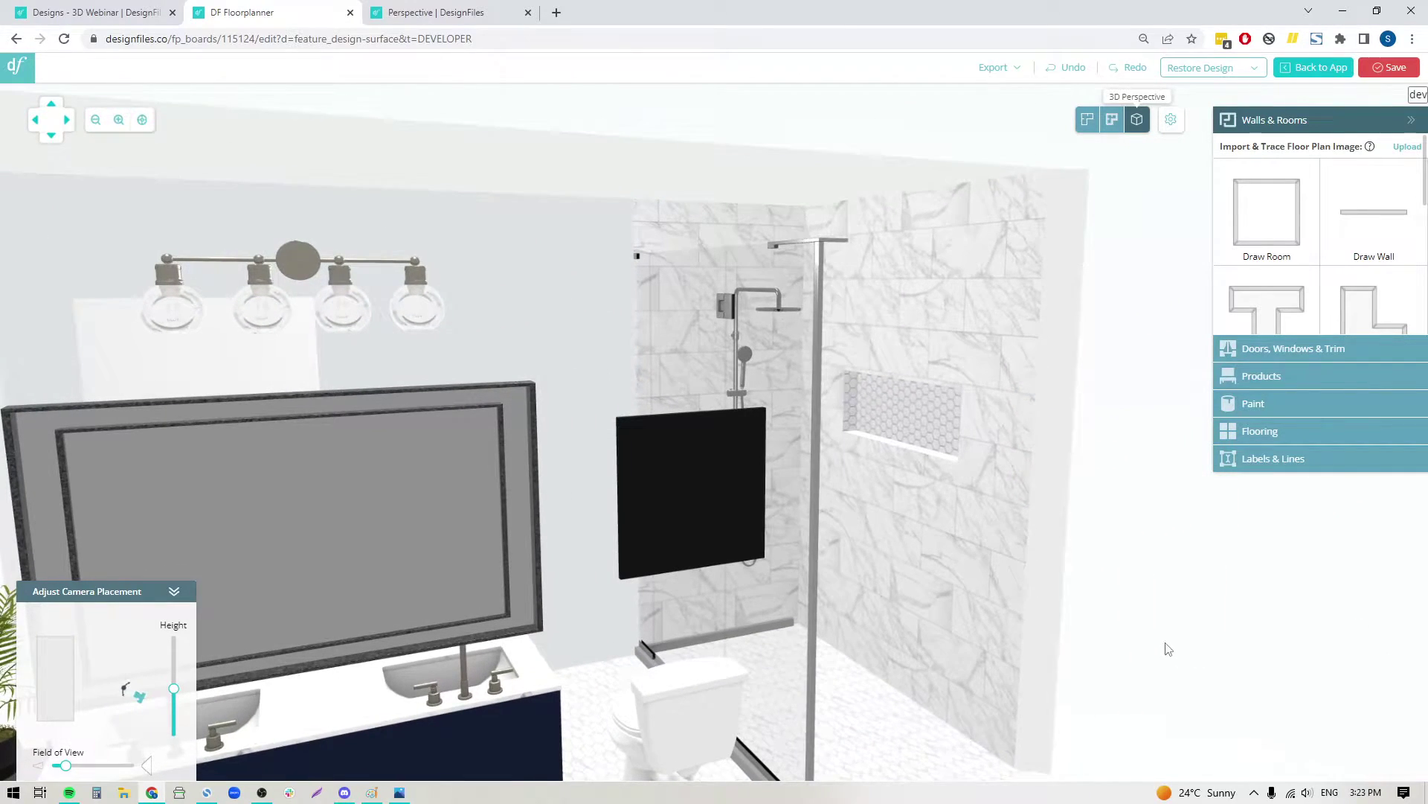
pyautogui.scroll(1, 803, 250)
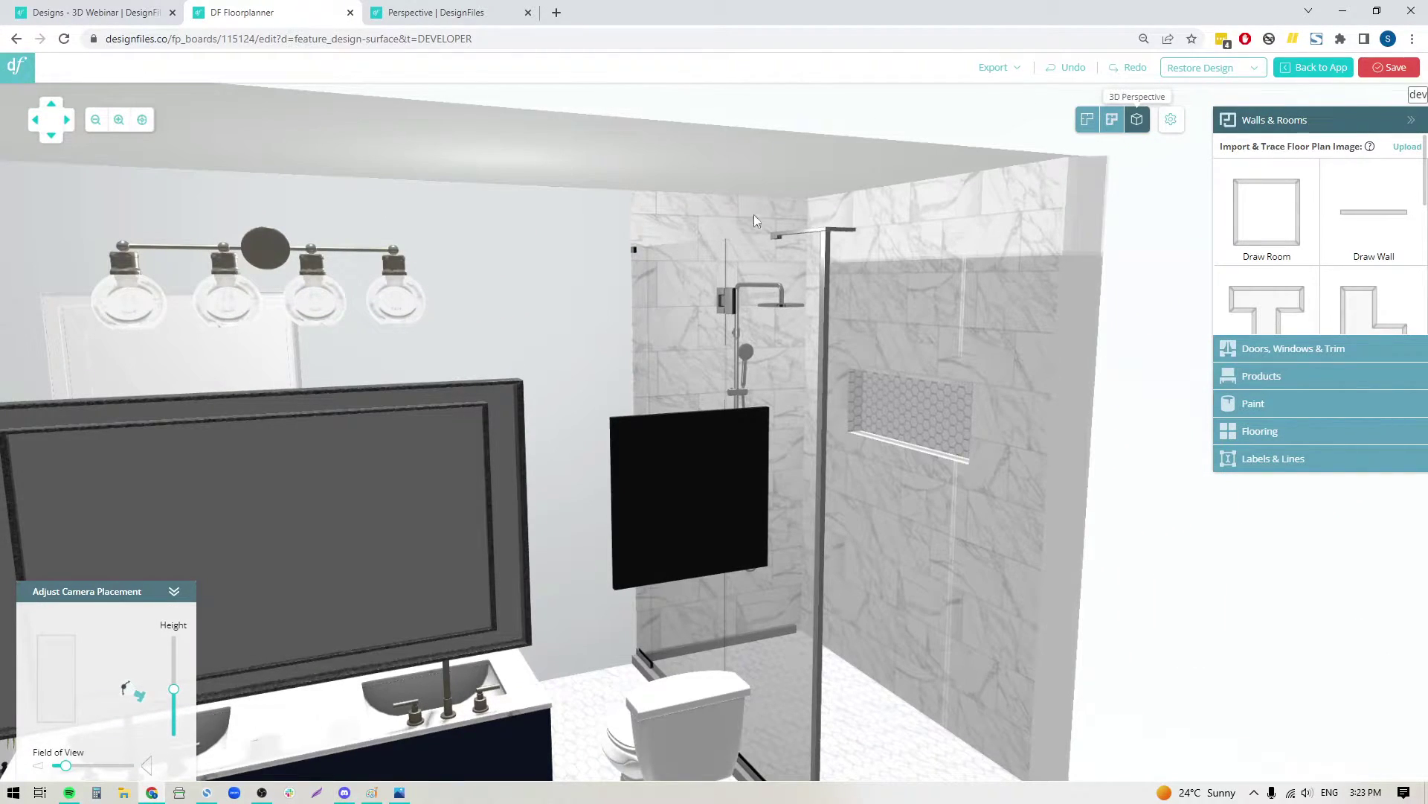
pyautogui.click(717, 217)
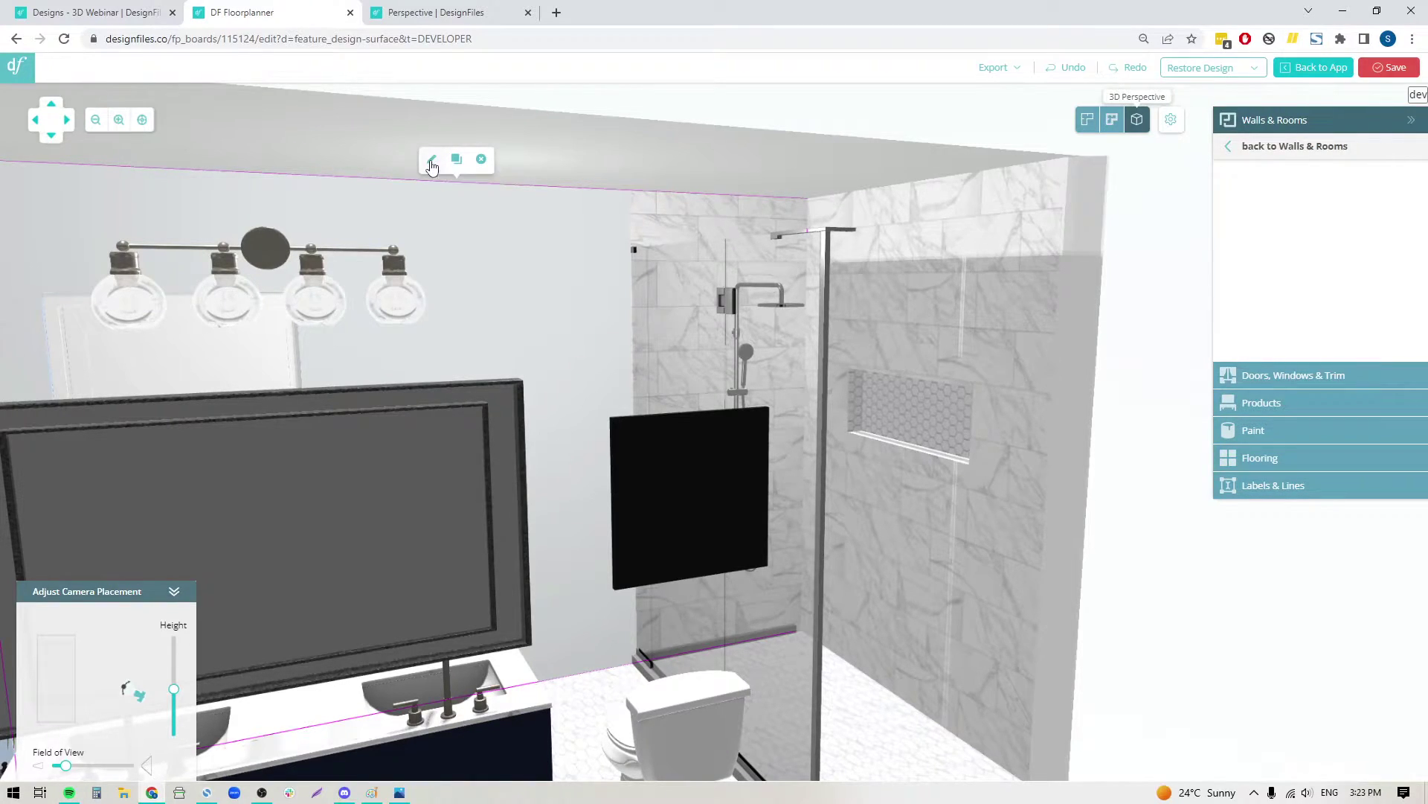
pyautogui.click(432, 164)
pyautogui.click(142, 723)
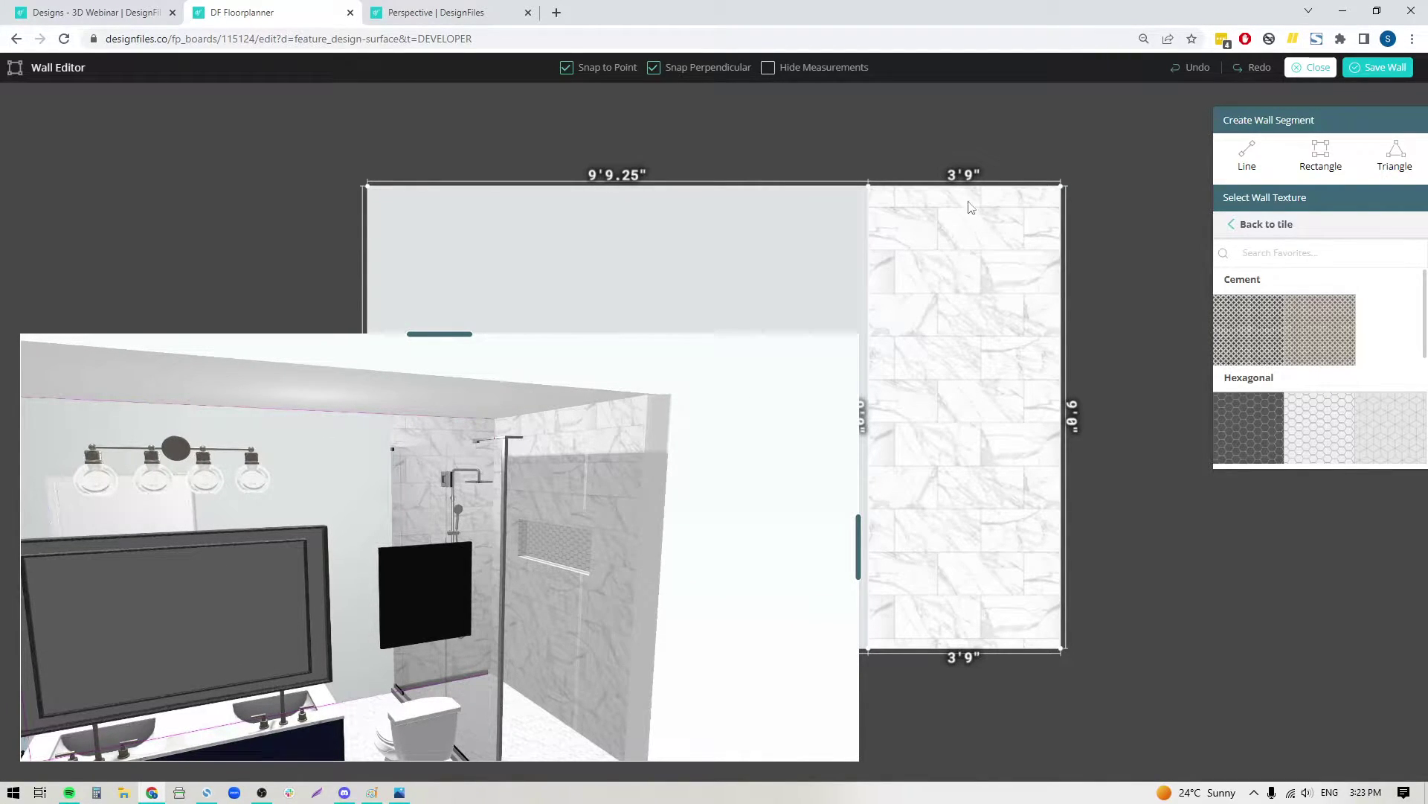
# Raise the marble section's Vertical Offset to 19 and save the toilet wall.
pyautogui.click(948, 230)
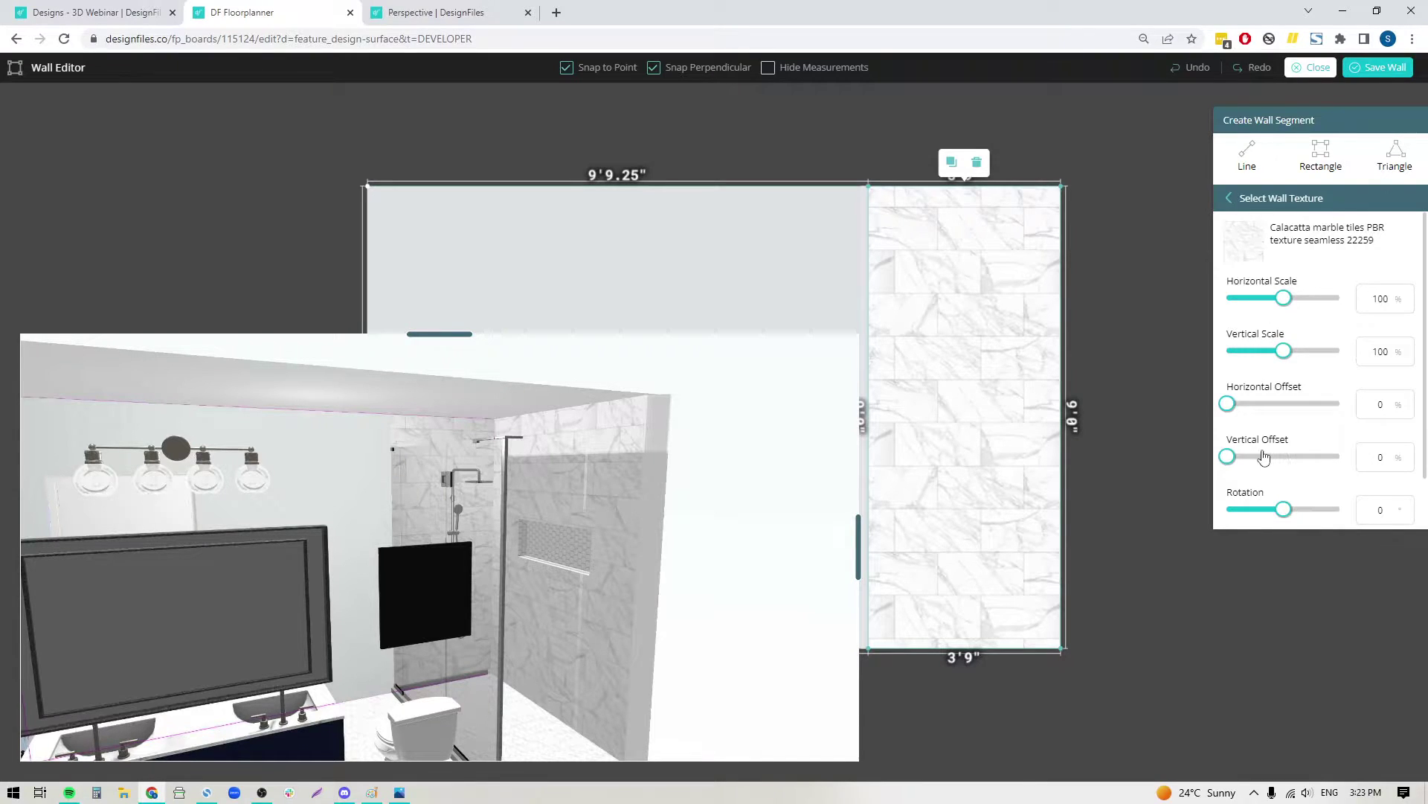
pyautogui.click(1407, 454)
pyautogui.click(1408, 454)
pyautogui.click(1408, 454)
pyautogui.click(1408, 454)
pyautogui.click(1408, 454)
pyautogui.click(1408, 454)
pyautogui.click(1408, 454)
pyautogui.click(1407, 454)
pyautogui.click(1408, 454)
pyautogui.click(1409, 453)
pyautogui.click(1408, 454)
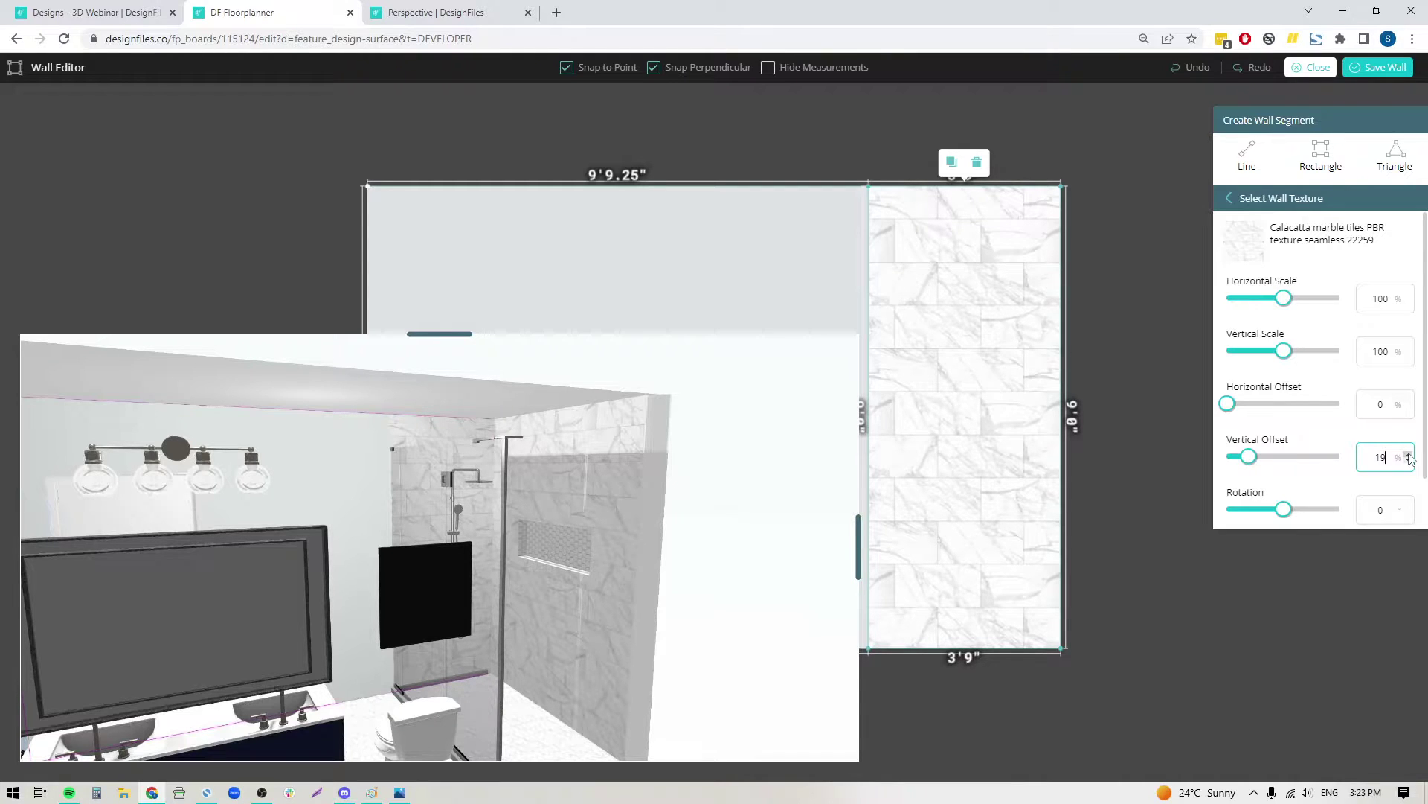
pyautogui.click(1380, 67)
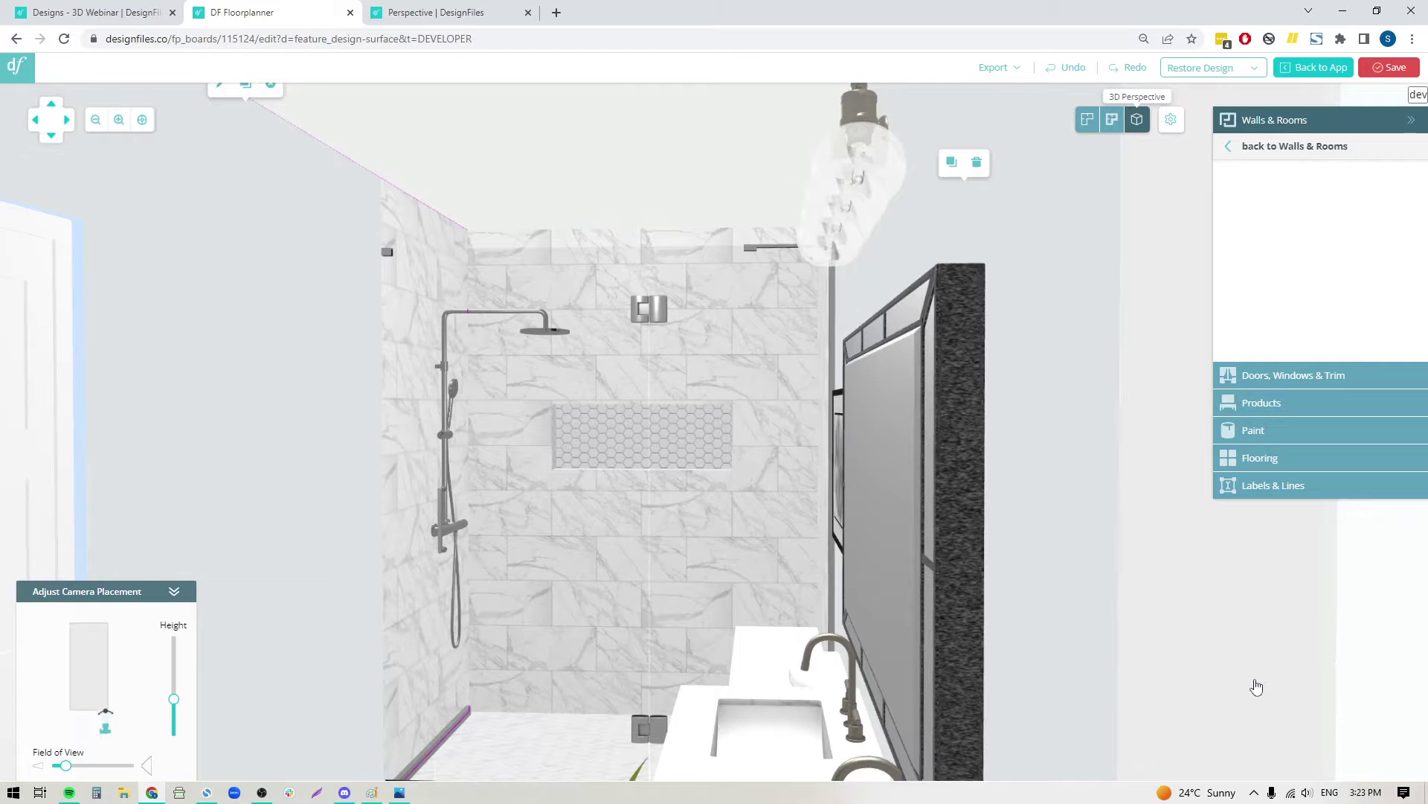
# Clear the ceiling selection, orbit to the shower's back wall, and open it for editing.
pyautogui.scroll(-4, 303, 542)
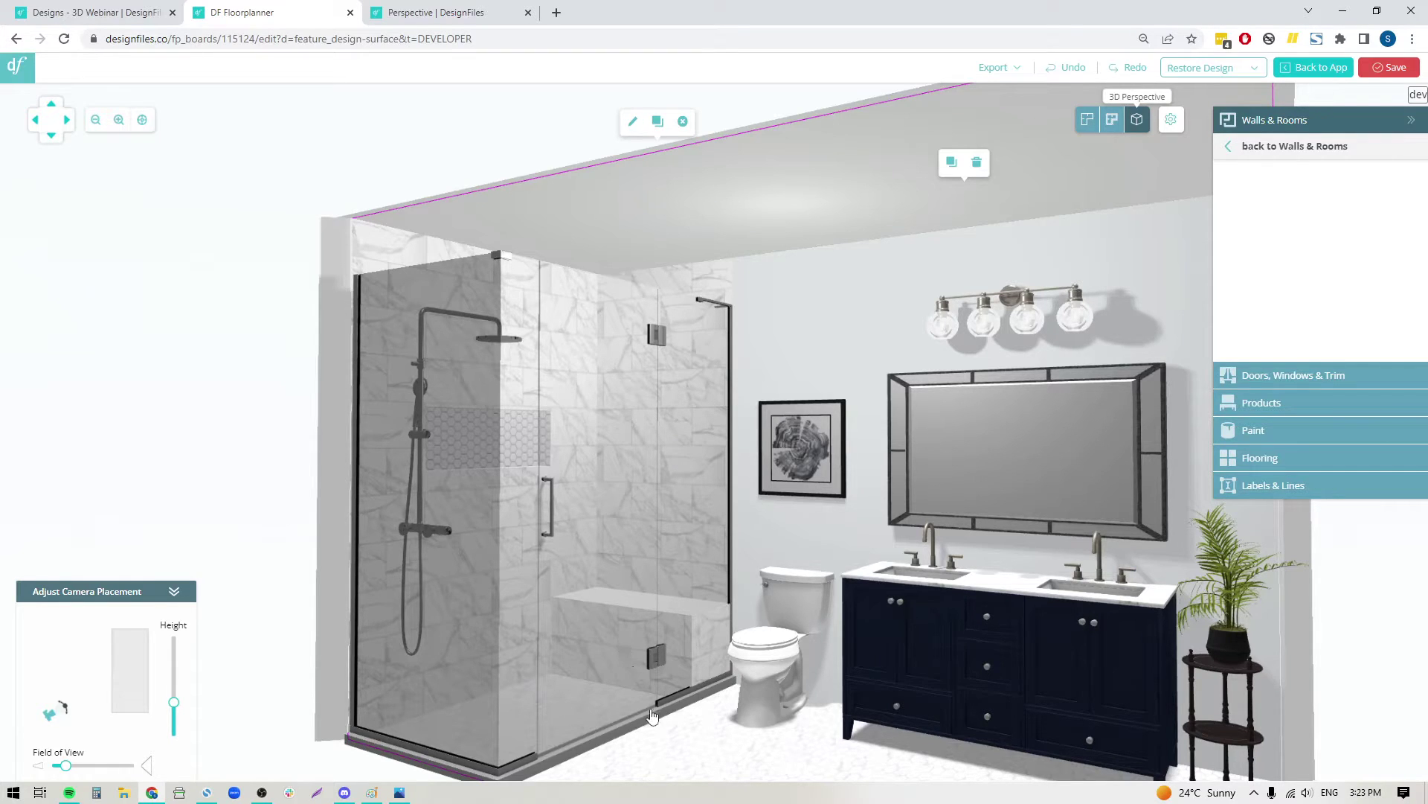
pyautogui.click(274, 706)
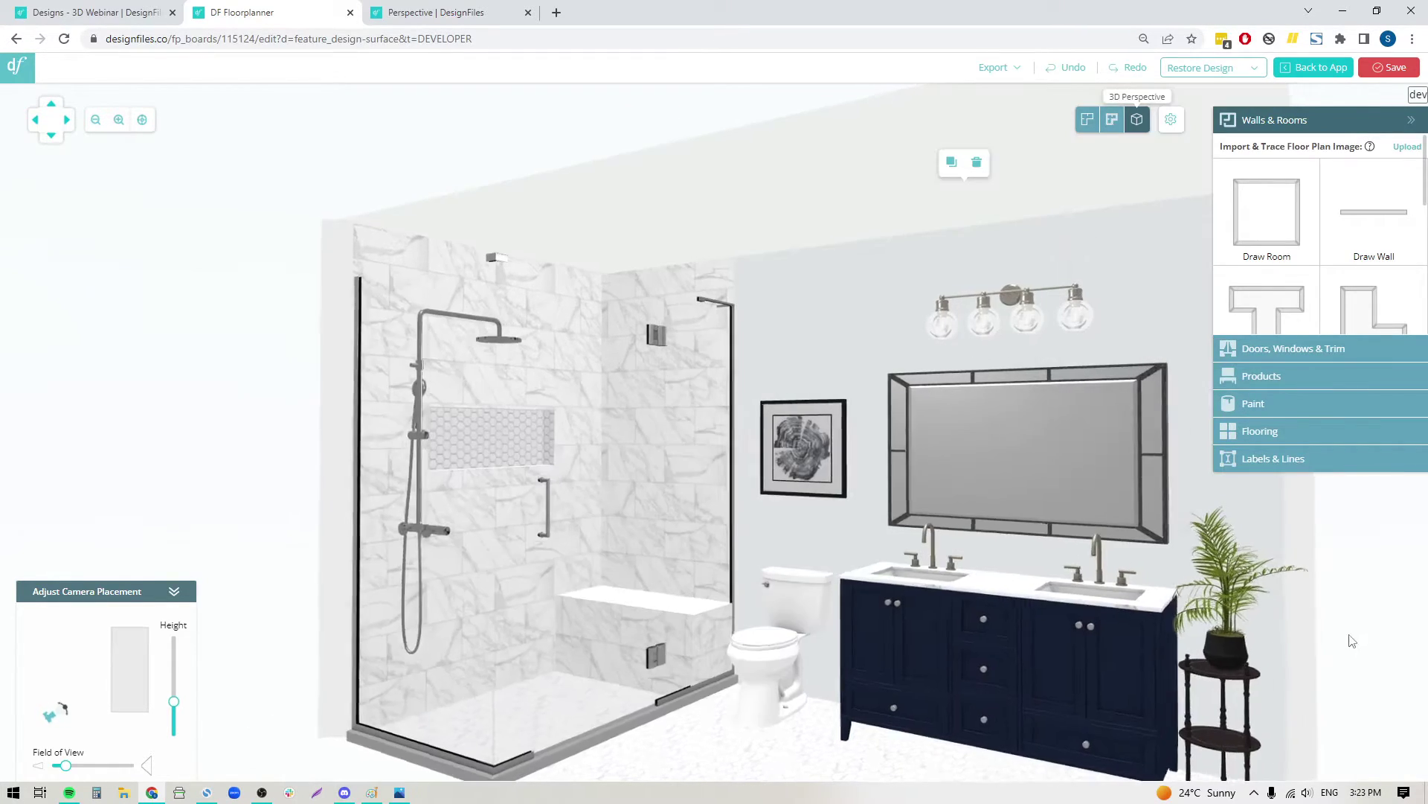
pyautogui.moveTo(1352, 640); pyautogui.dragTo(1315, 647)
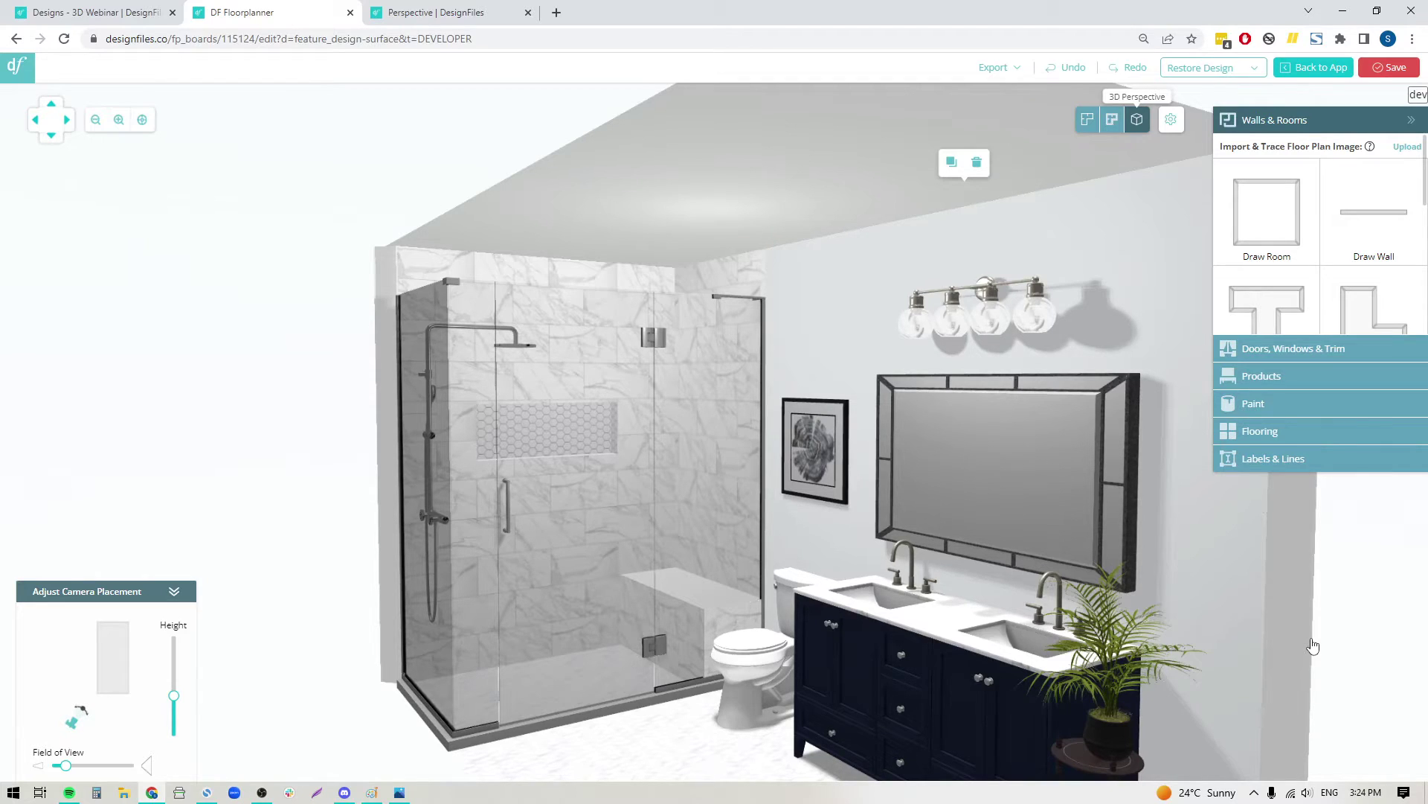
pyautogui.click(570, 262)
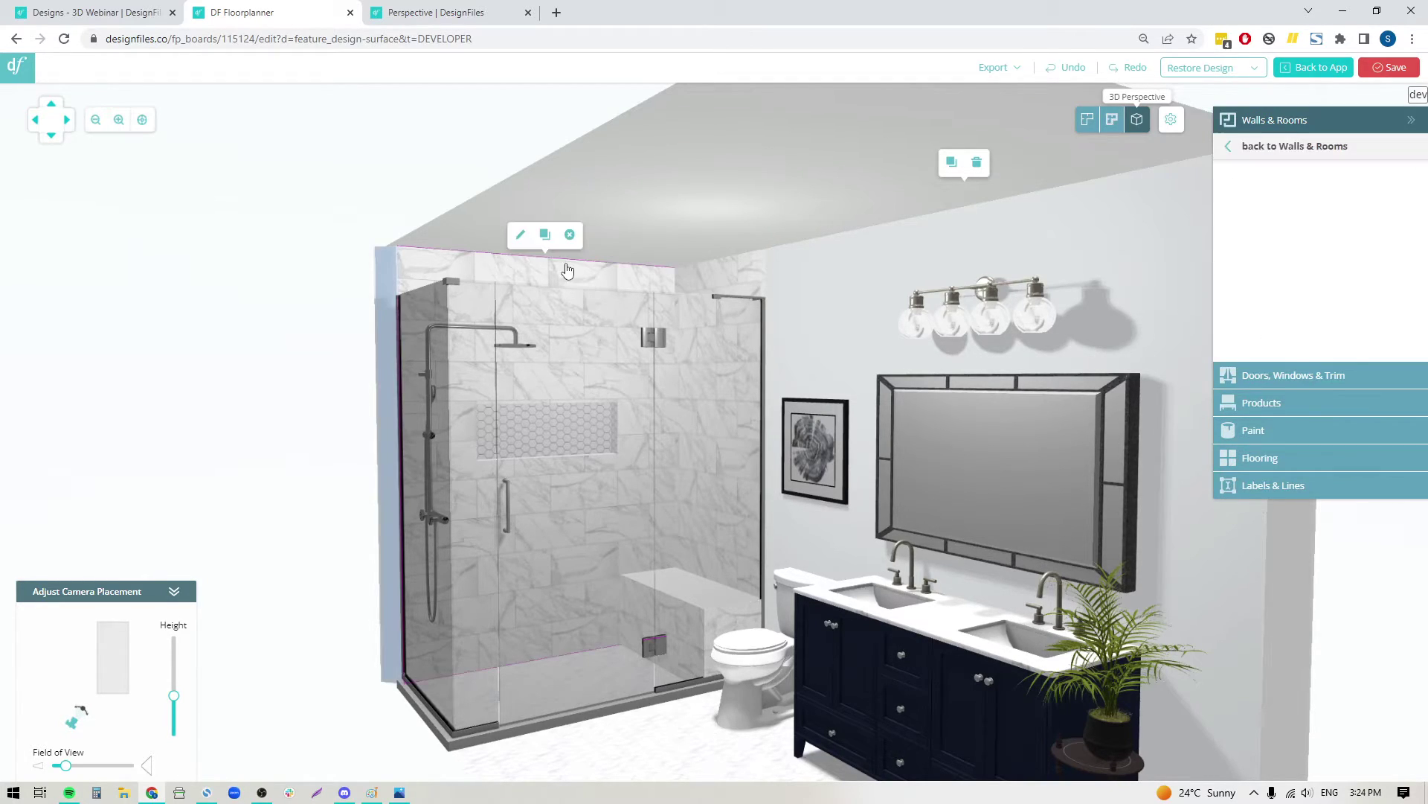
pyautogui.click(521, 235)
# Browse the Mosaic and Ornate tile textures, then save the wall unchanged, keeping the Calacatta marble.
pyautogui.click(1249, 239)
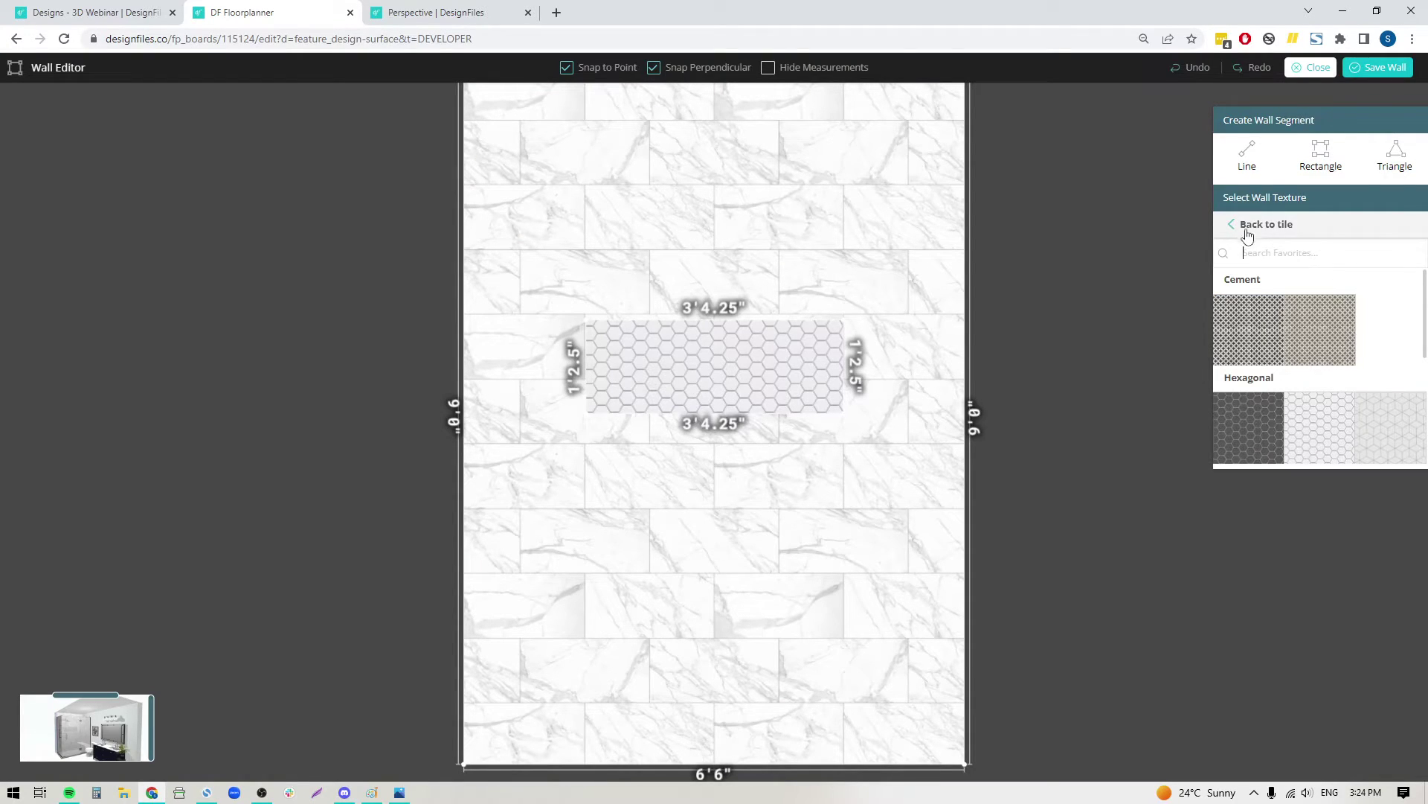
pyautogui.click(1239, 225)
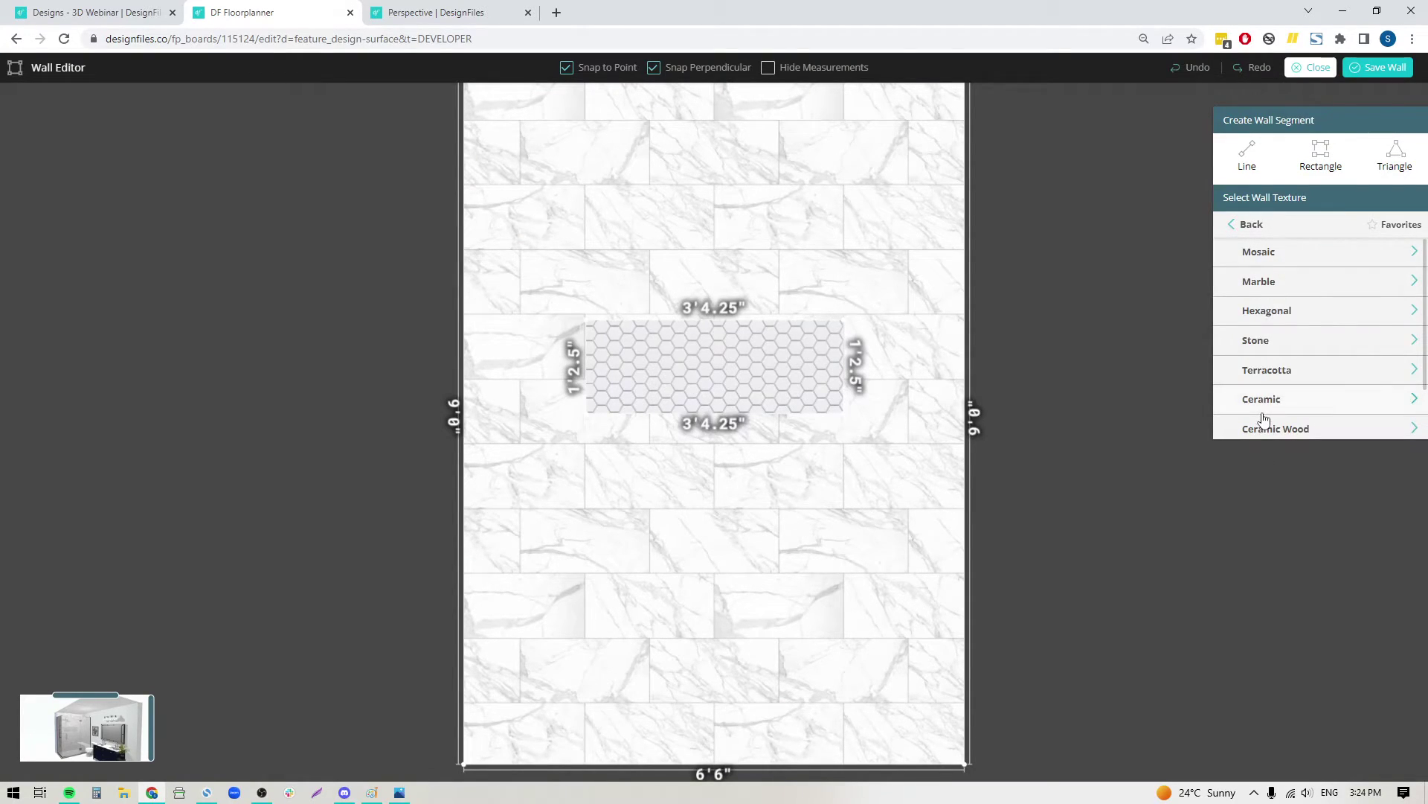
pyautogui.click(1266, 253)
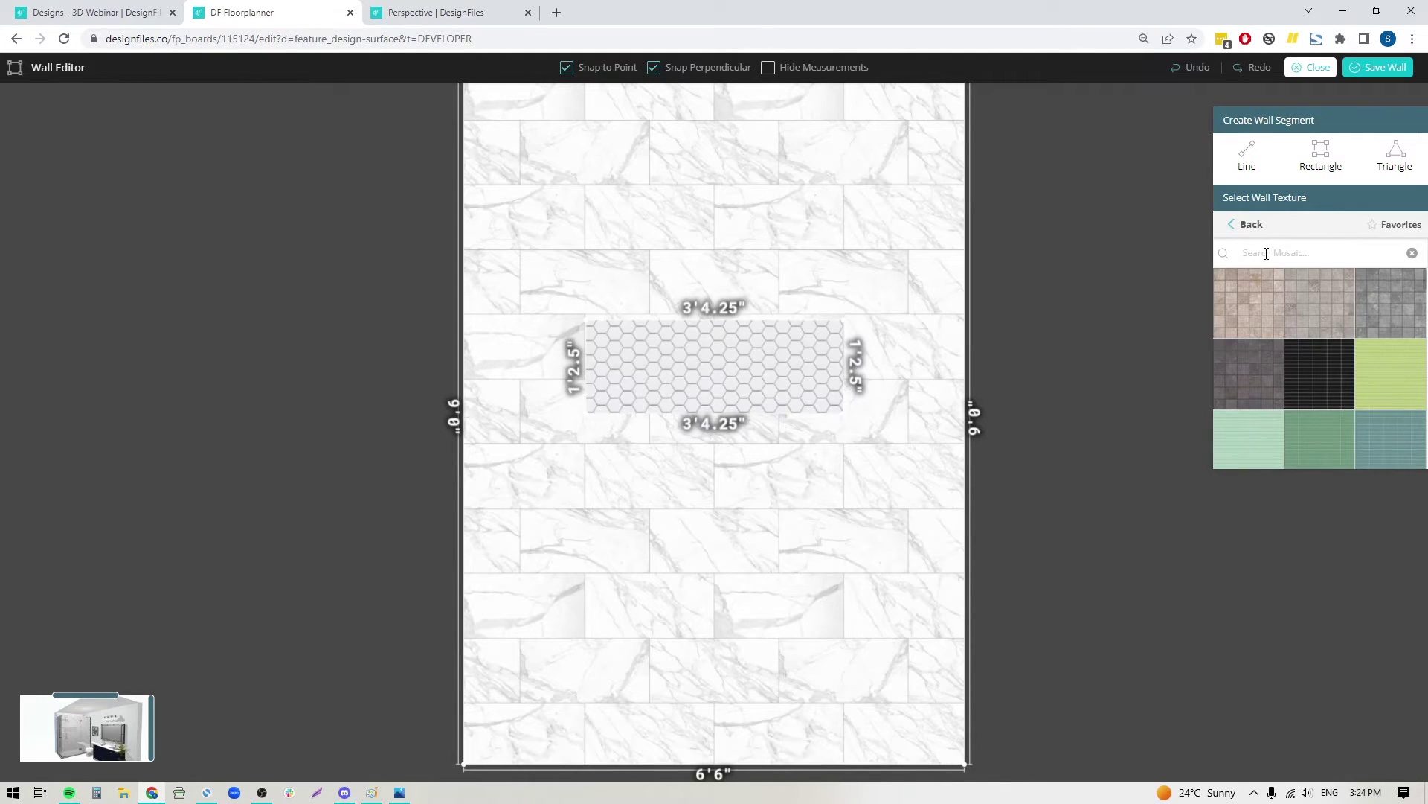
pyautogui.click(1251, 231)
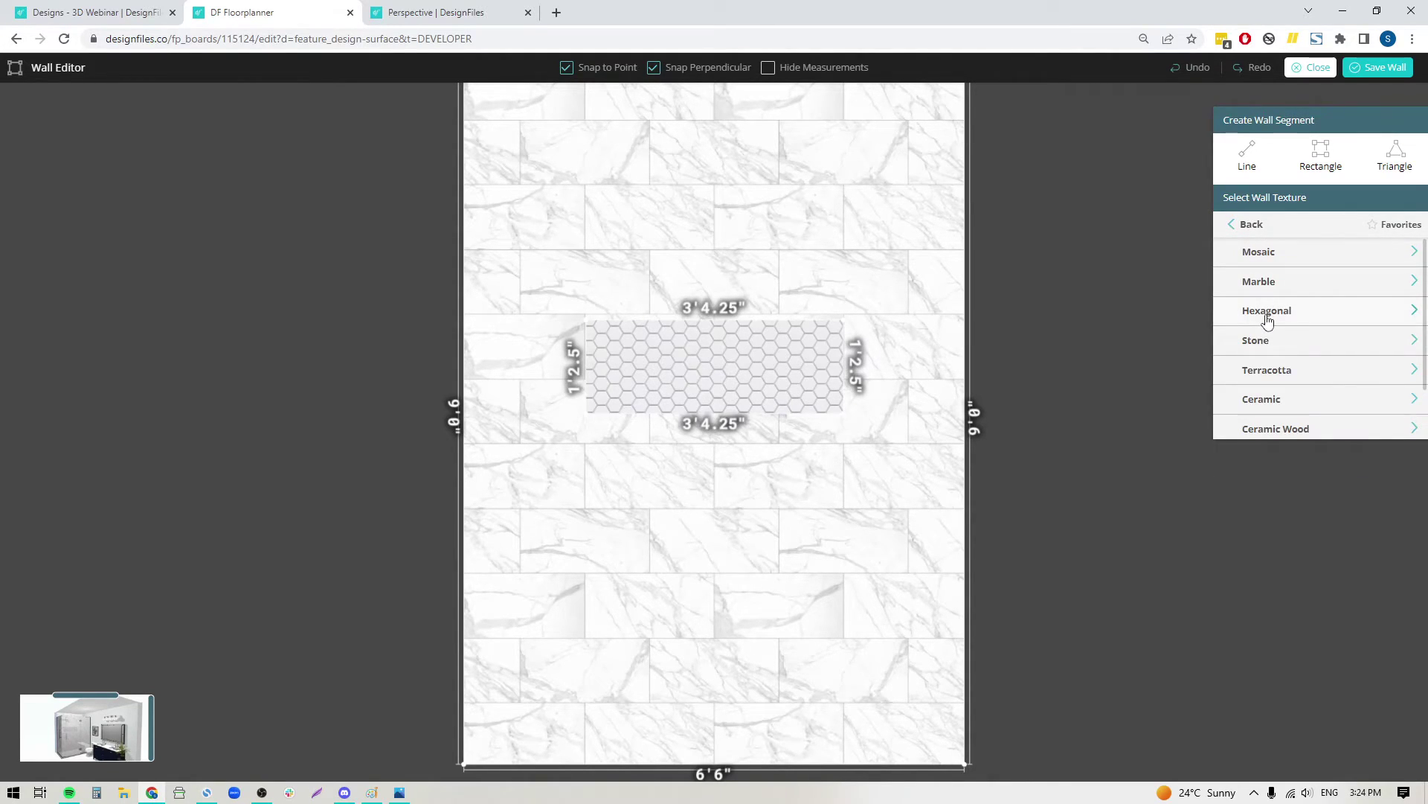
pyautogui.scroll(-1, 1266, 367)
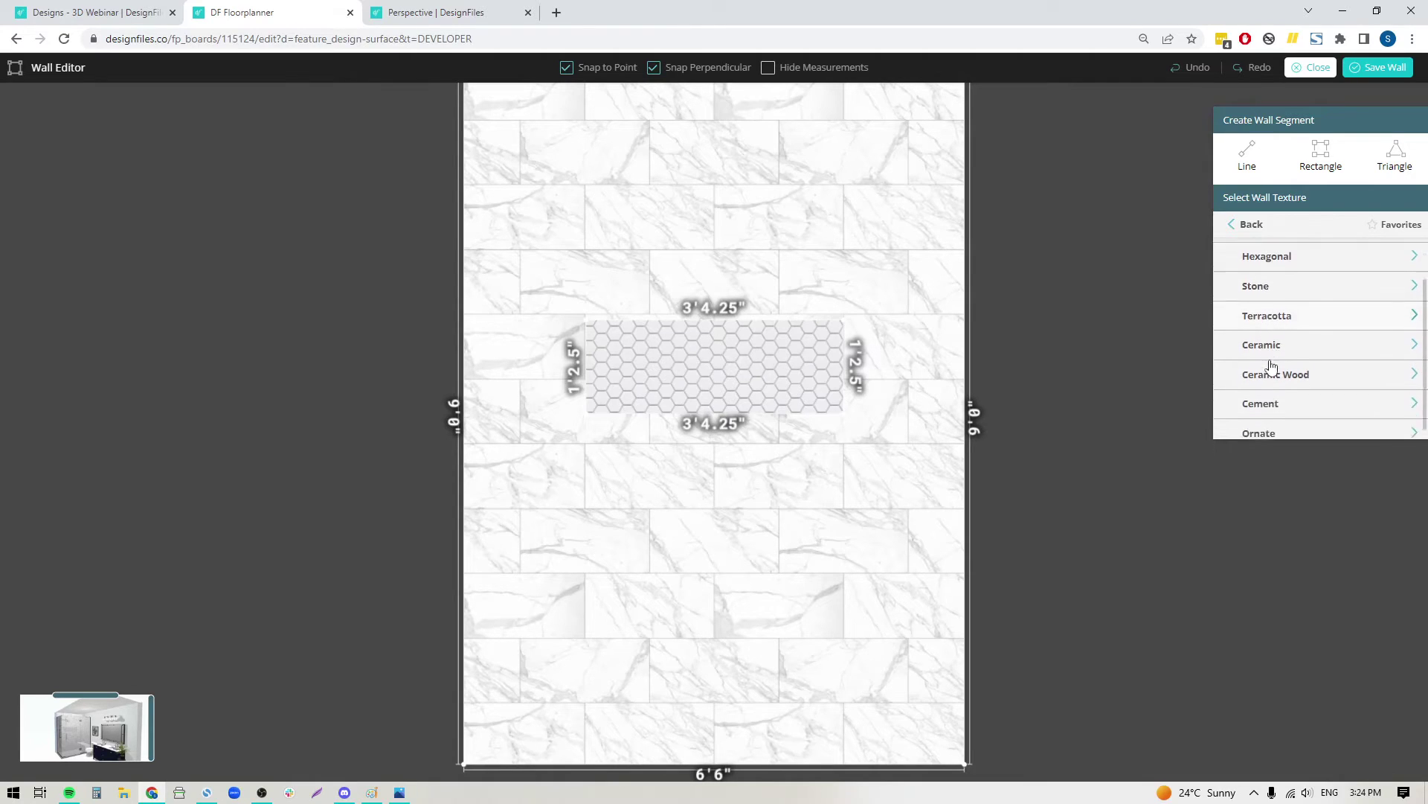
pyautogui.click(1265, 421)
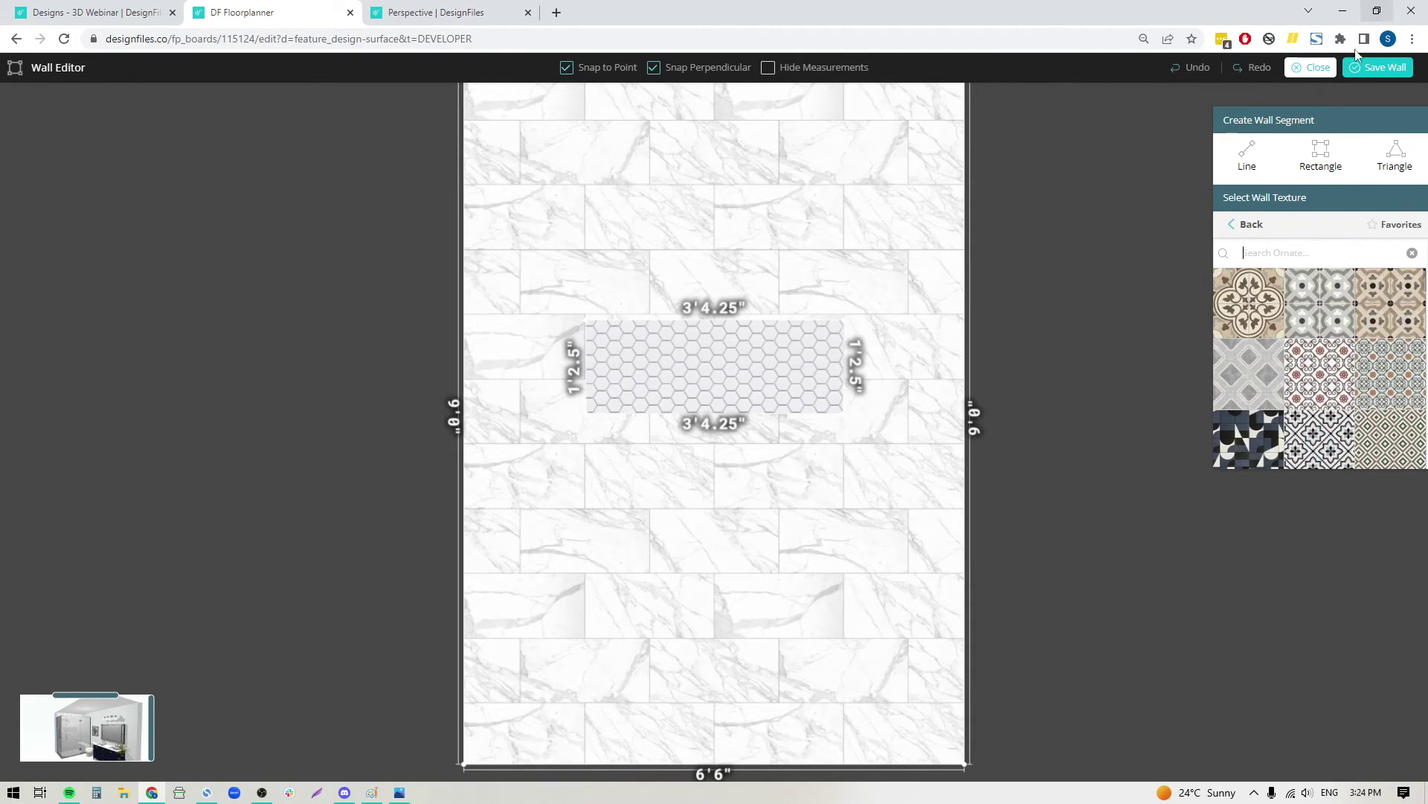
pyautogui.click(1370, 68)
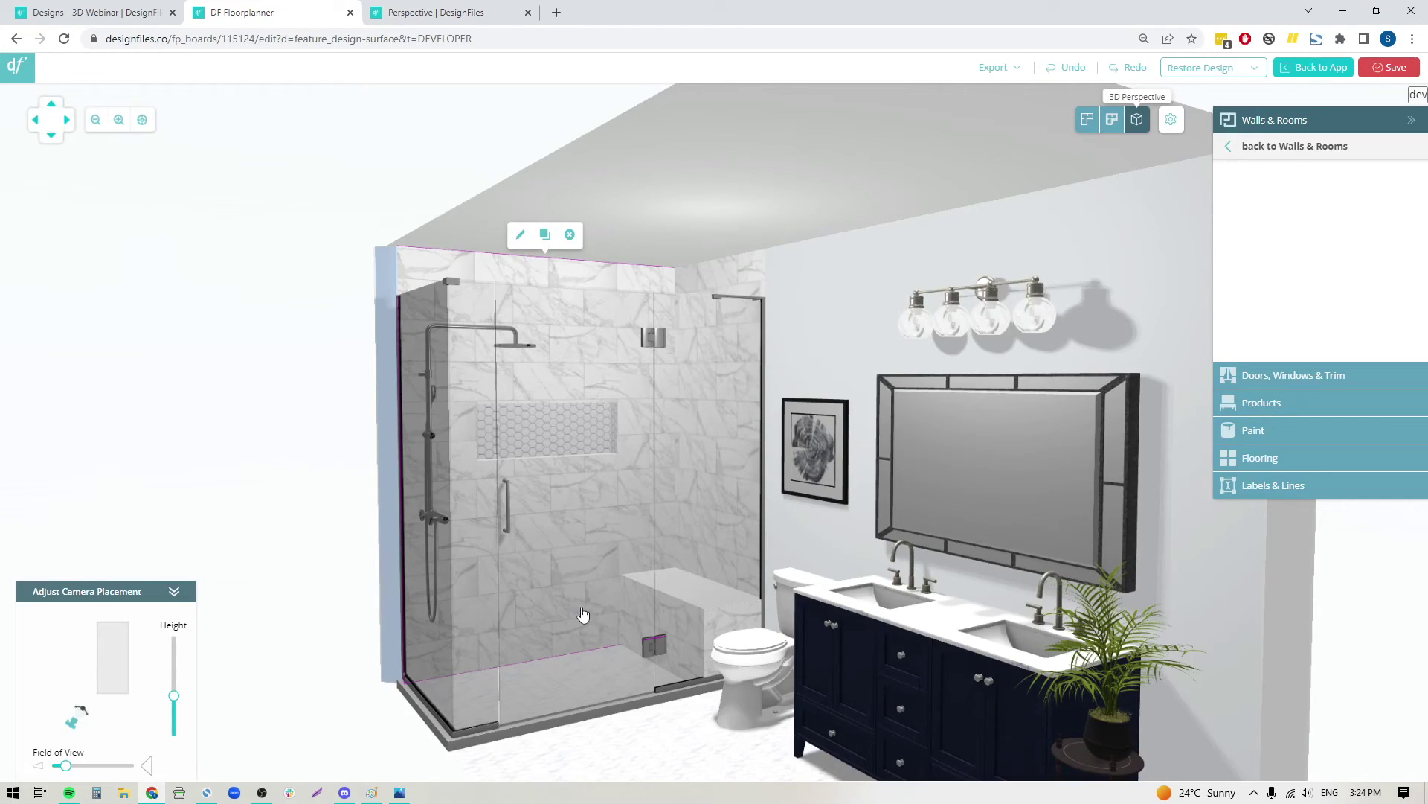